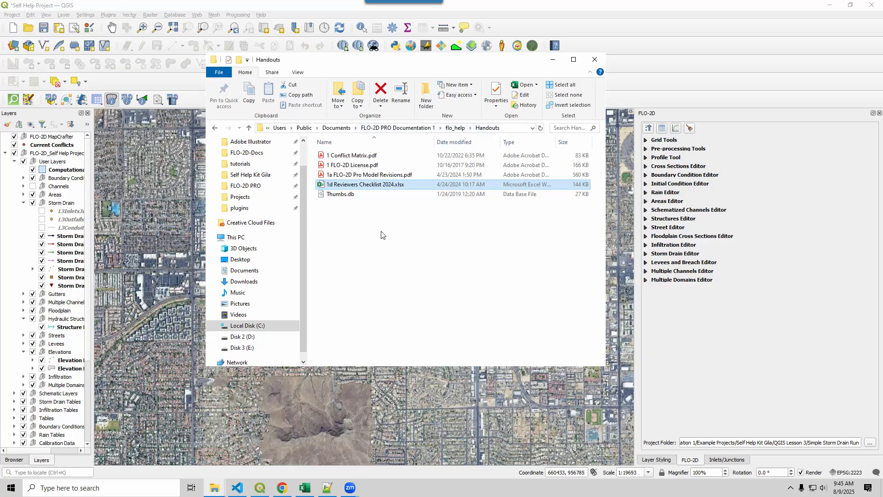
Open 1d Reviewers Checklist 2024.xlsx and select the description of review item 18.1 on the STORM DRAIN sheet.
double_click(376, 184)
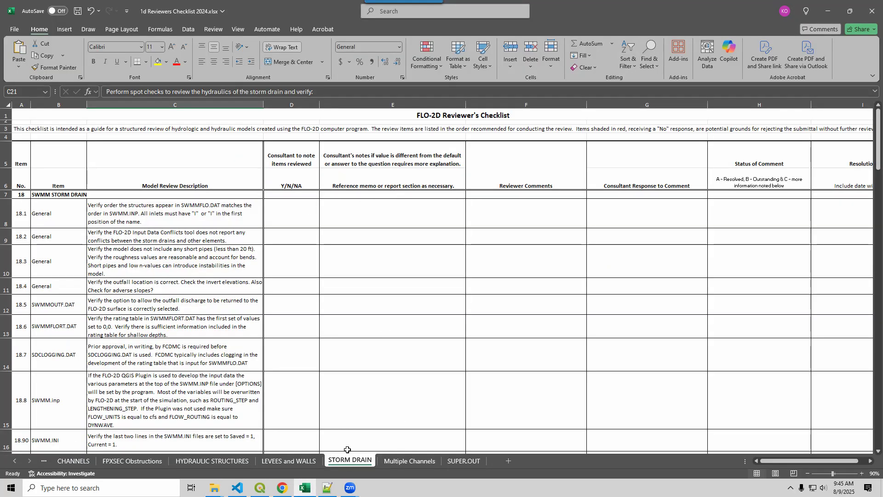
left_click(170, 224)
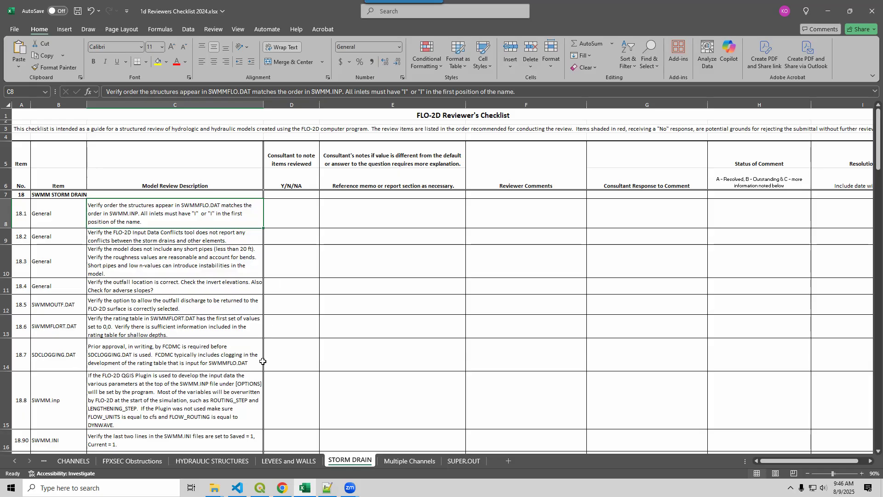
Switch to QGIS and check that the FLO-2D project folder points to Simple Storm Drain Run.
left_click(260, 487)
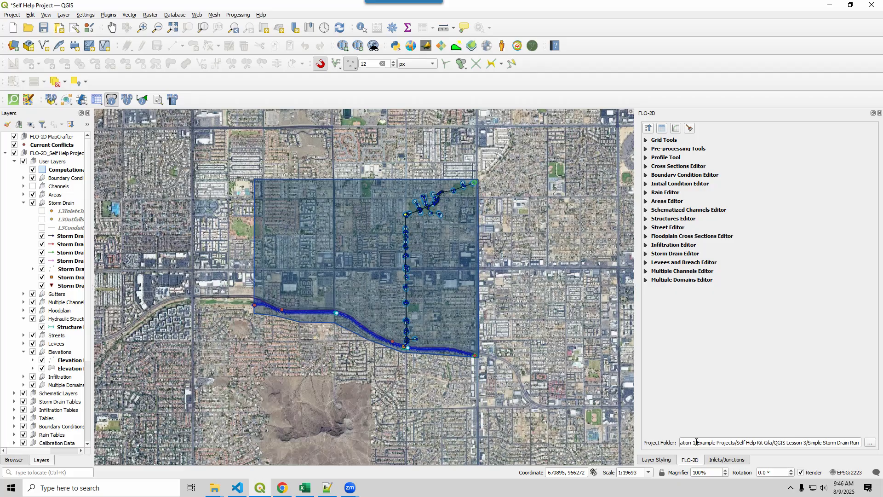
left_click(870, 444)
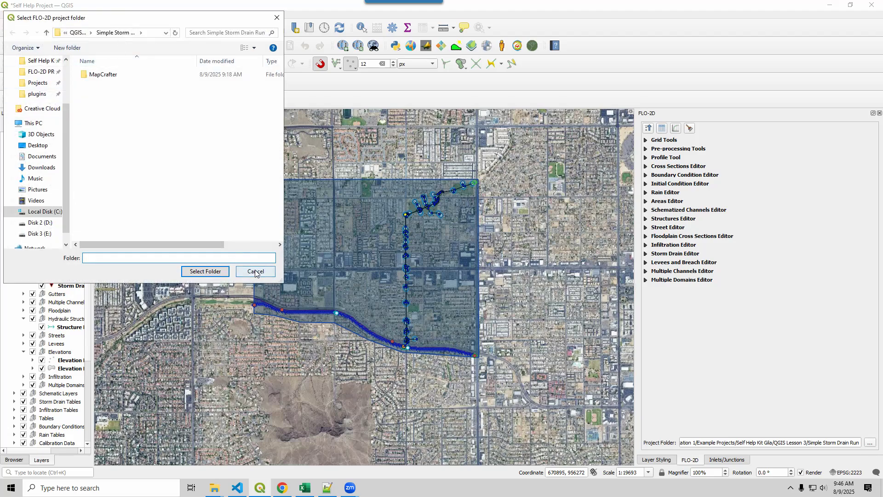
left_click(221, 271)
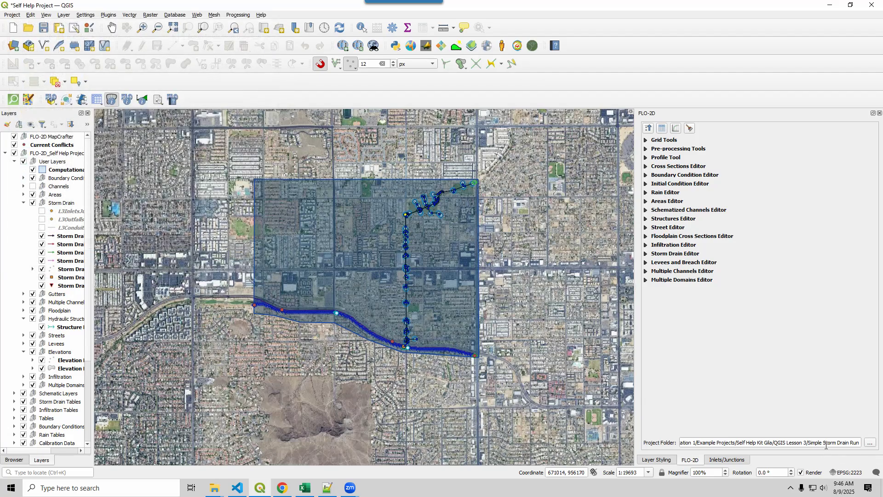
Display the storm drain results table and plot for conduit P-J1-36-32-65-A.
left_click(143, 99)
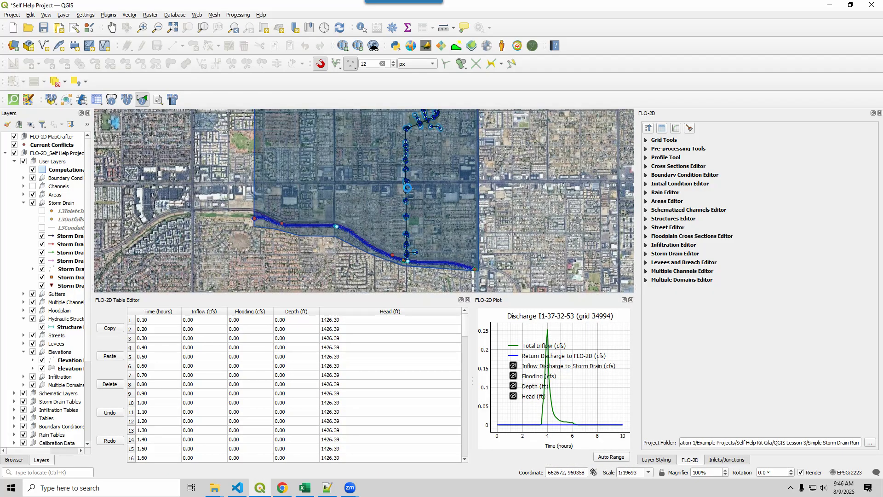
left_click(422, 202)
mouse_move(460, 216)
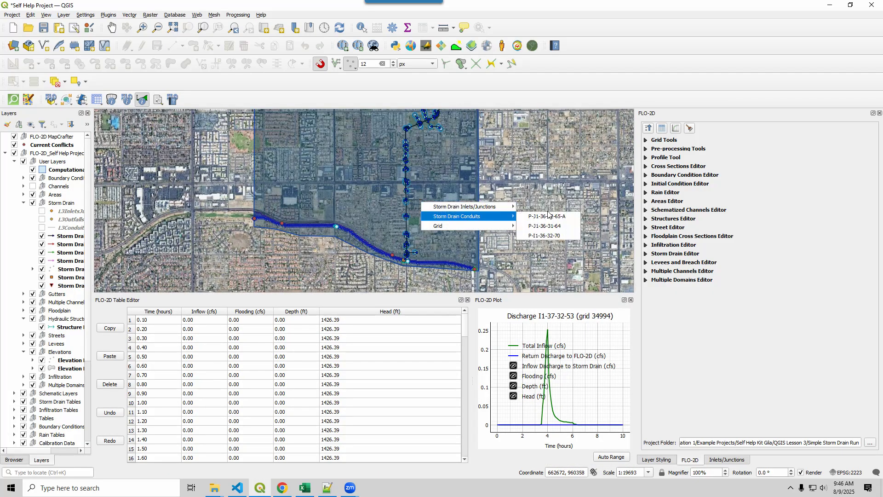
left_click(548, 213)
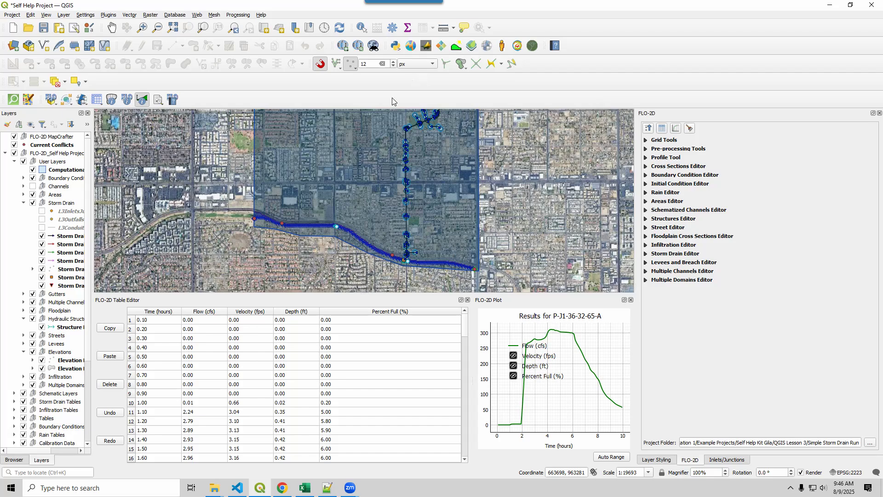
Review the Storm Drain options in FLO-2D MapCrafter with all available maps checked, and close it without creating maps.
left_click(410, 48)
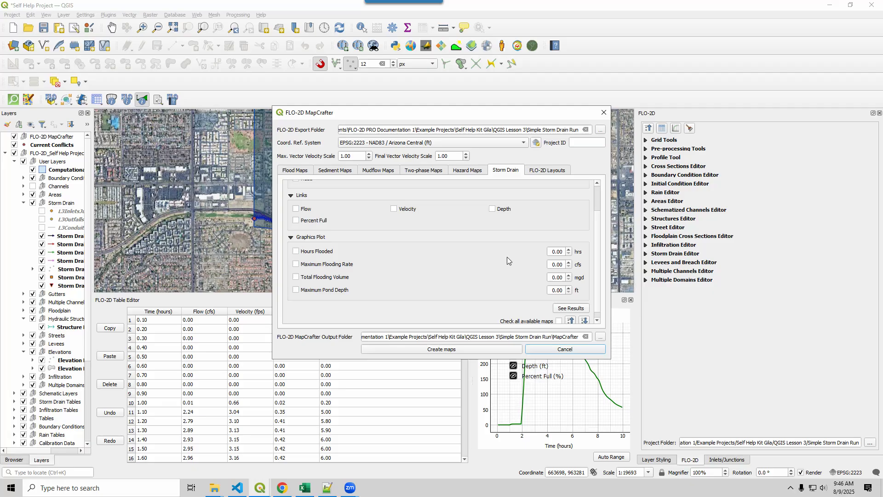
scroll(599, 222, "up", 2)
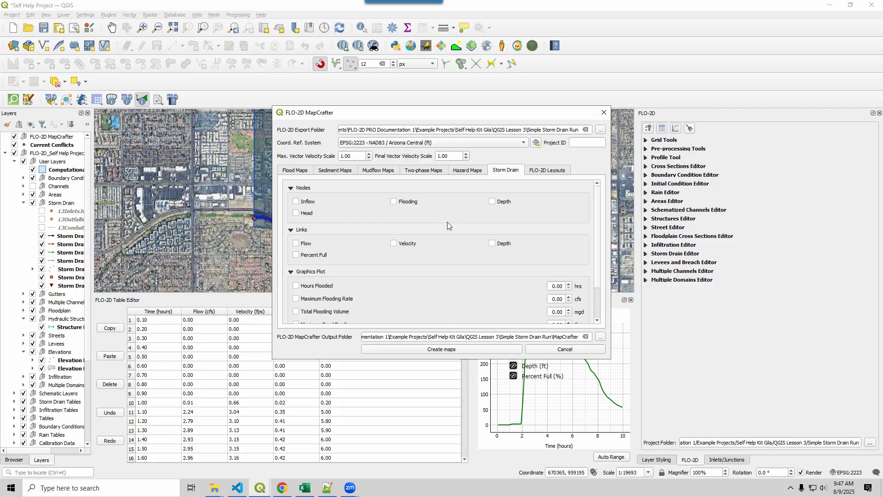
scroll(597, 214, "down", 2)
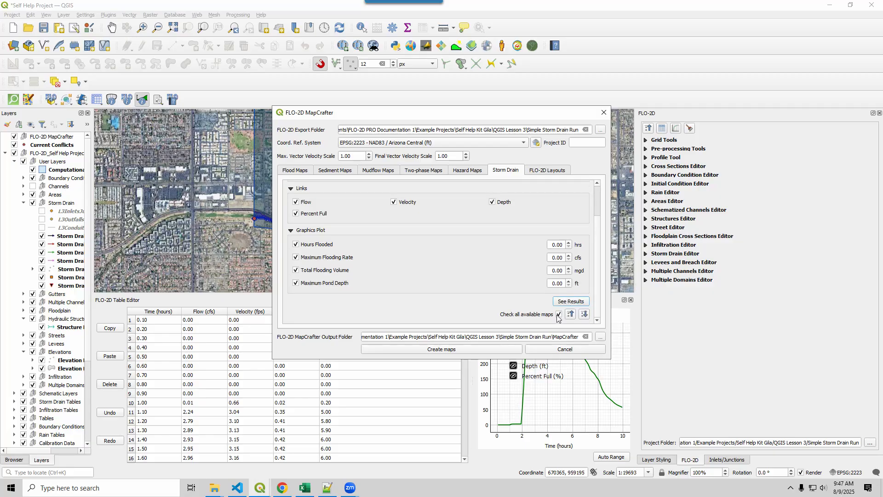
scroll(598, 225, "up", 2)
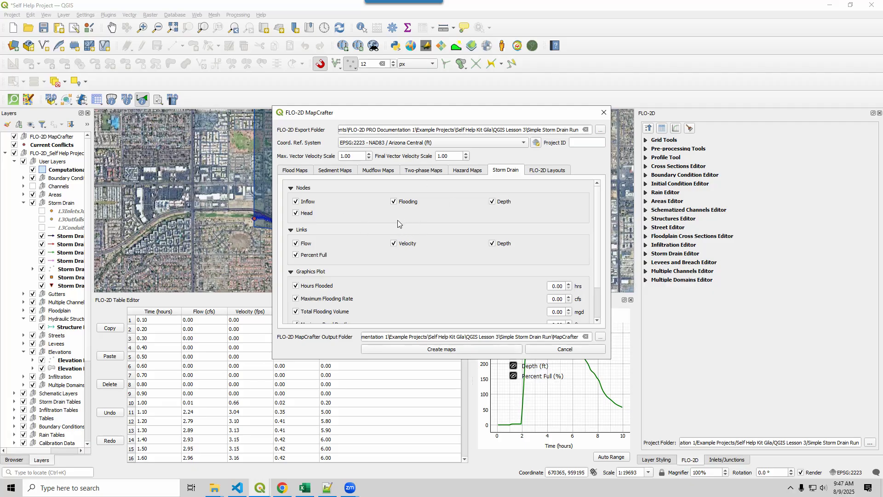
left_click(557, 349)
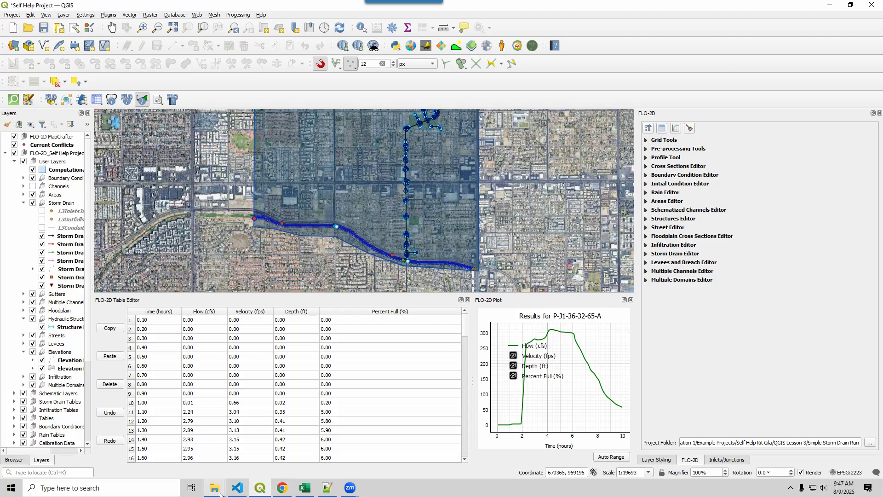
Switch to File Explorer and look through the Graphics output in the Simple Storm Drain Run's MapCrafter StormDrain folder.
mouse_move(215, 488)
left_click(206, 461)
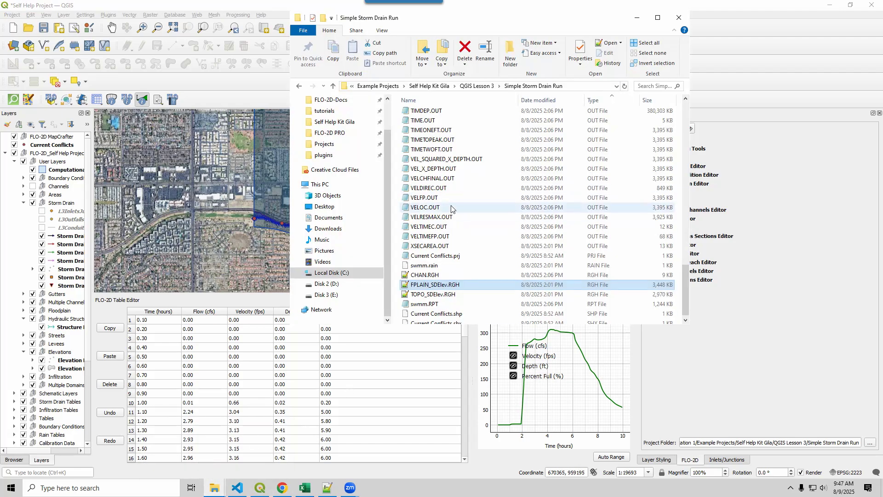
scroll(452, 210, "up", 15)
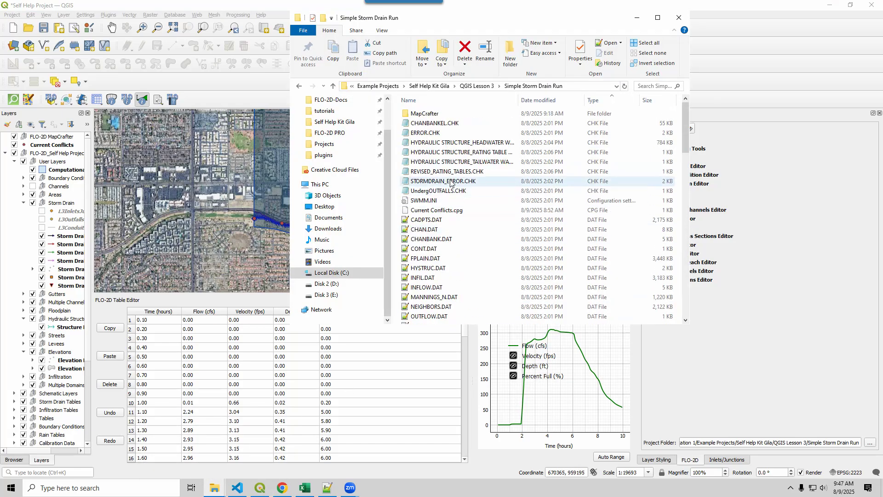
double_click(427, 117)
double_click(428, 116)
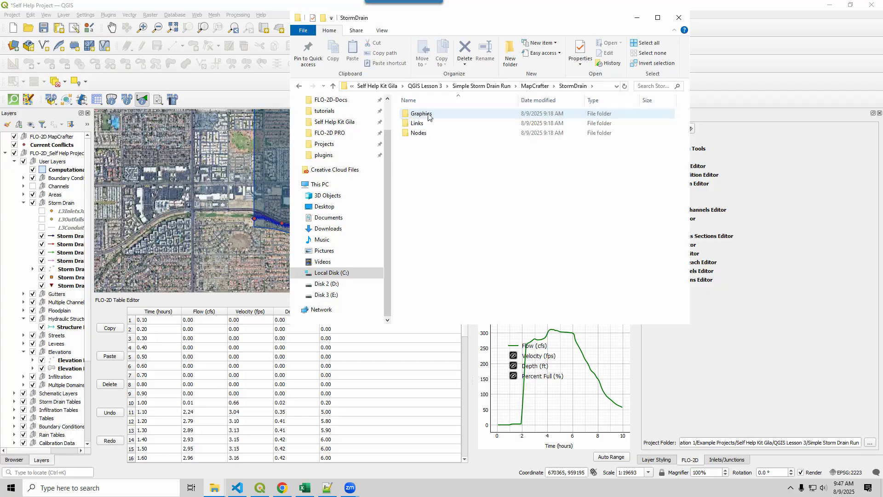
double_click(428, 116)
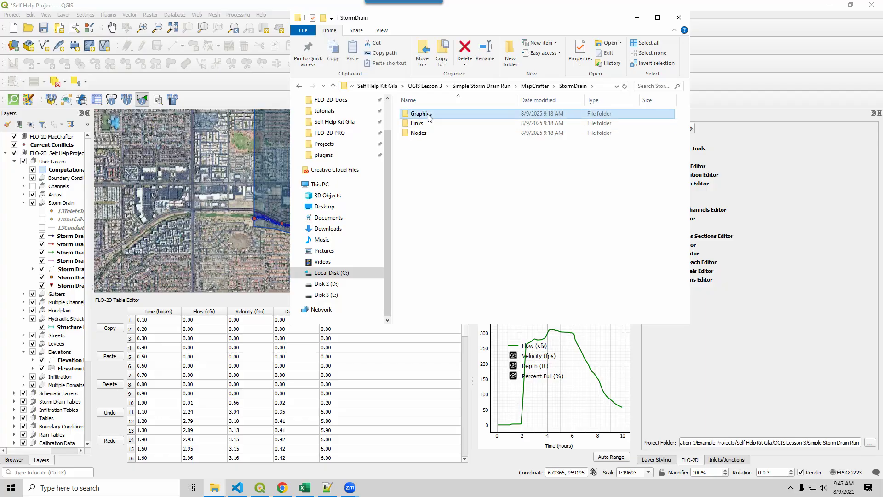
left_click(522, 86)
Look through the exported conduit plots in the Links Flow folder, return to Links and minimize the file window.
double_click(419, 123)
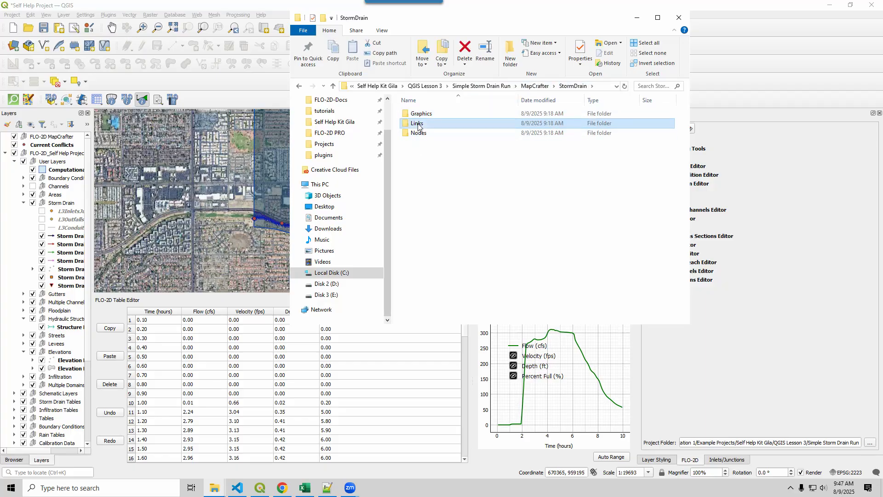
double_click(416, 113)
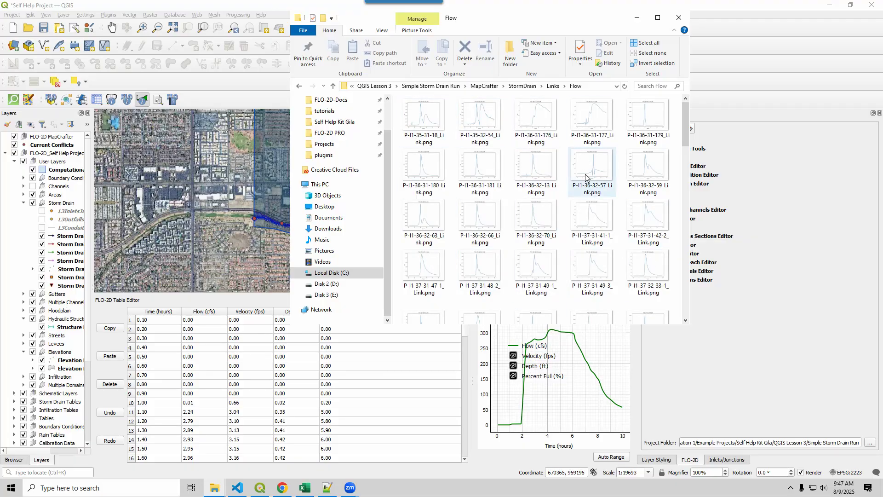
left_click(553, 86)
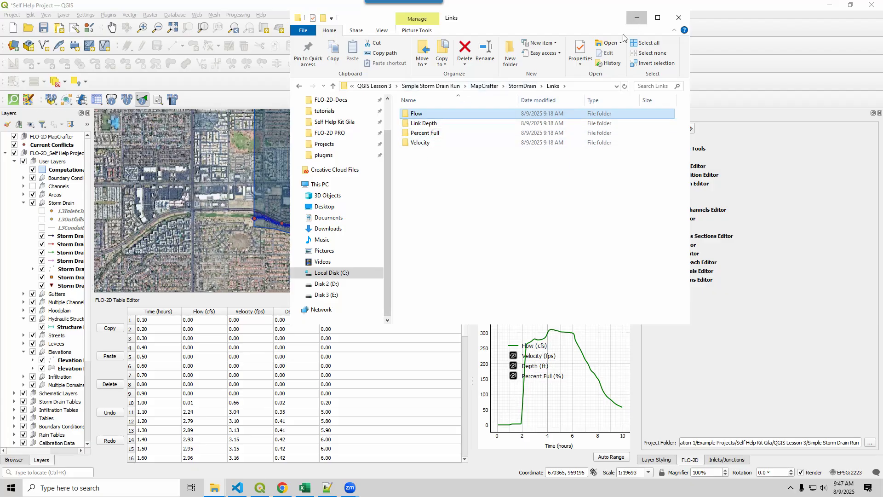
left_click(636, 17)
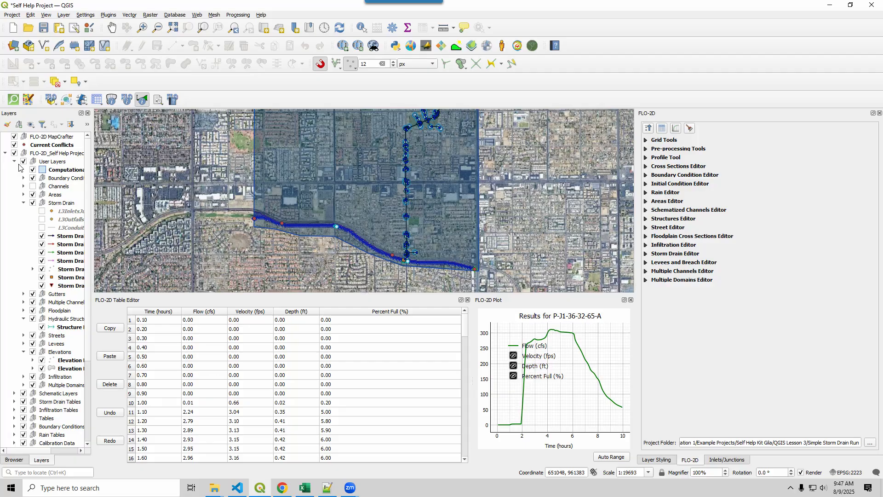
Review the DEPTH mesh layer in the QGIS project and the Data Source Manager's mesh source for DEPTH.OUT.
left_click_drag(410, 163, 419, 179)
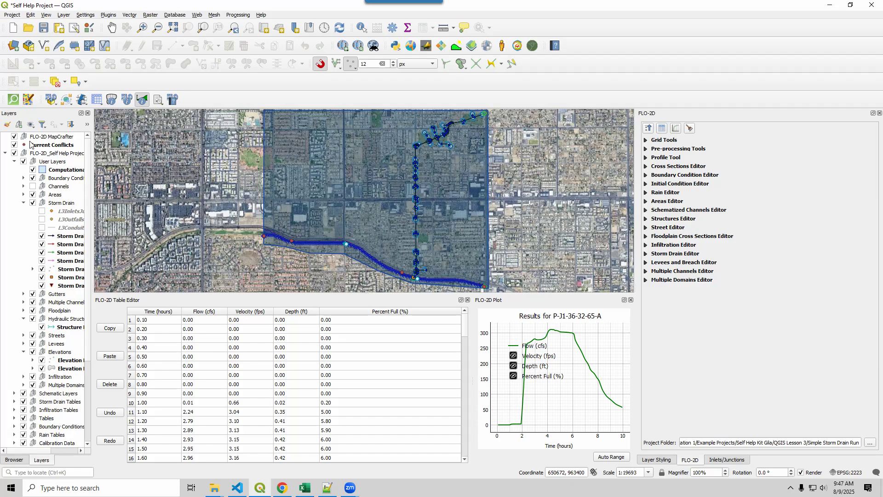
scroll(40, 386, "down", 5)
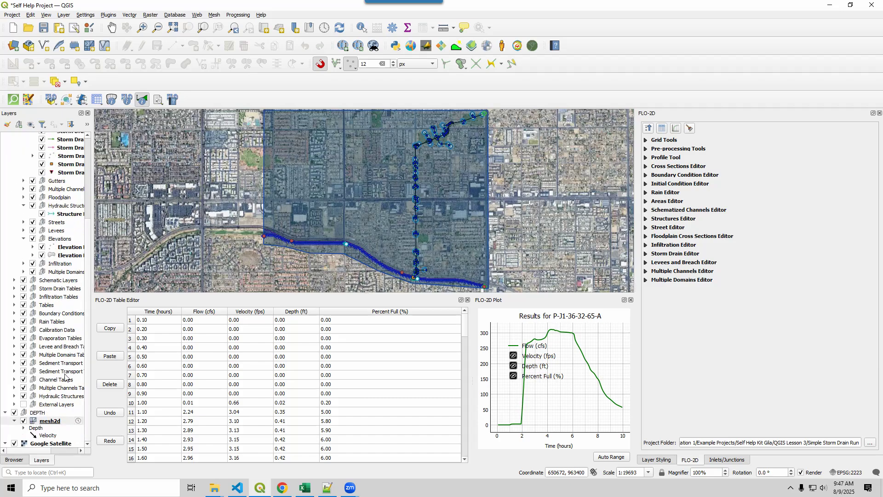
left_click(14, 46)
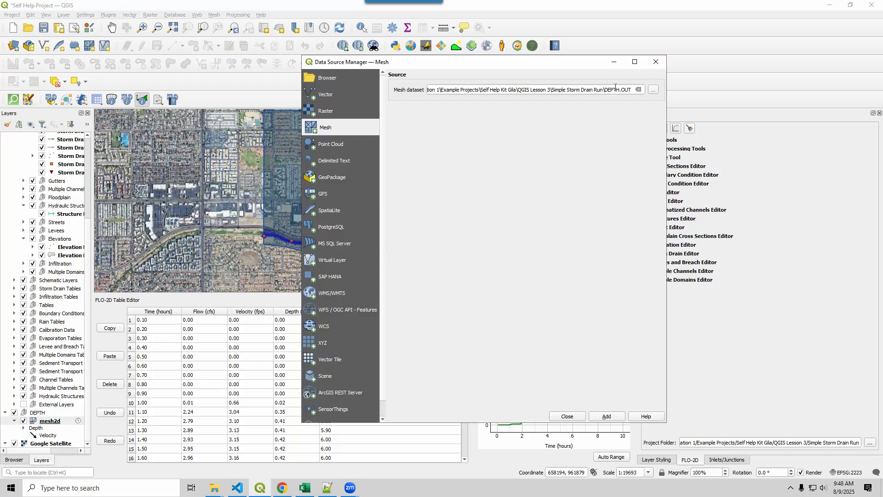
left_click(654, 63)
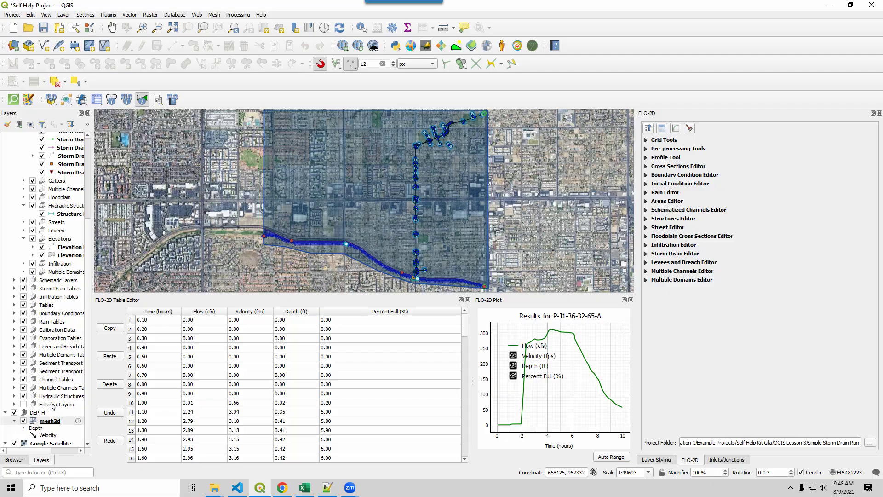
Look through the CHK, DAT and OUT files in the Simple Storm Drain Run folder and minimize the file window.
left_click(213, 488)
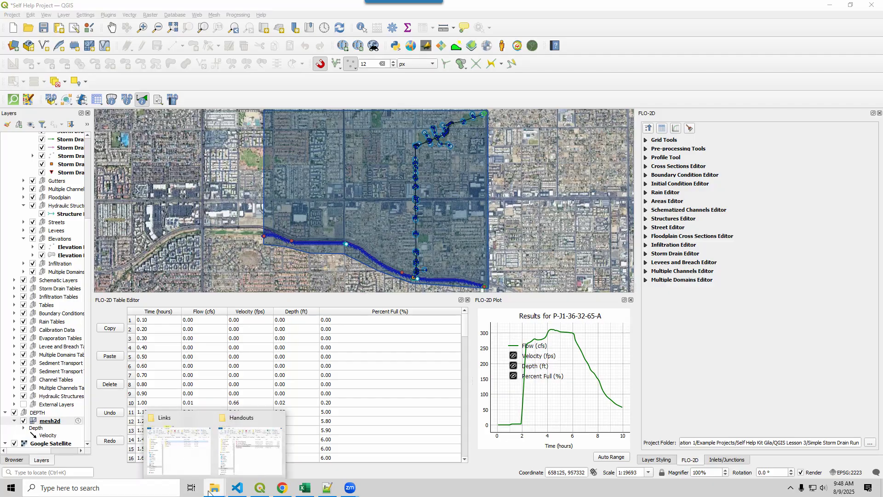
left_click(178, 449)
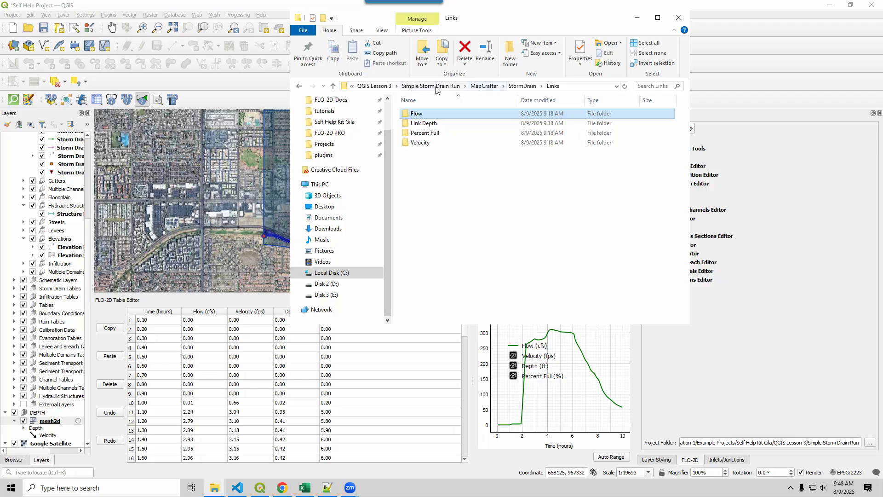
left_click(432, 87)
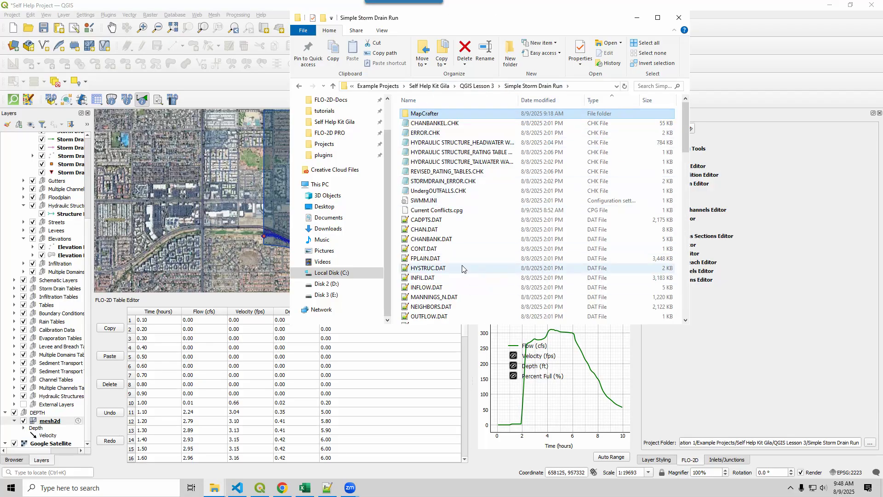
left_click(427, 221)
scroll(425, 269, "down", 10)
left_click(413, 166)
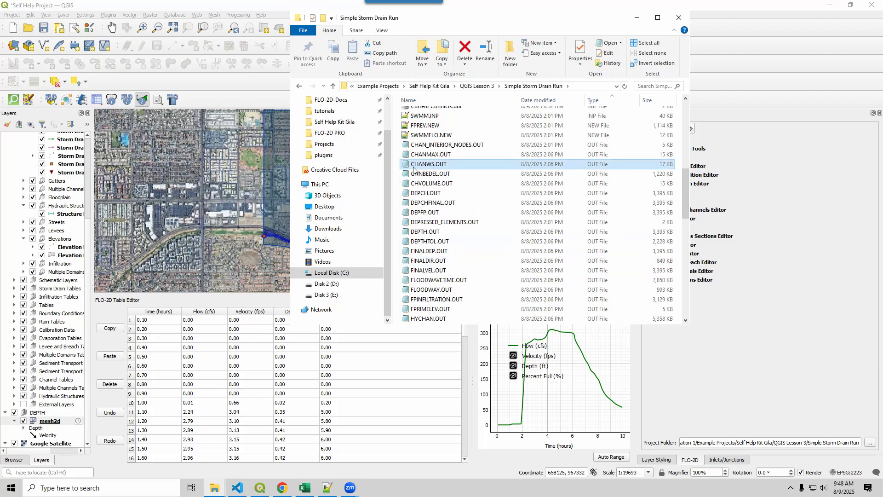
scroll(420, 269, "up", 3)
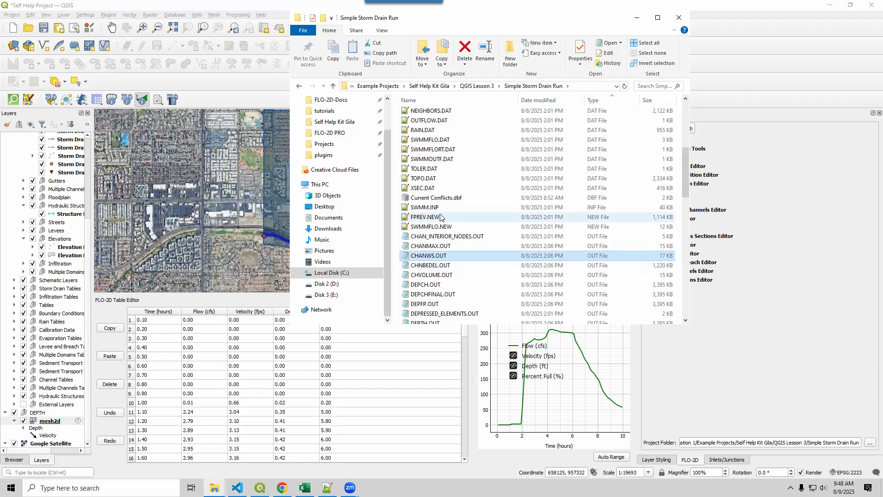
scroll(440, 216, "up", 7)
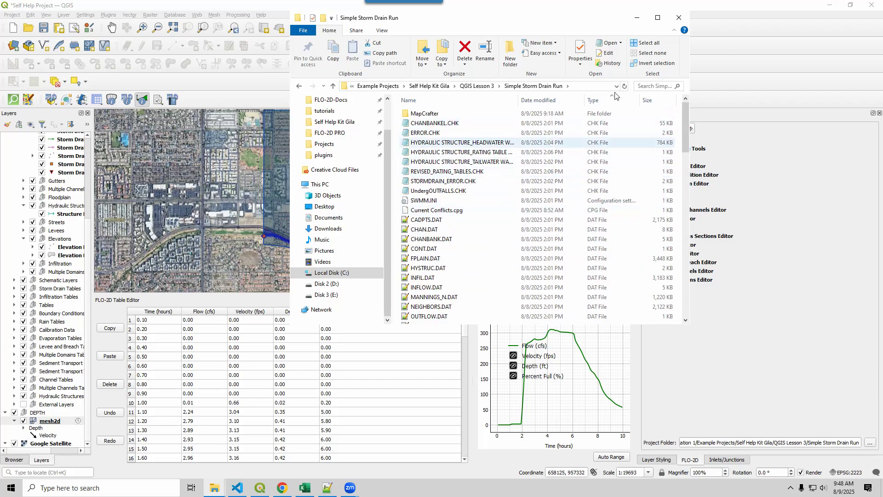
left_click(637, 18)
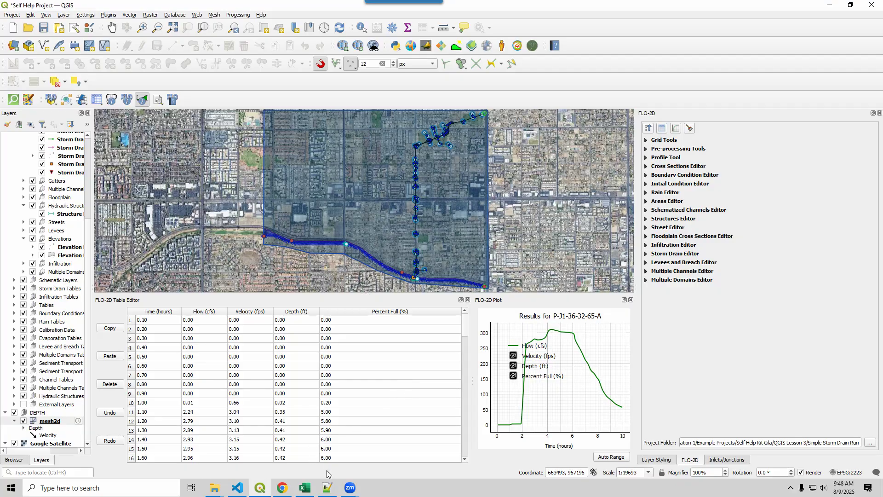
Switch to Notepad++, widen the pane showing SWMMFLORT.DAT to view the open review files, and minimize the editor.
left_click(327, 488)
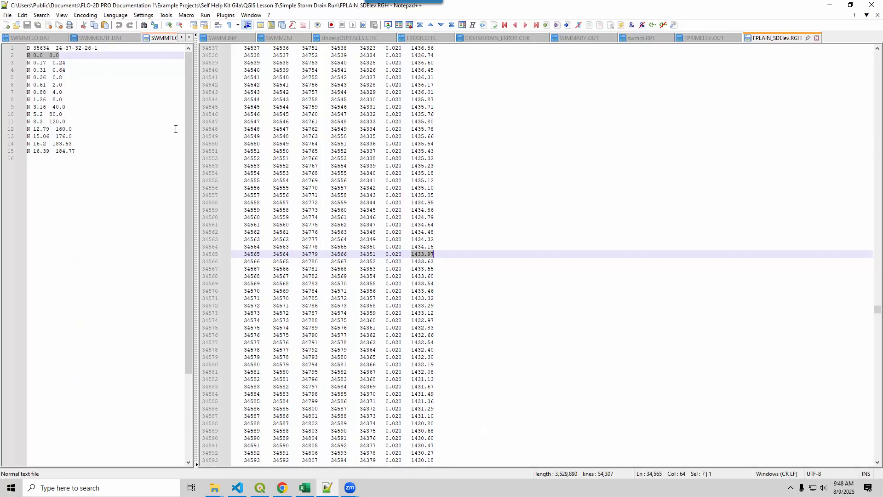
left_click_drag(196, 98, 361, 98)
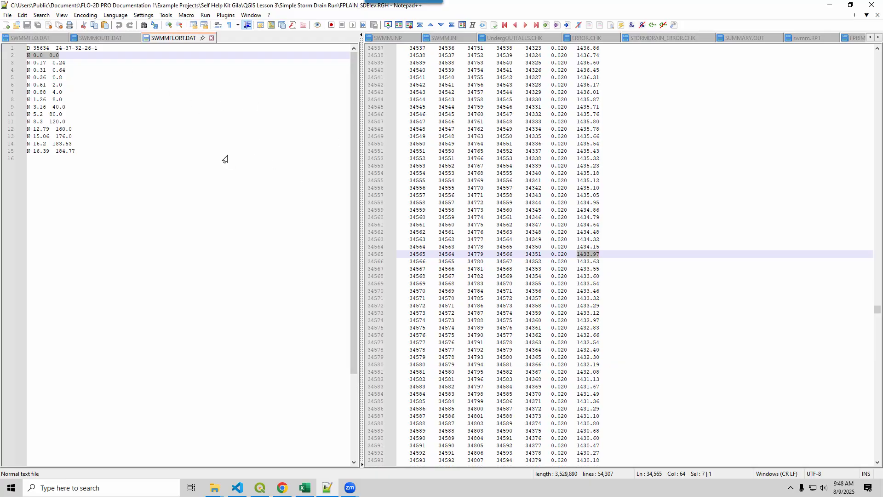
left_click(830, 5)
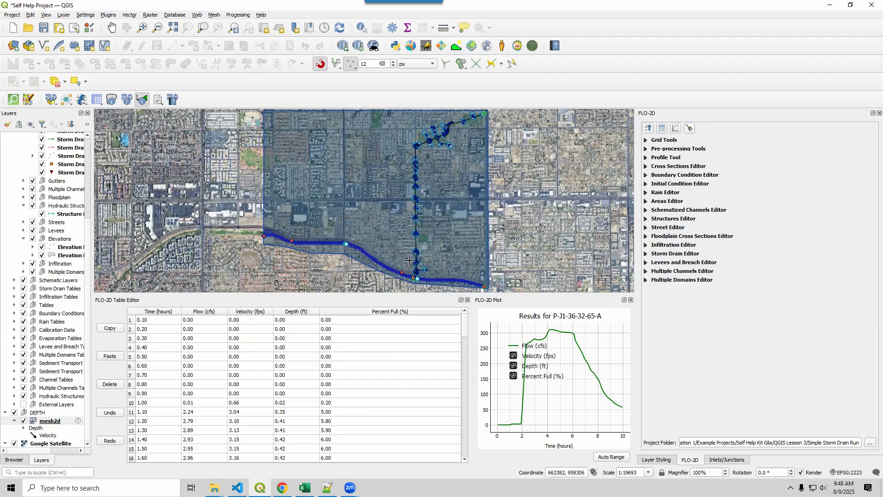
Switch to the reviewer's checklist in Excel and read item 18.1 on matching the structure order in SWMMFLO.DAT and SWMM.INP.
left_click(306, 490)
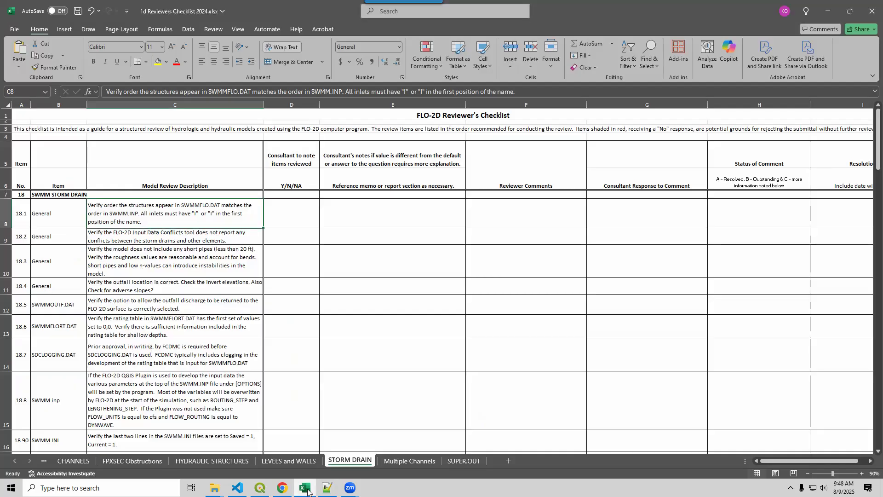
left_click(179, 243)
left_click(166, 221)
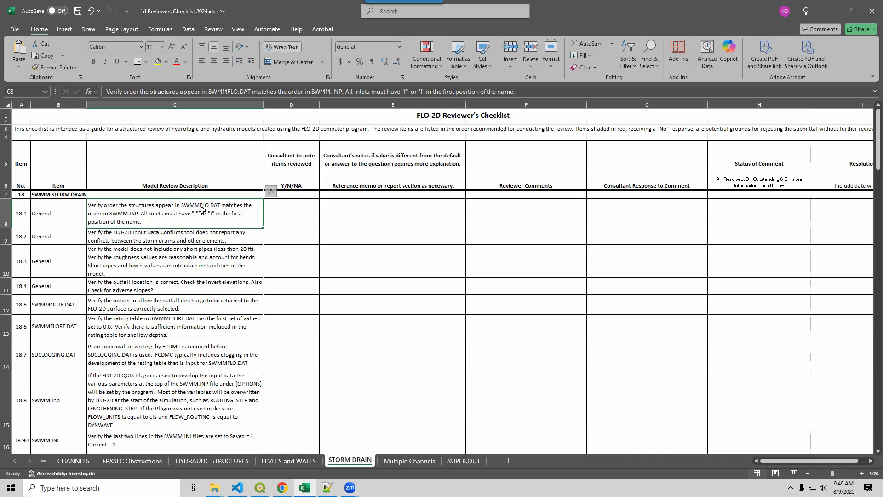
In Notepad++, show SWMMFLO.DAT beside SWMM.INP to compare the order and names of the inlets.
left_click(327, 487)
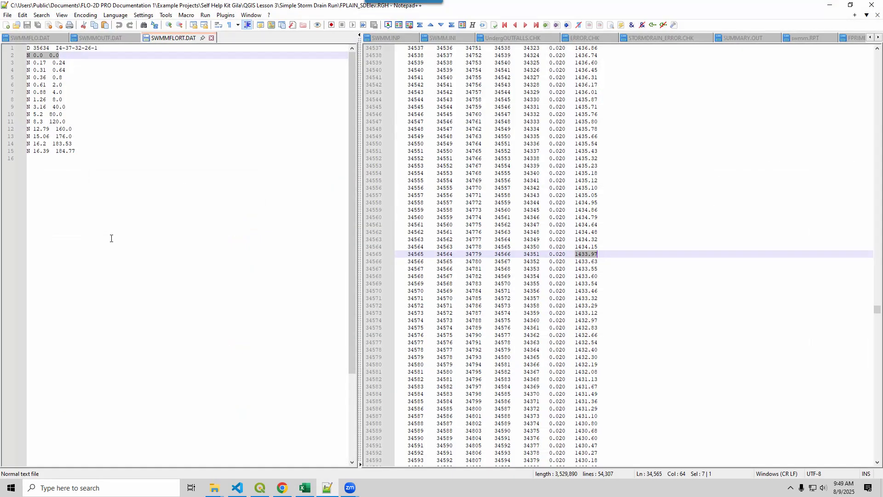
left_click(35, 39)
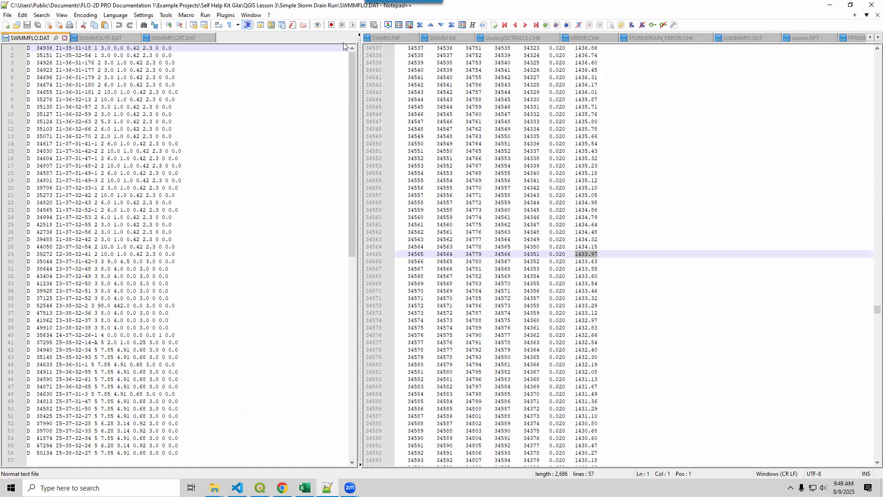
left_click(386, 37)
scroll(484, 324, "down", 13)
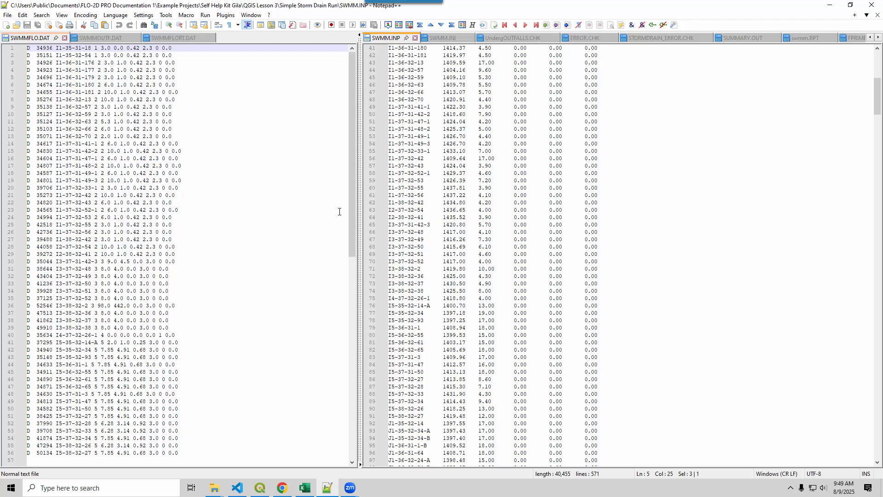
Return to the checklist in Excel and select the description of item 18.2 on the Input Data Conflicts tool.
left_click(259, 487)
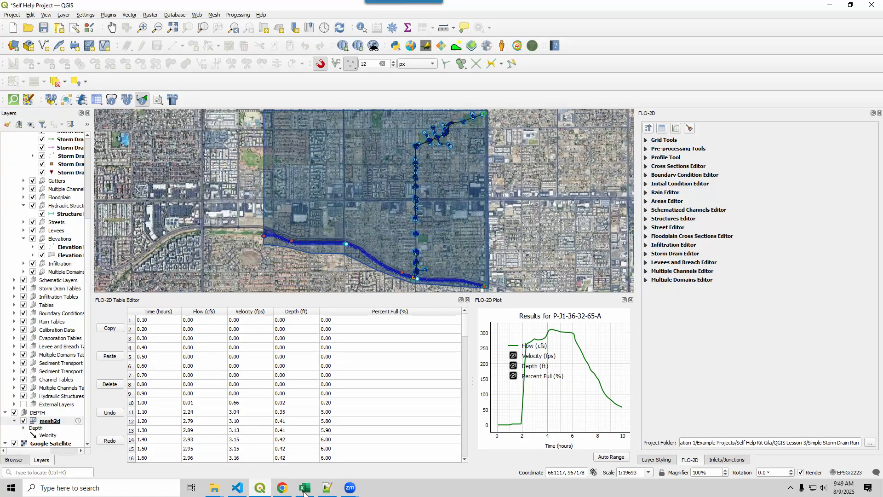
left_click(305, 488)
left_click(124, 240)
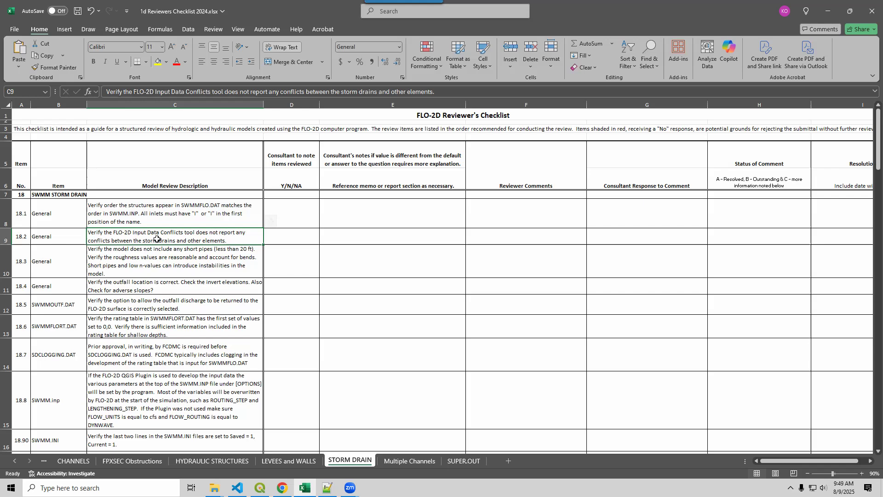
In QGIS, run the FLO-2D Warnings and Errors check with Current Project as the source.
left_click(260, 488)
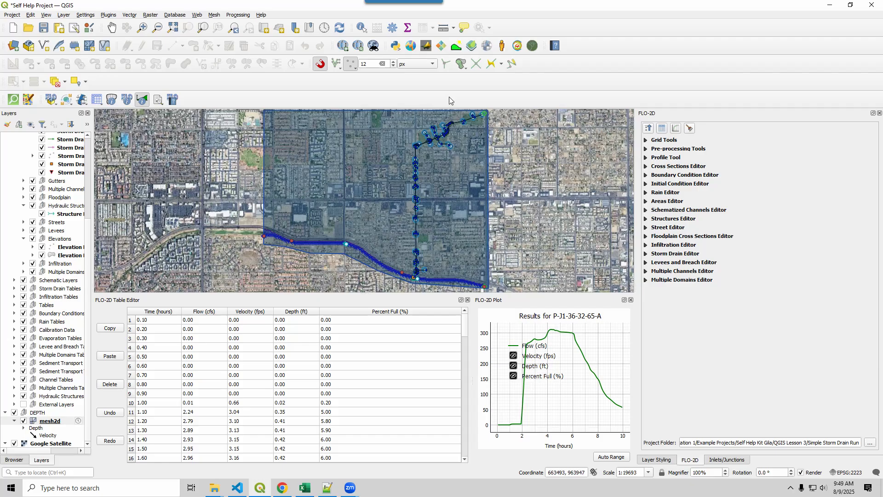
left_click(143, 100)
left_click(158, 102)
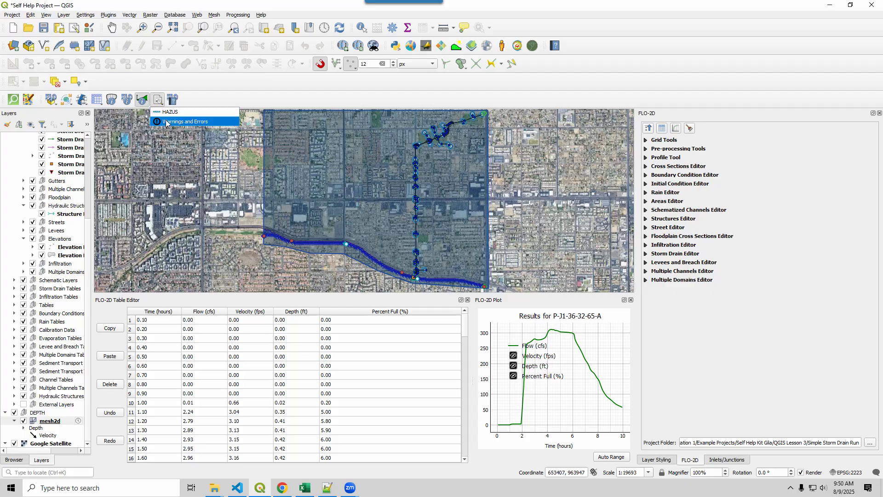
left_click(453, 239)
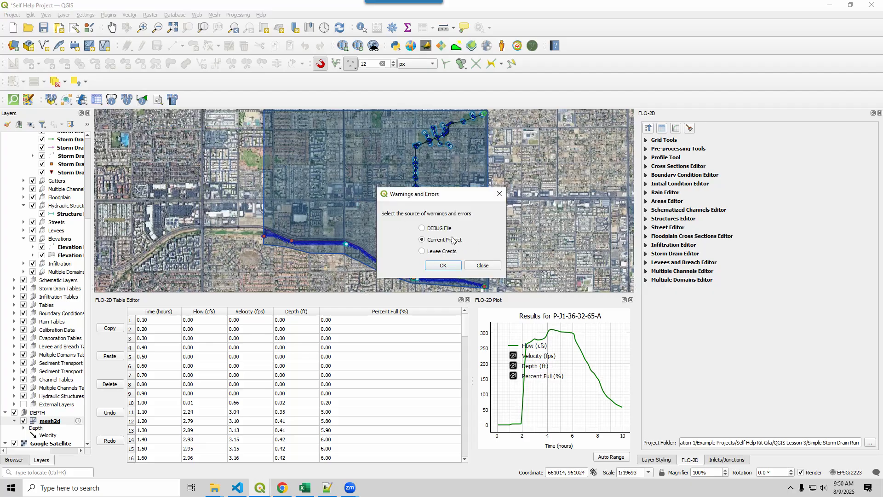
left_click(443, 266)
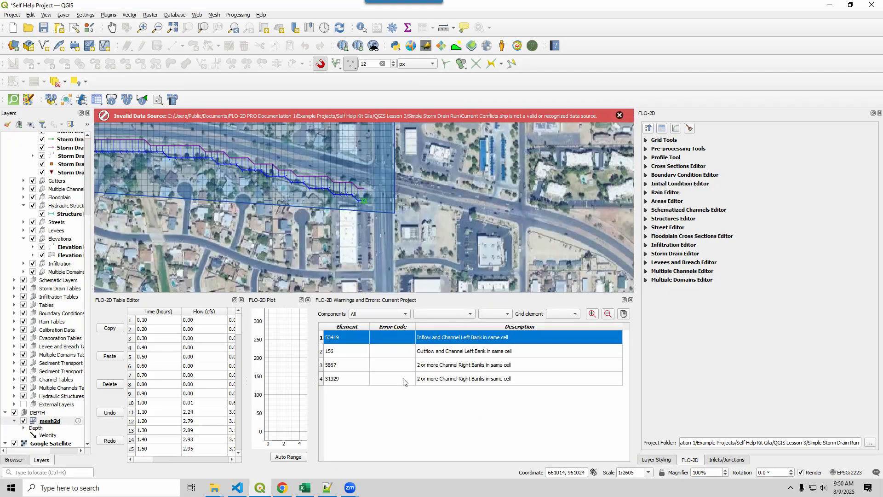
Go through the listed conflicts for elements 53419, 156, 5867 and 31329 and inspect each location on the map.
left_click(449, 352)
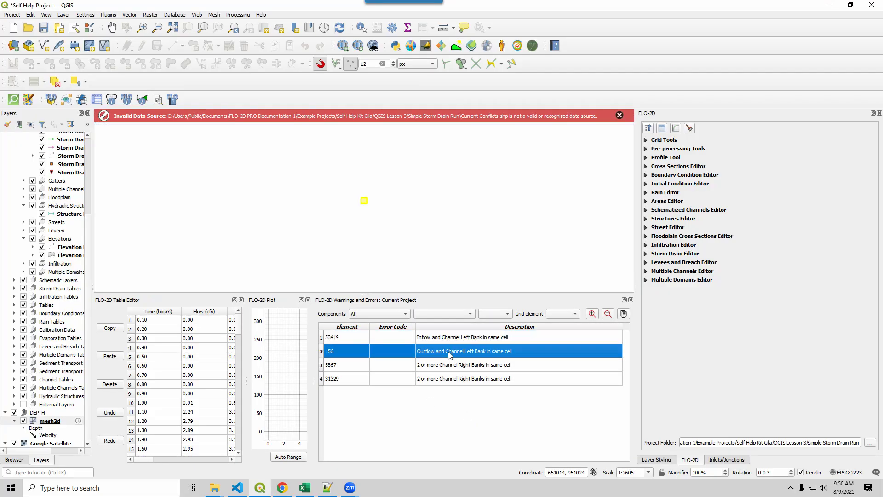
left_click(450, 341)
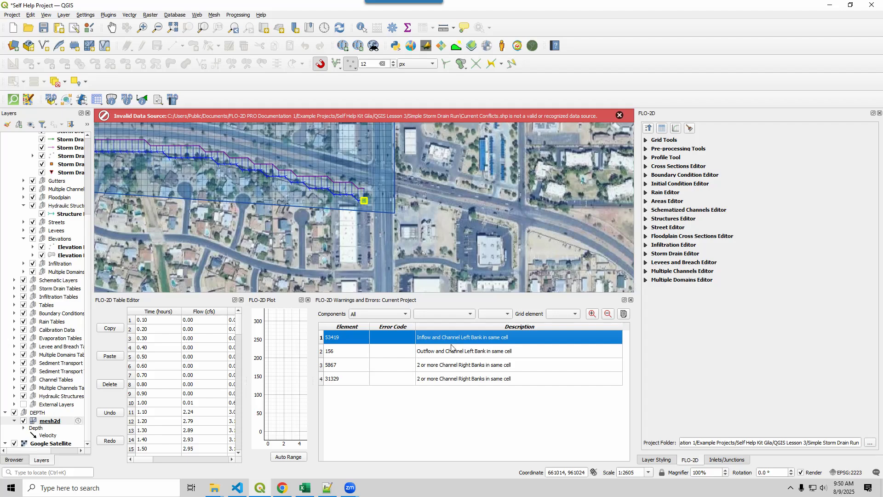
left_click(453, 351)
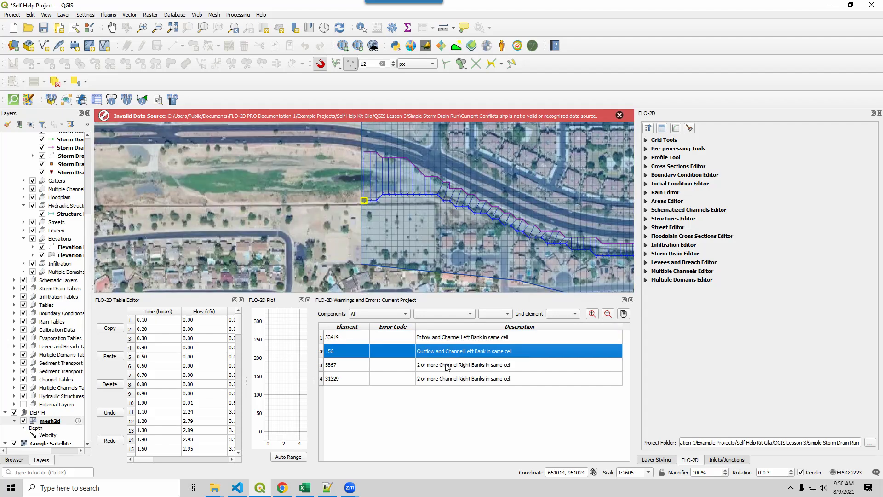
left_click(445, 369)
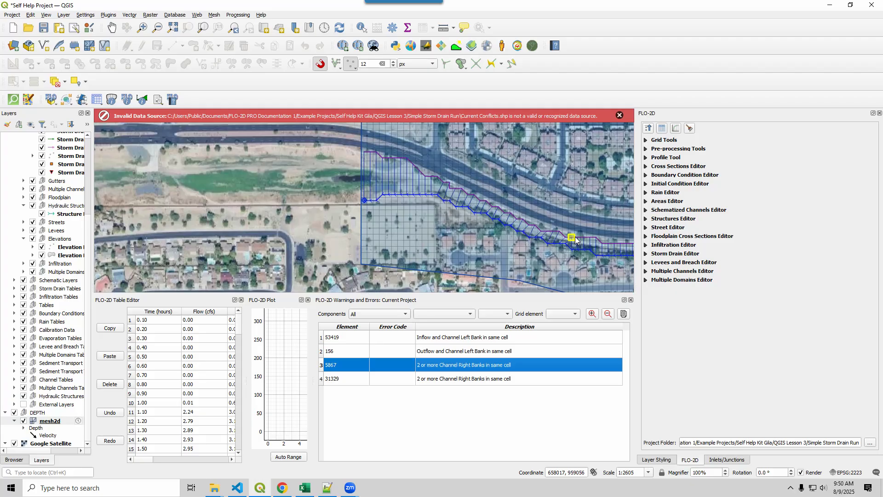
left_click(524, 378)
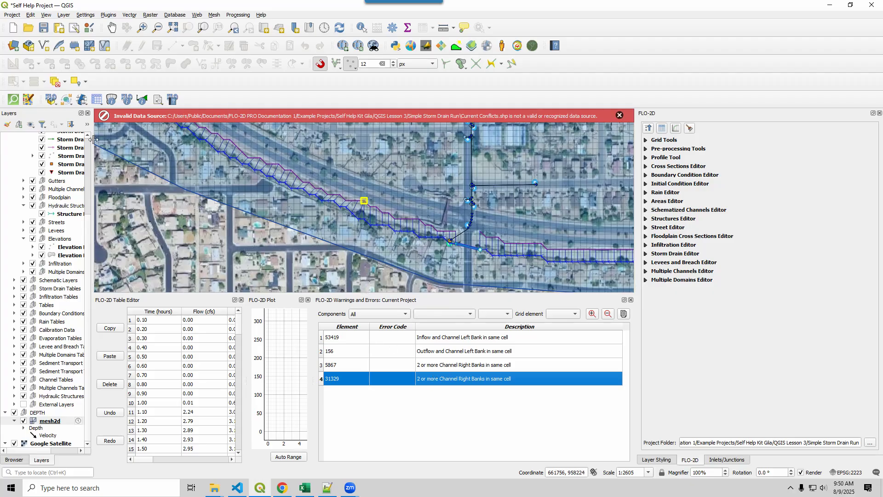
Dismiss the data source message and conflict results, and select the short pipe and roughness item 18.3 in the Excel checklist.
scroll(56, 174, "up", 5)
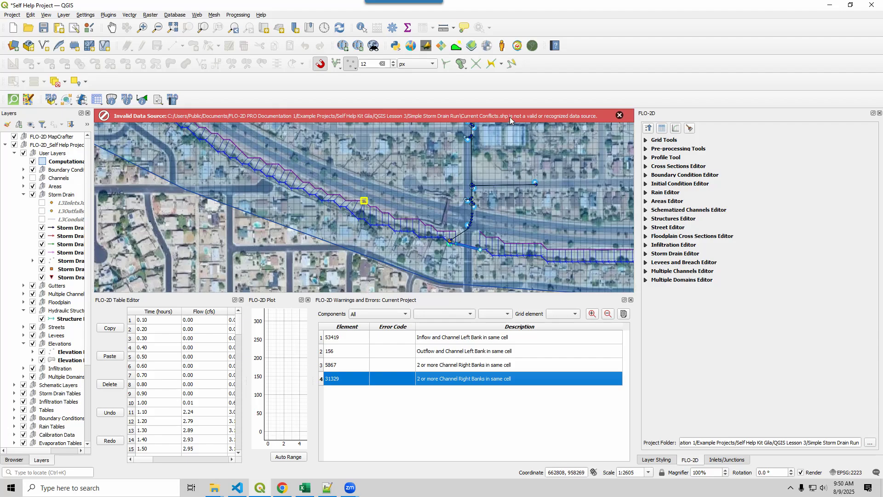
left_click(619, 115)
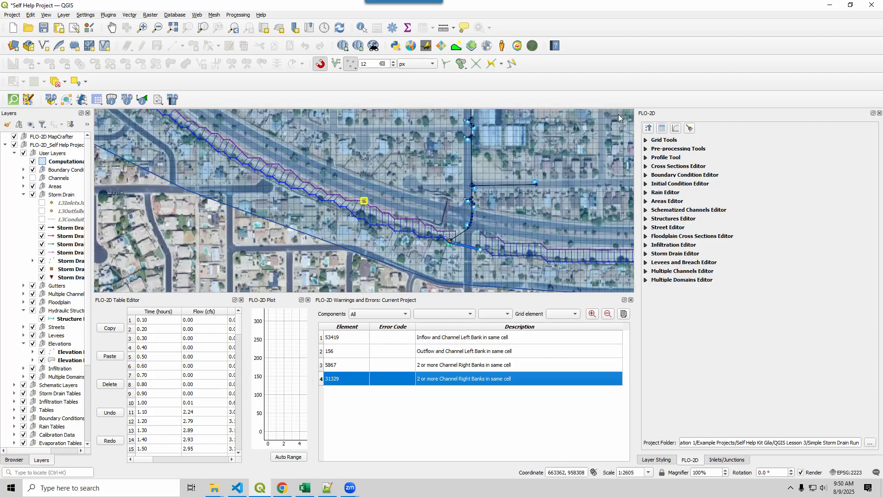
left_click(631, 299)
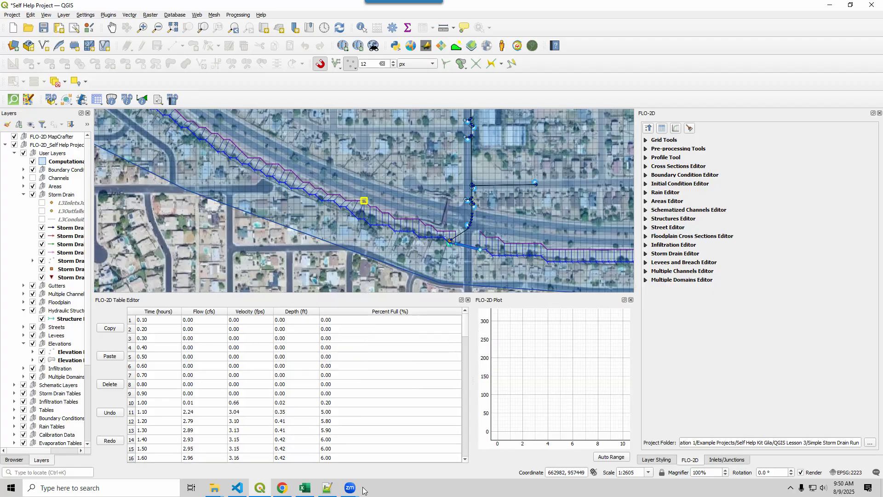
left_click(305, 488)
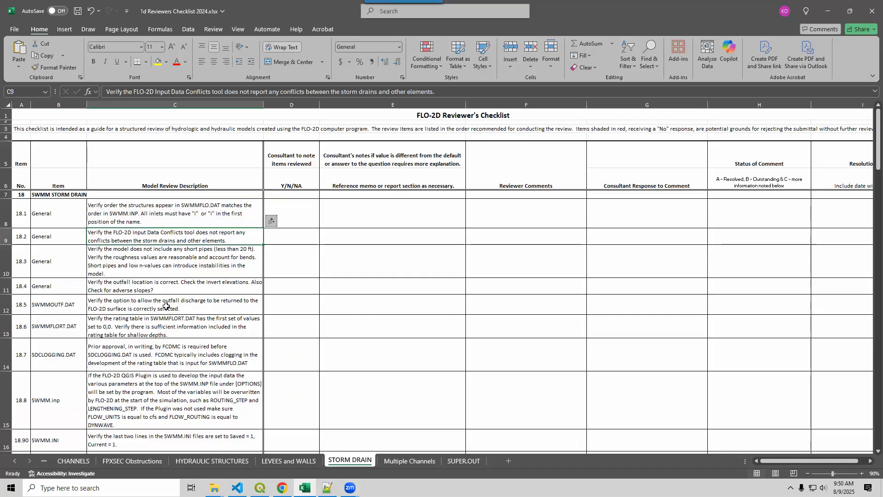
left_click(123, 265)
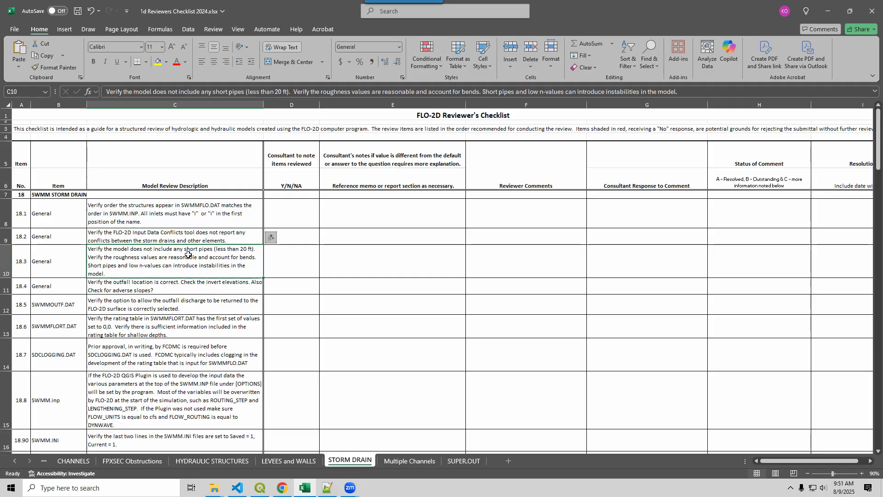
Open the attribute table of the Storm Drain Conduits layer in QGIS and sort it by conduit_length in ascending order.
left_click(260, 489)
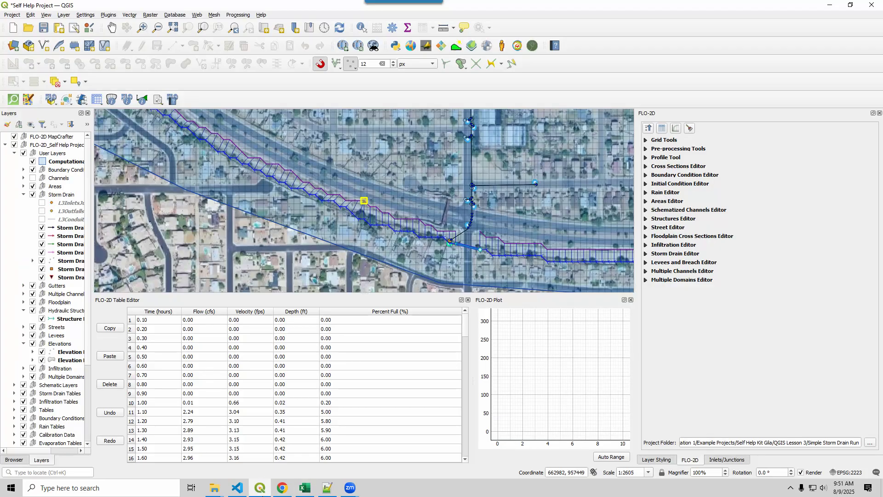
left_click(57, 231)
left_click_drag(93, 241, 120, 240)
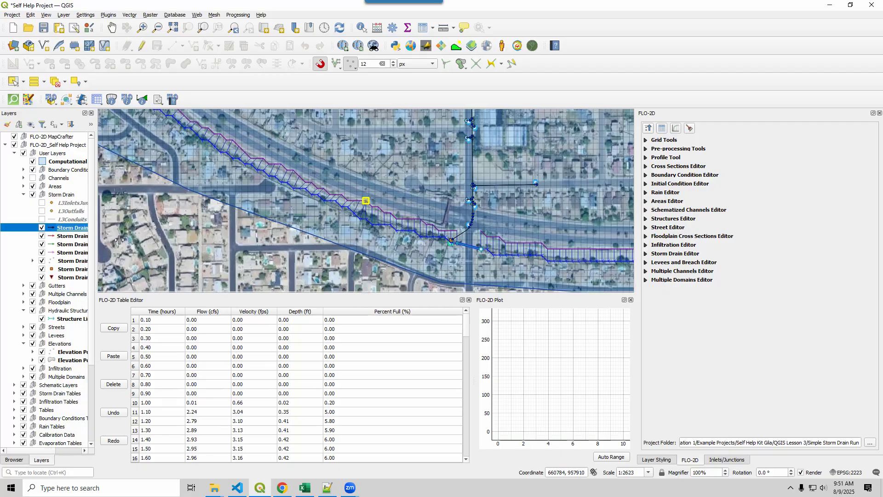
right_click(96, 229)
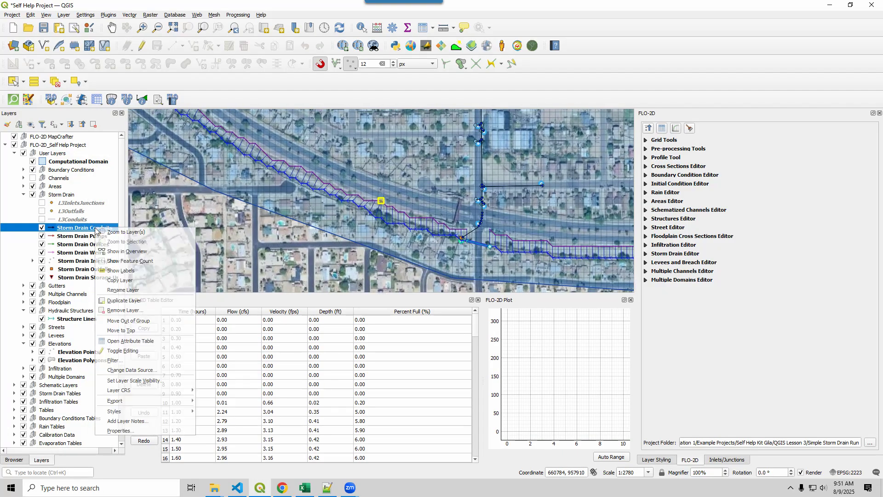
left_click(130, 340)
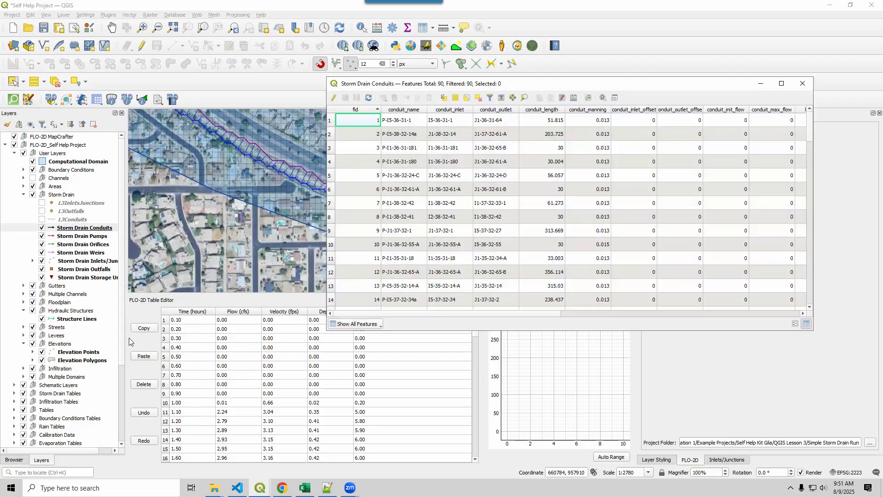
left_click(535, 110)
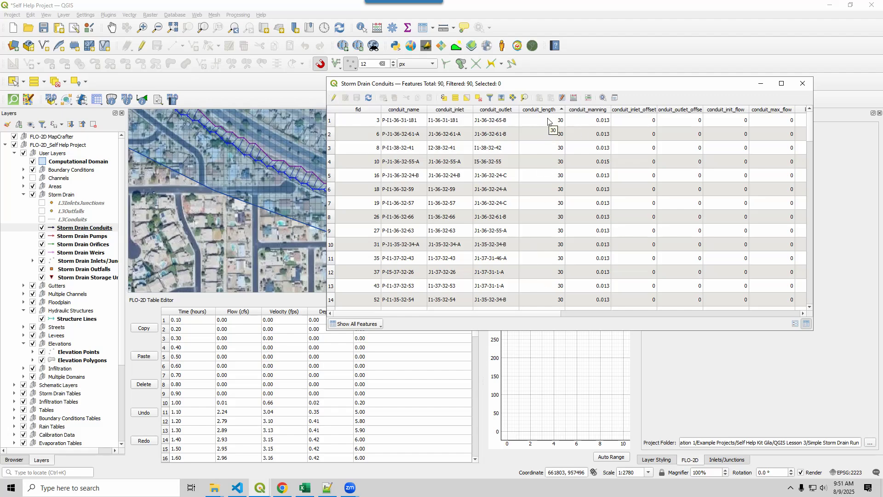
Prepare a conduit_length update of 30 for the first eight conduits, stop editing without applying it and clear the selection.
left_click(333, 122)
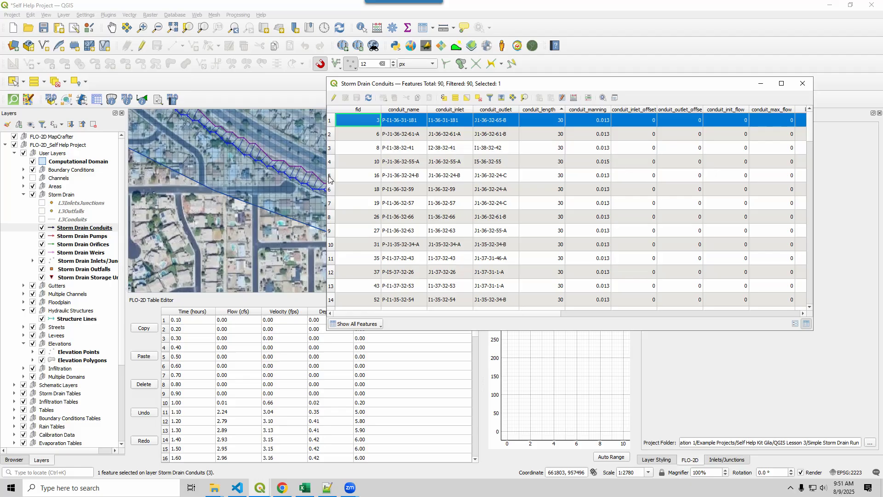
left_click(331, 215, "shift")
left_click(334, 98)
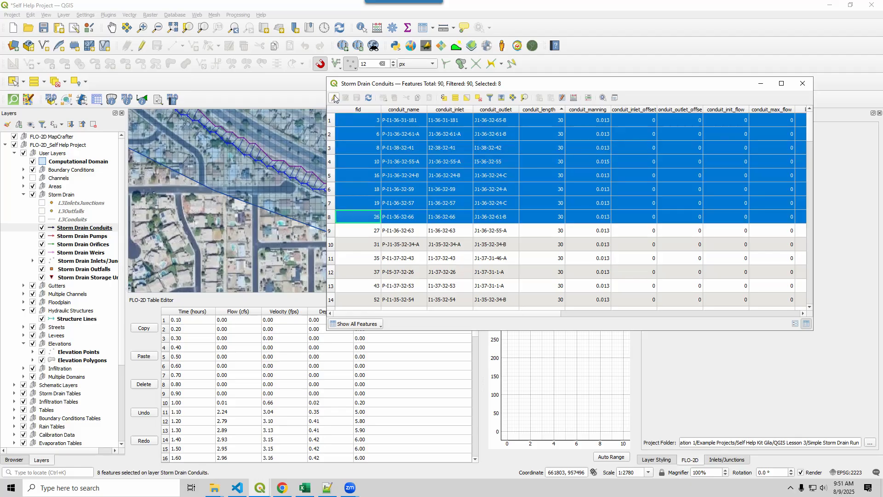
left_click(368, 111)
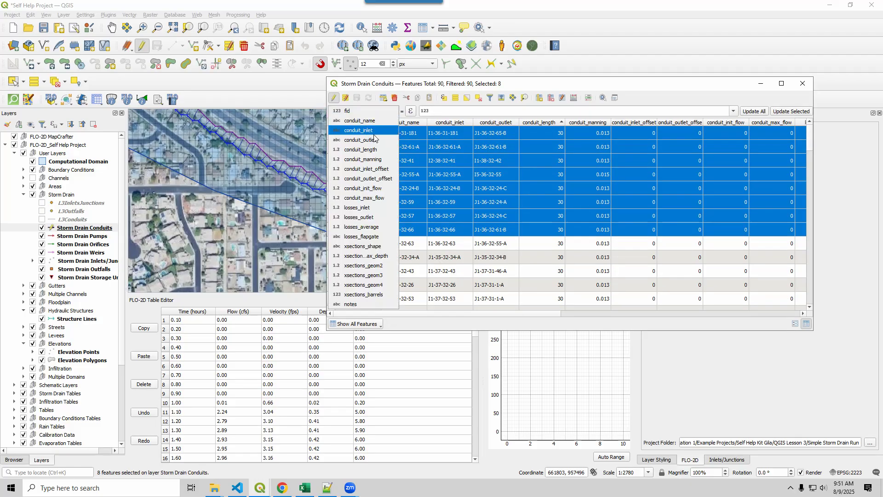
left_click(374, 153)
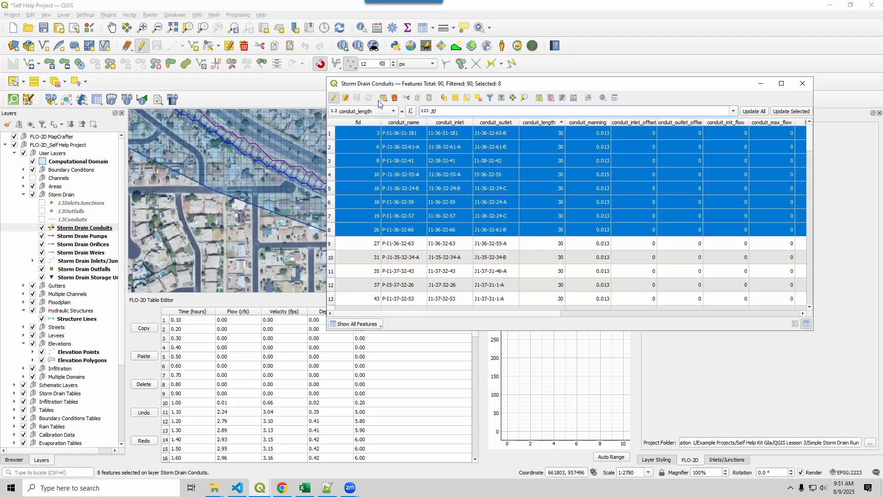
left_click(334, 98)
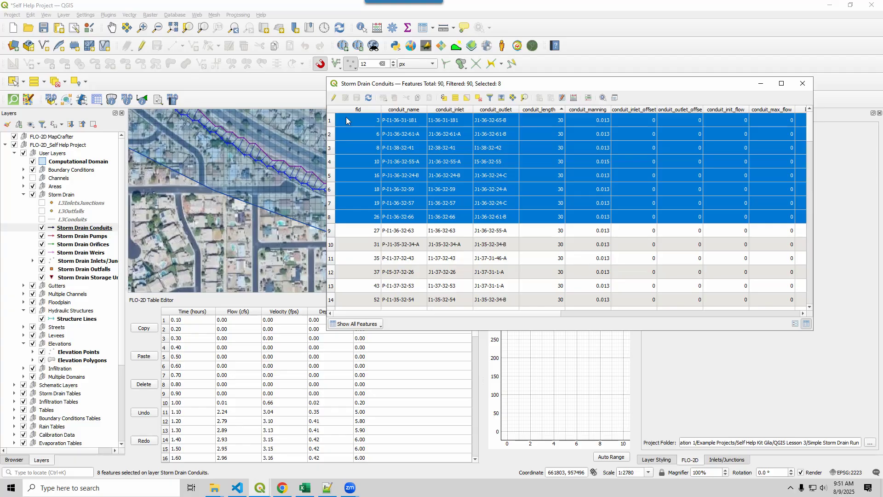
left_click(478, 98)
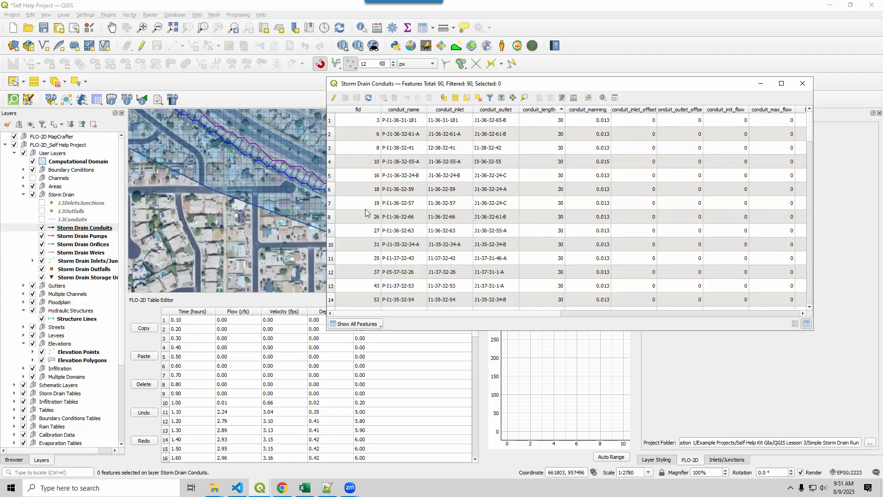
Close the conduit attribute table and select checklist item 18.4 on outfall location, invert elevations and adverse slopes in Excel.
left_click(802, 84)
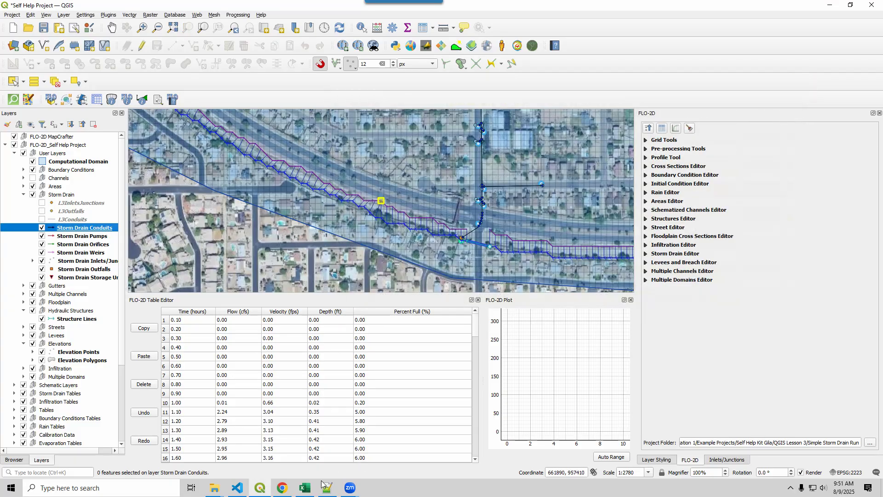
left_click(306, 489)
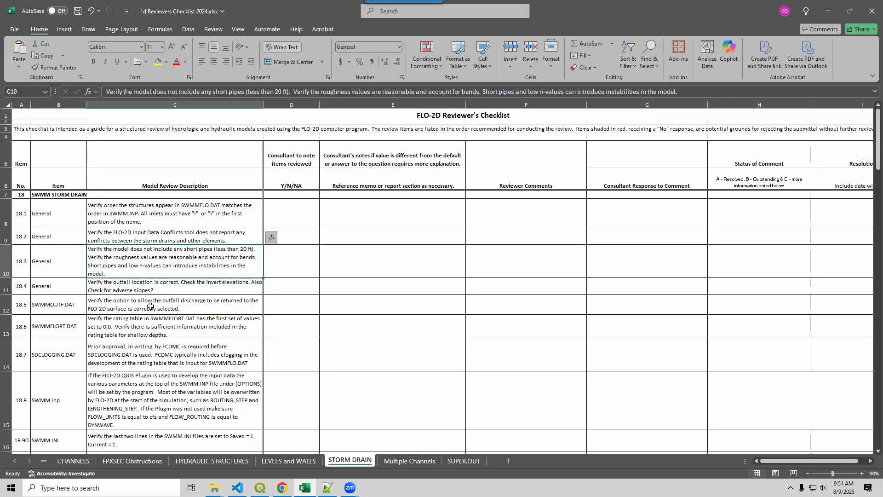
left_click(157, 291)
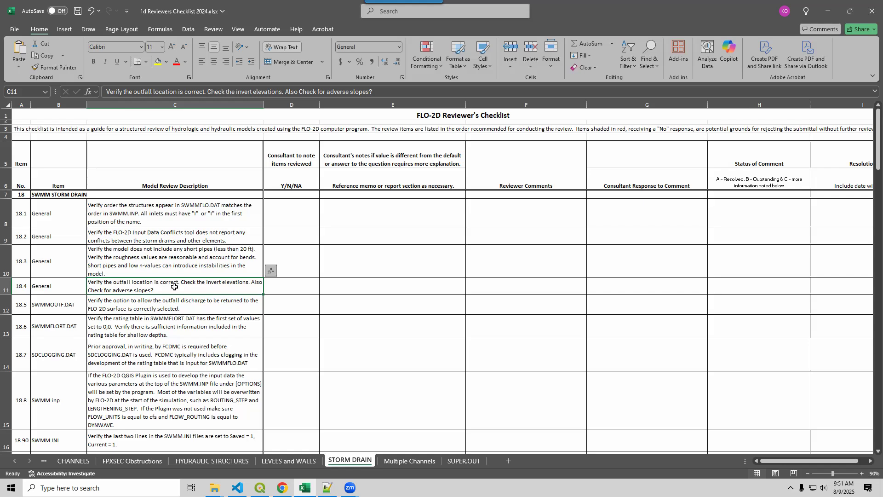
Switch to QGIS, bring the storm drain network into view and expand the FLO-2D Storm Drain Editor.
left_click(259, 488)
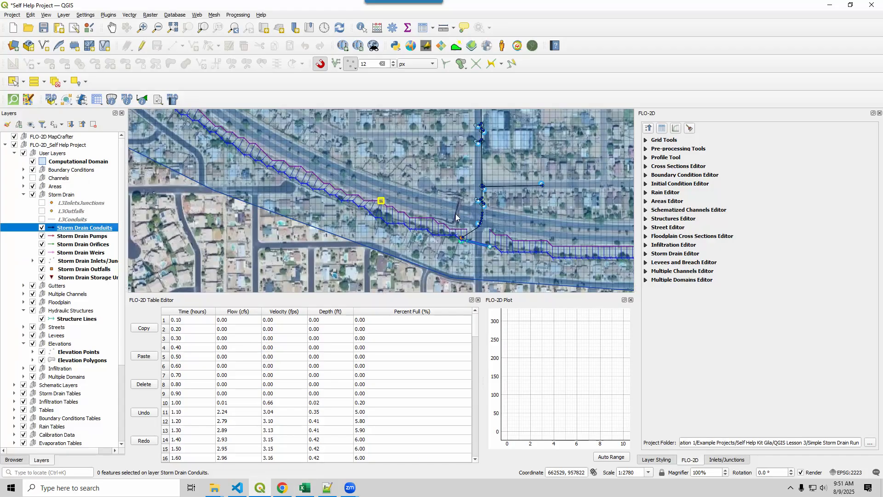
scroll(456, 217, "down", 2)
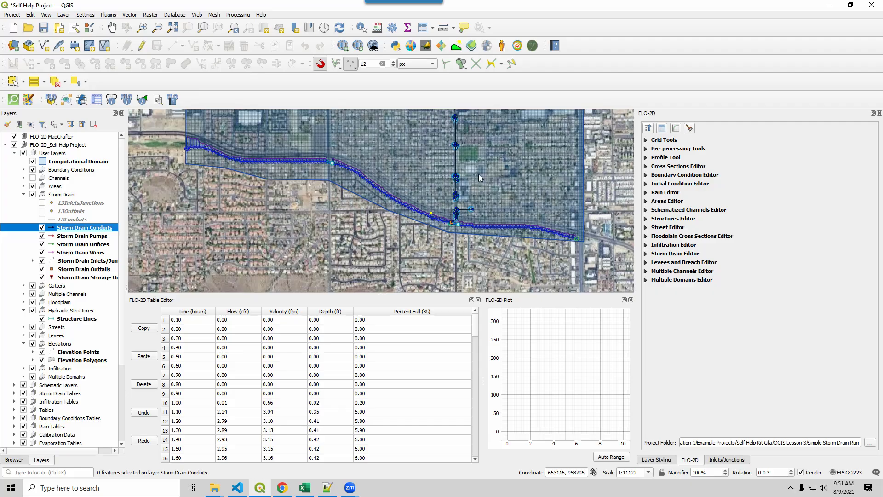
left_click_drag(478, 178, 435, 244)
left_click_drag(380, 269, 353, 250)
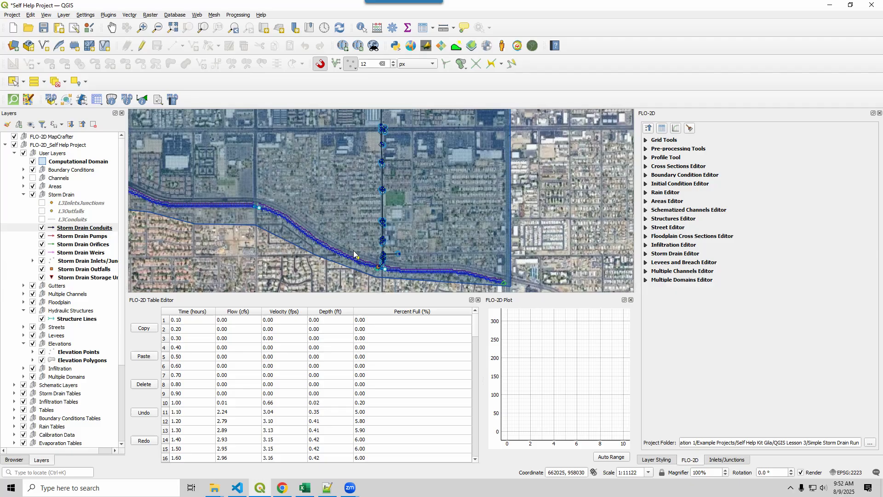
left_click(646, 253)
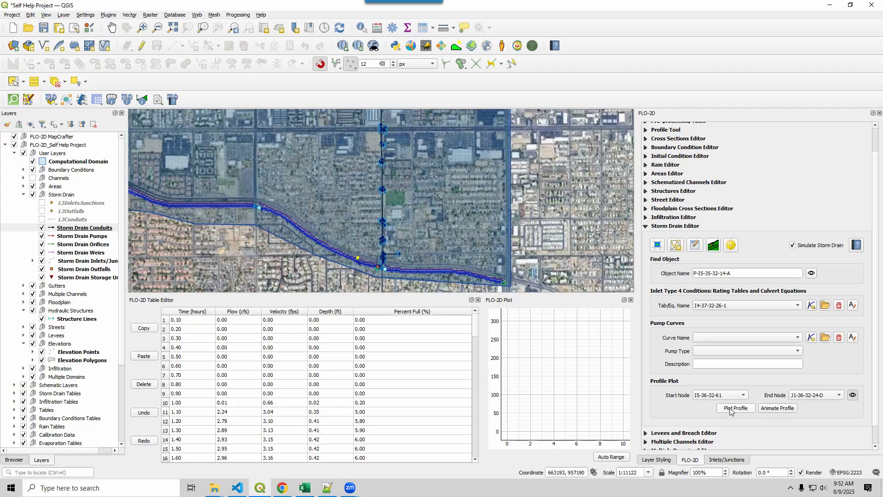
Using the FLO-2D info tool, set junction J1-37-32-52-2 at the upstream bend of the trunk line as the profile start node.
scroll(413, 261, "down", 1)
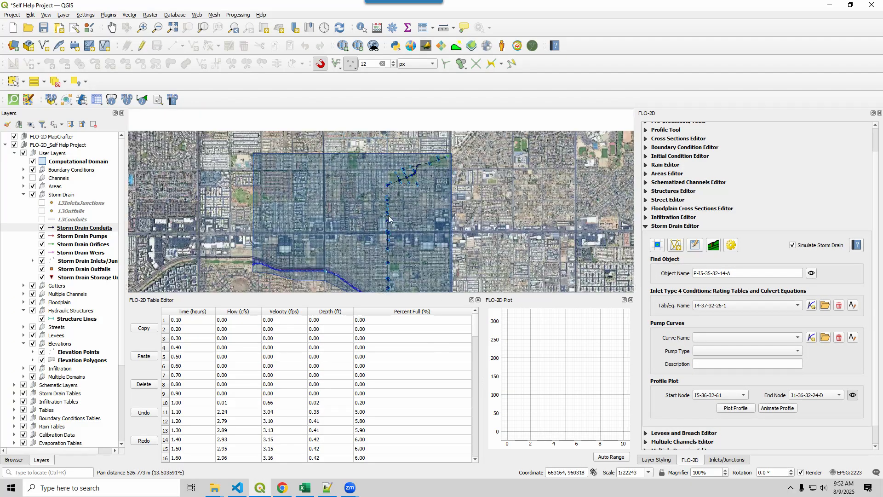
scroll(380, 198, "up", 1)
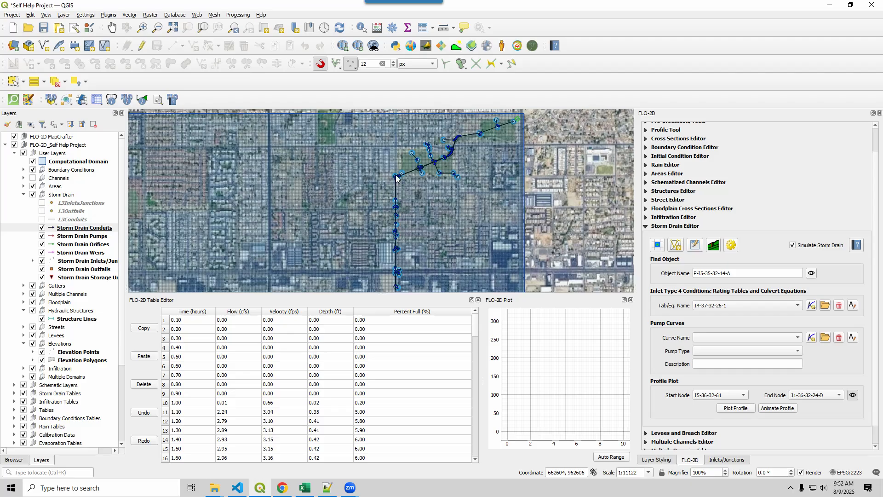
left_click(127, 100)
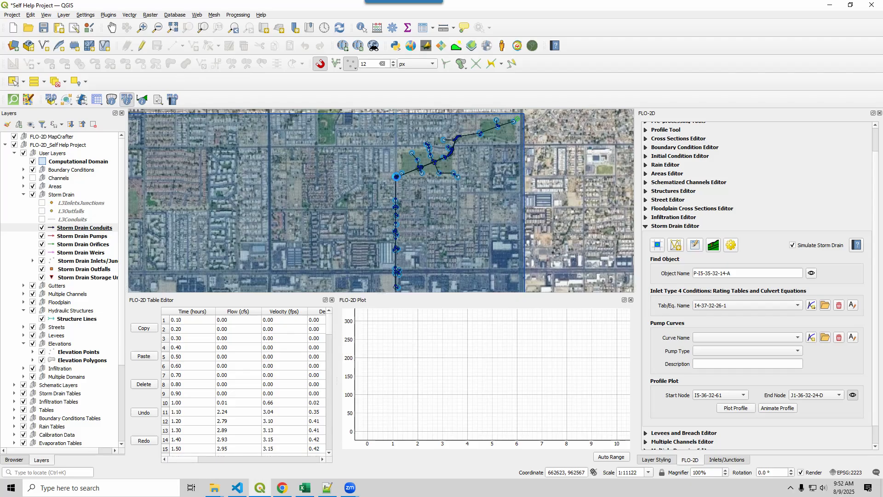
left_click(396, 176)
mouse_move(446, 206)
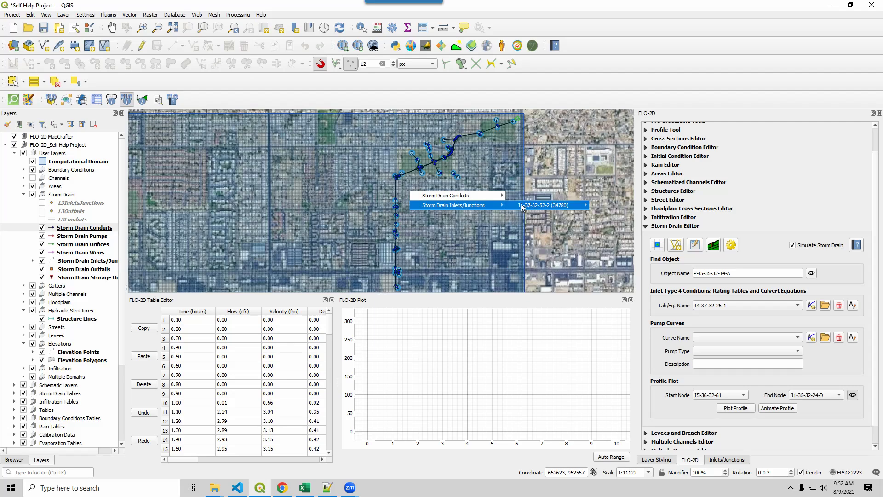
mouse_move(525, 206)
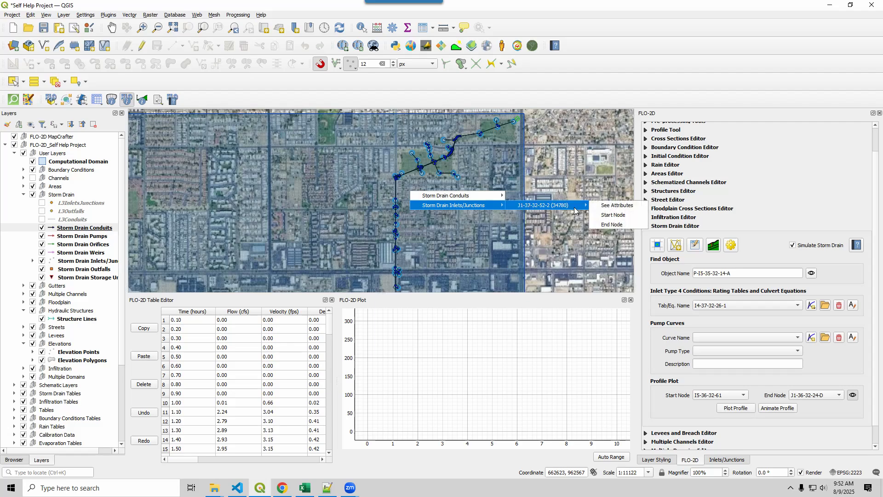
left_click(607, 215)
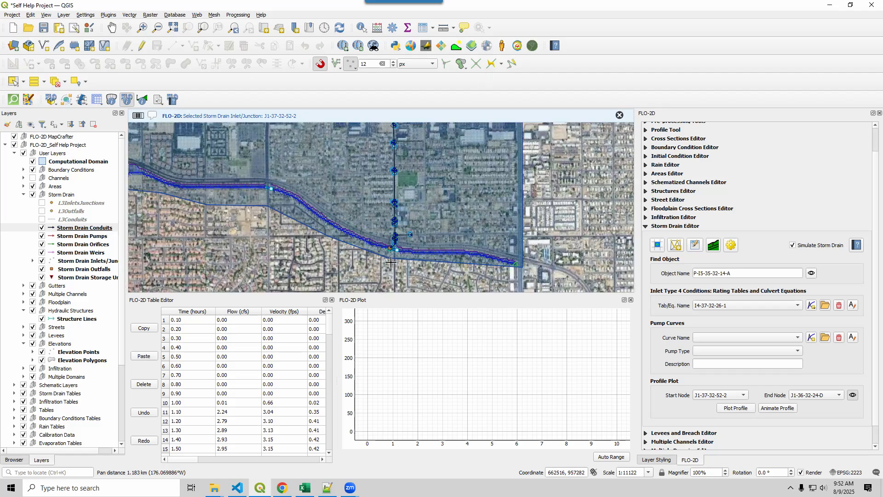
Set outfall O-35-31-23, where the trunk line meets the channel, as the profile end node.
left_click(390, 243)
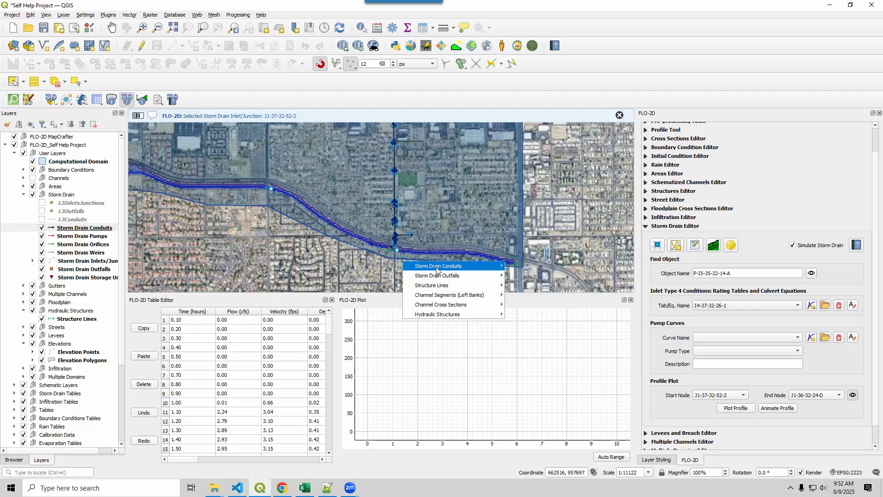
mouse_move(456, 285)
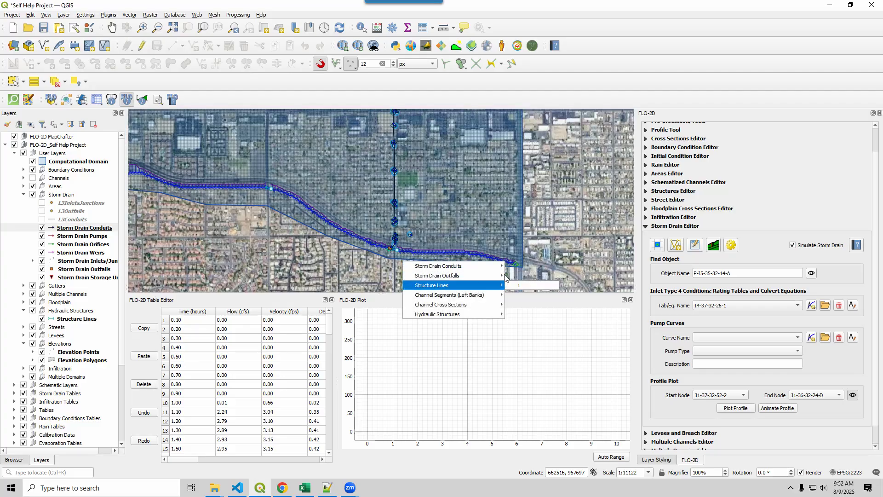
mouse_move(499, 275)
mouse_move(533, 274)
left_click(598, 291)
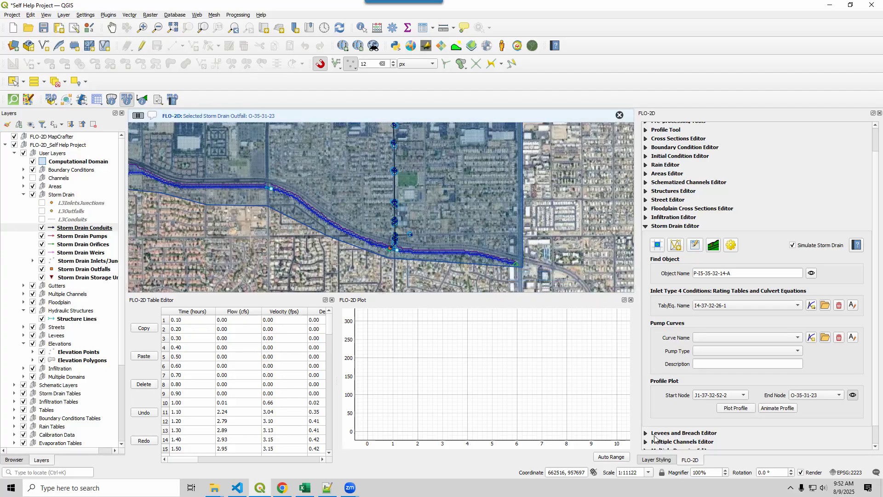
Plot the storm drain profile between the chosen nodes, widen the plot to inspect inverts and adverse slopes, and close it.
left_click(736, 408)
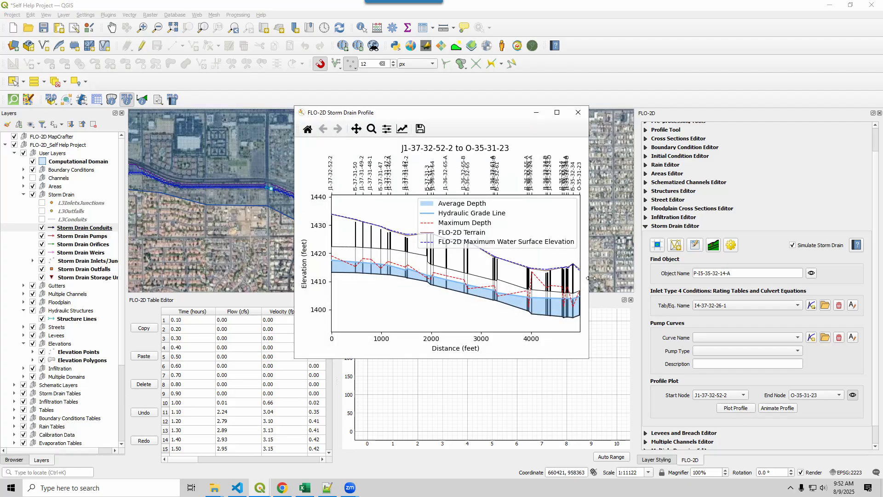
left_click_drag(591, 278, 792, 278)
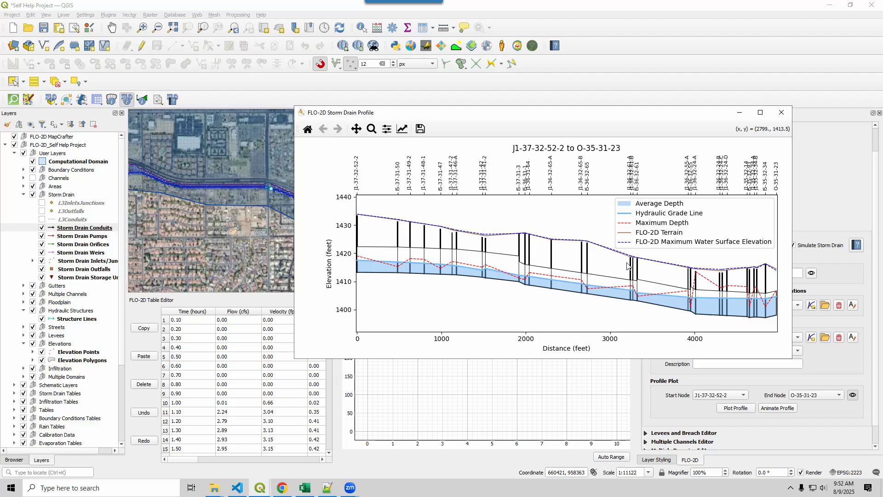
left_click_drag(634, 121, 549, 139)
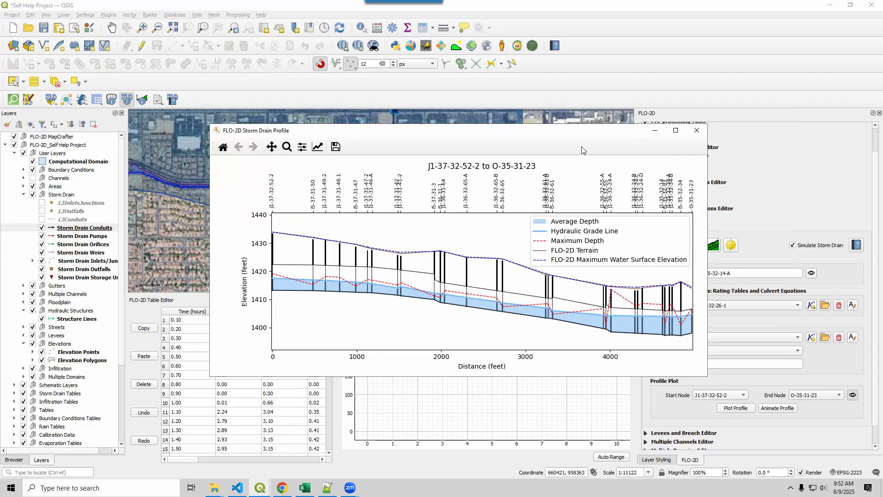
left_click(696, 133)
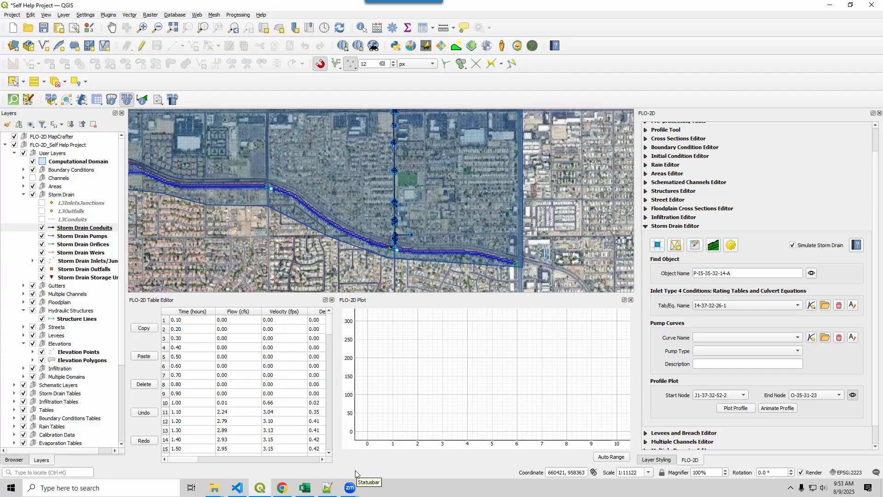
Reread checklist item 18.4 in Excel, return to QGIS and open the attributes of outfall O-35-31-23.
mouse_move(329, 490)
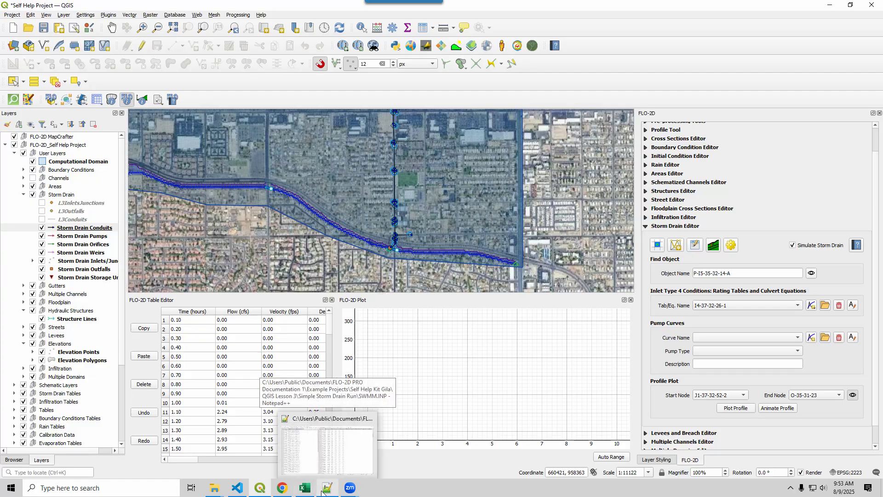
left_click(307, 488)
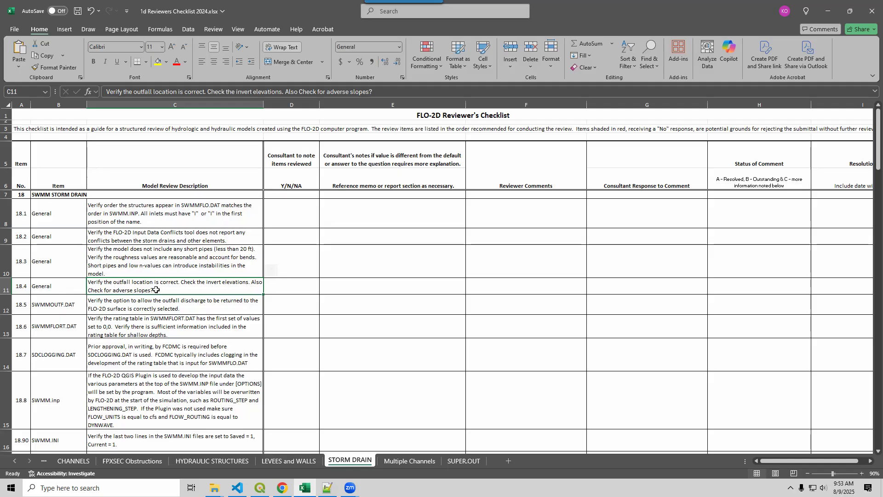
left_click(261, 489)
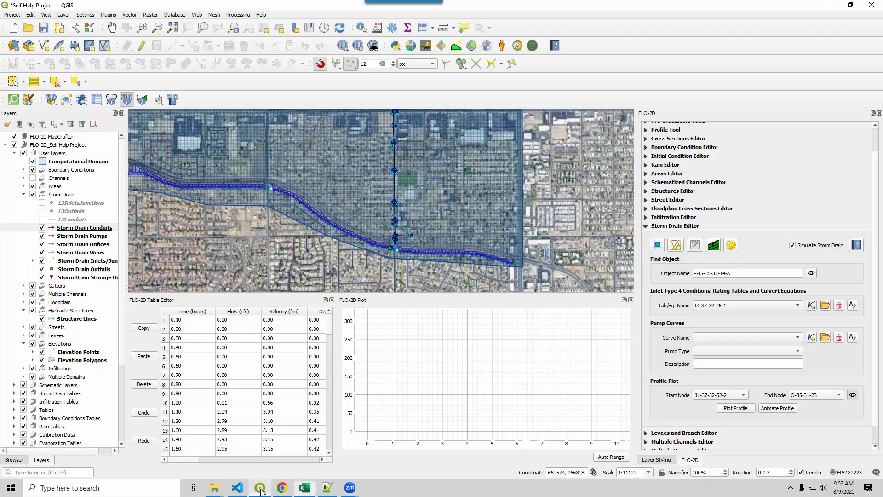
scroll(412, 244, "up", 3)
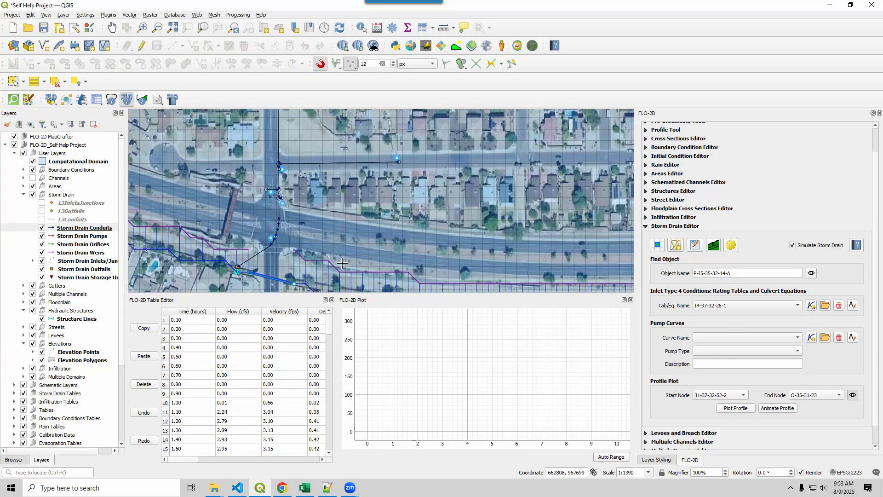
left_click_drag(342, 264, 480, 212)
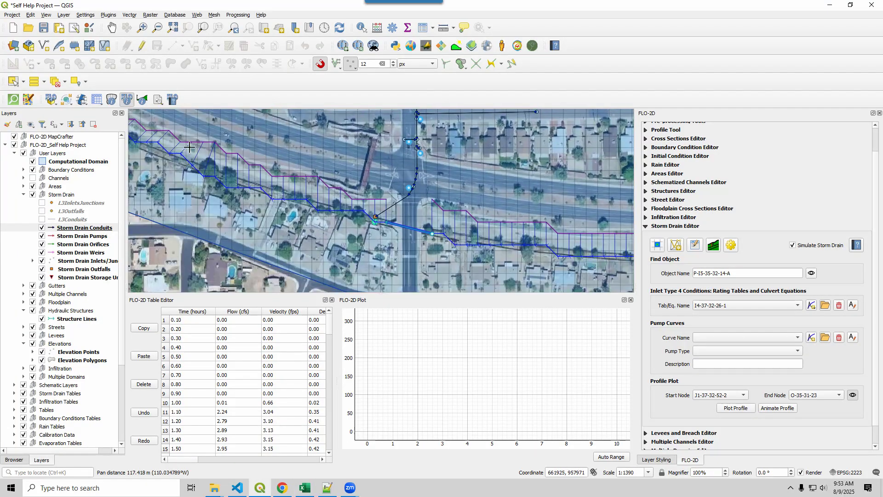
left_click(374, 216)
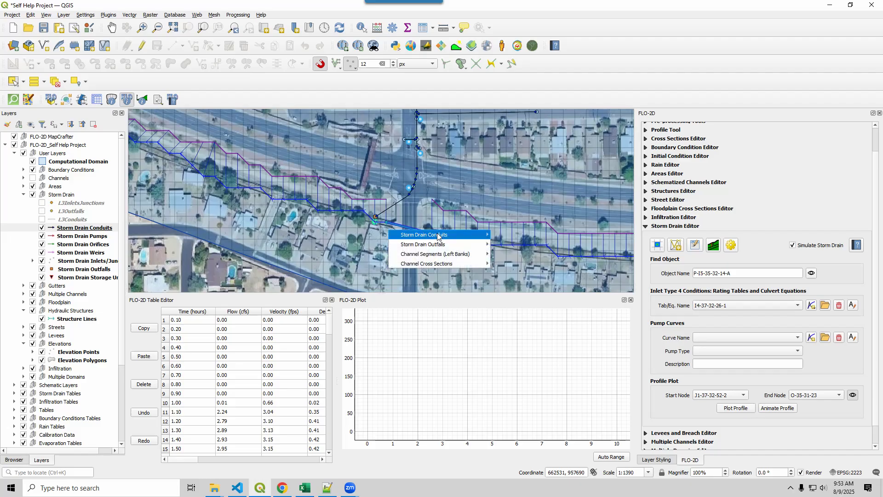
mouse_move(460, 244)
mouse_move(534, 244)
left_click(605, 244)
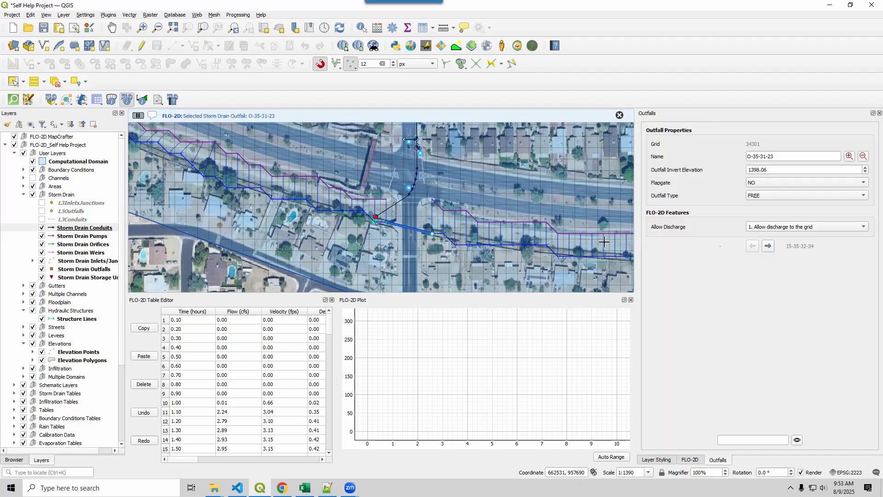
Examine the outfall's invert elevation, allow discharge options and outfall type options without changing them.
double_click(749, 169)
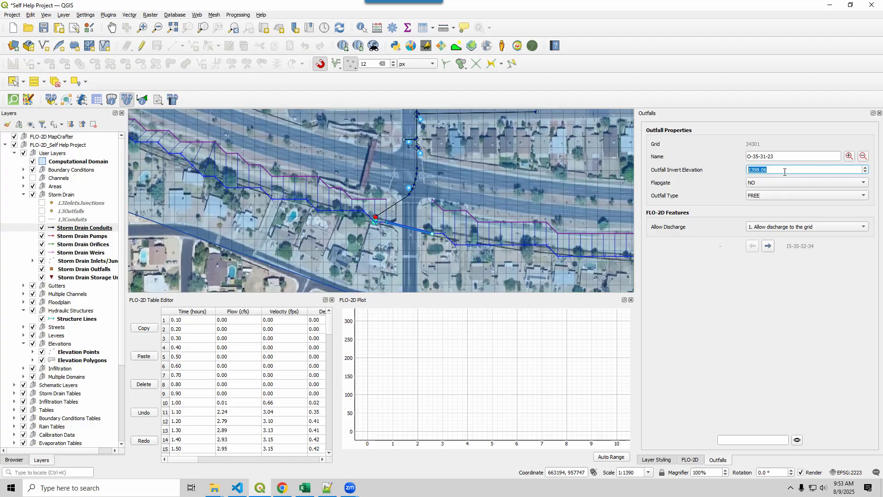
left_click(774, 227)
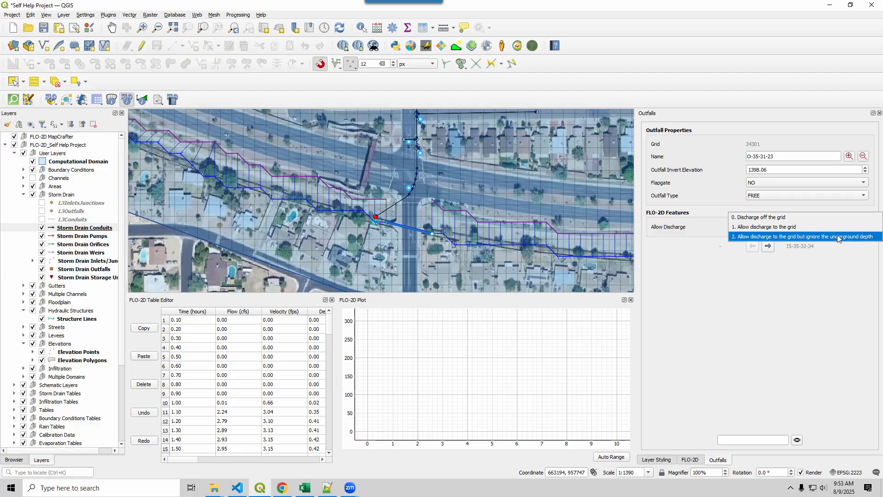
left_click(709, 186)
left_click(762, 197)
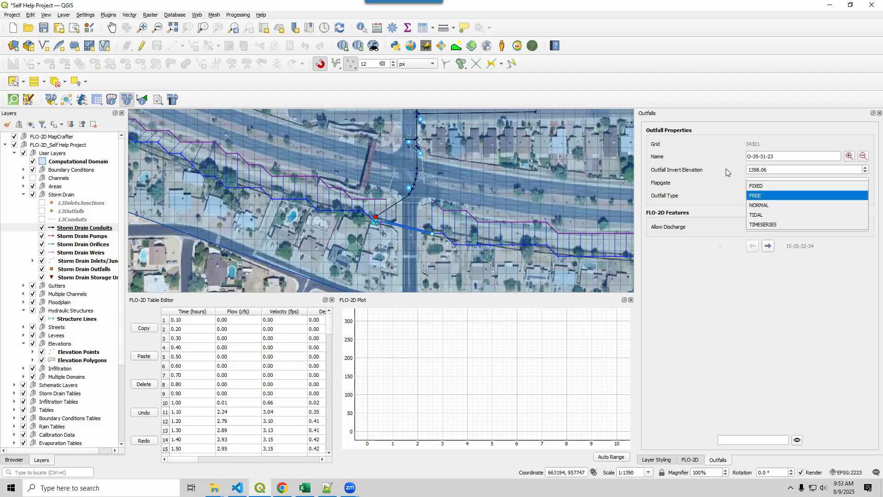
left_click(726, 187)
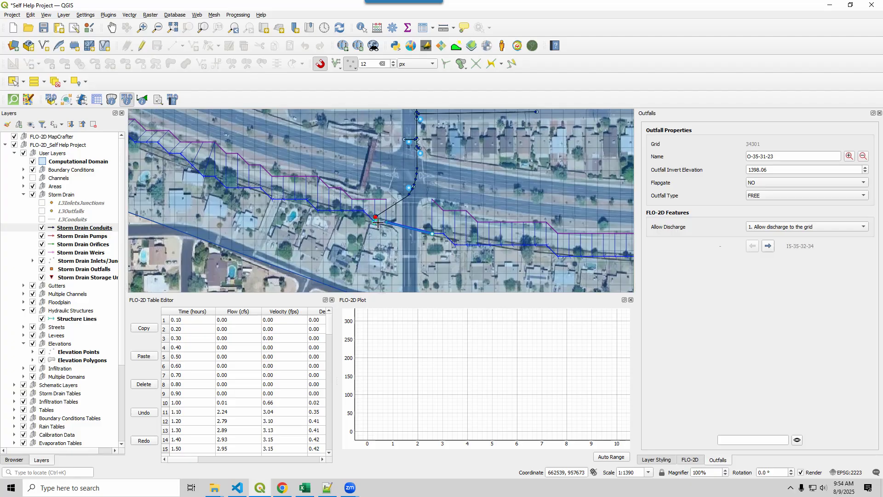
Inspect the outfall location at the channel up close and select checklist item 18.5 on outfall discharge in Excel.
scroll(377, 223, "up", 1)
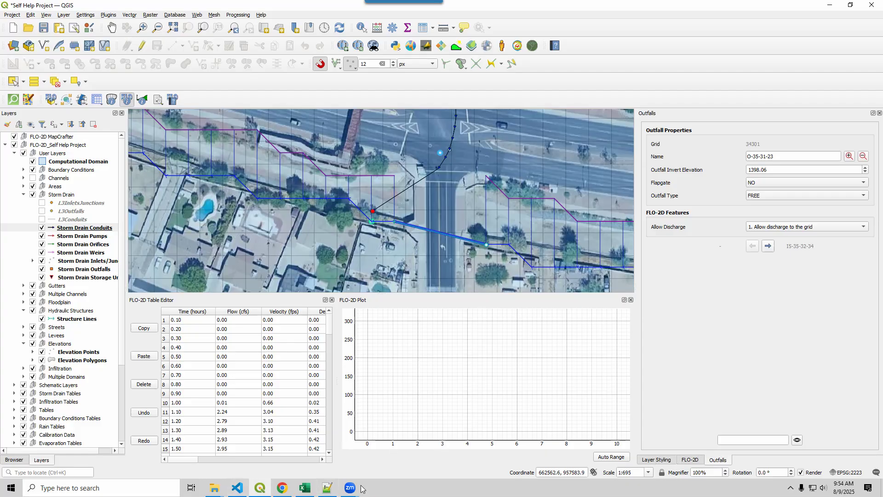
left_click(305, 487)
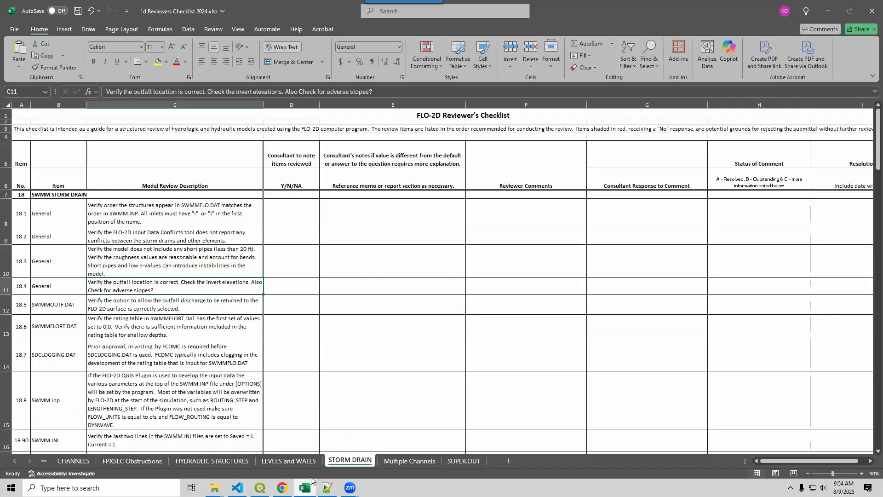
left_click(140, 309)
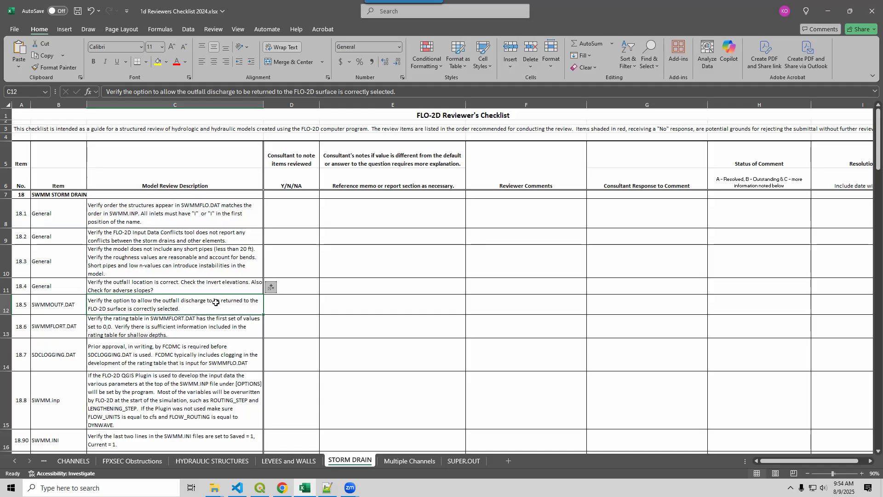
Switch to Notepad++ and check the discharge option and outfall name on the first line of SWMMOUTF.DAT.
left_click(326, 489)
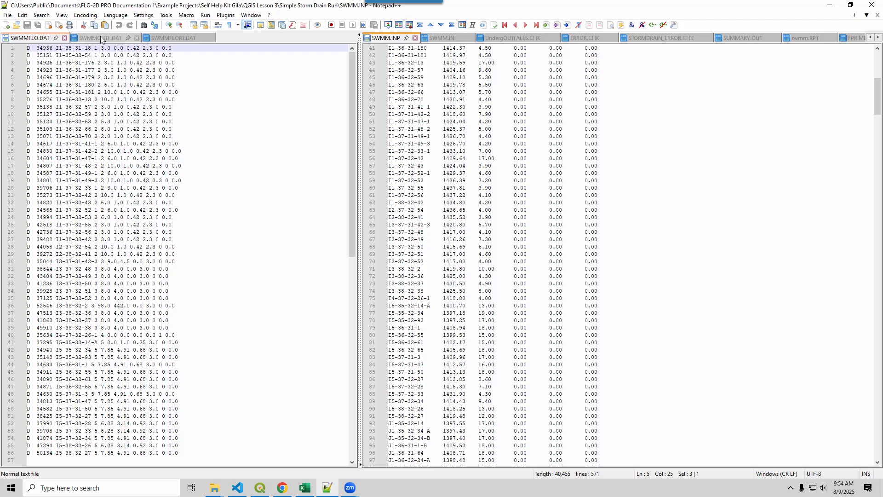
left_click(99, 39)
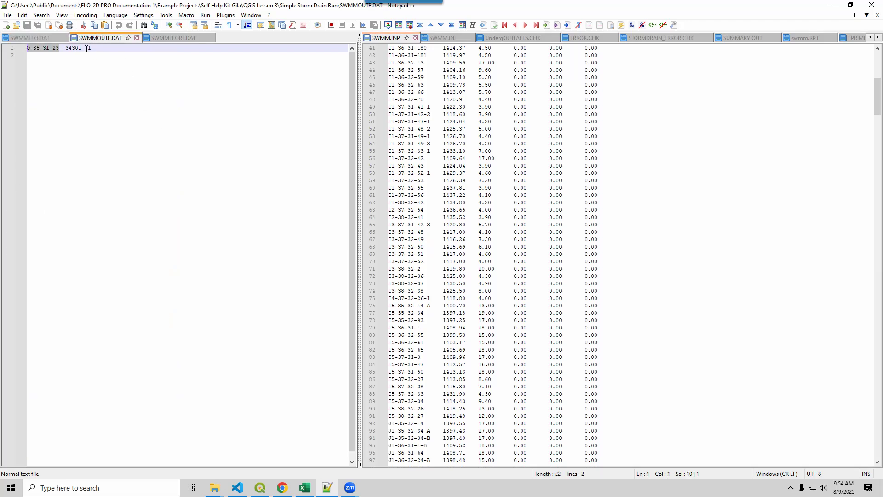
left_click_drag(87, 49, 95, 49)
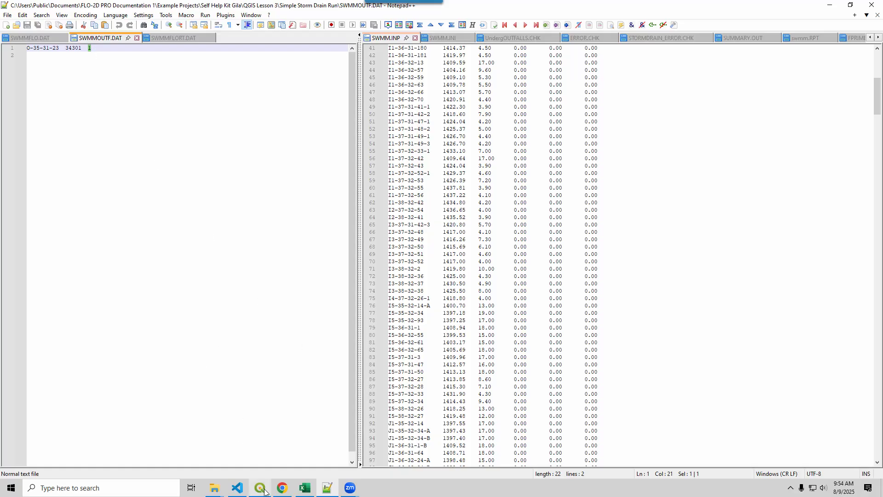
mouse_move(265, 493)
left_click_drag(58, 47, 27, 48)
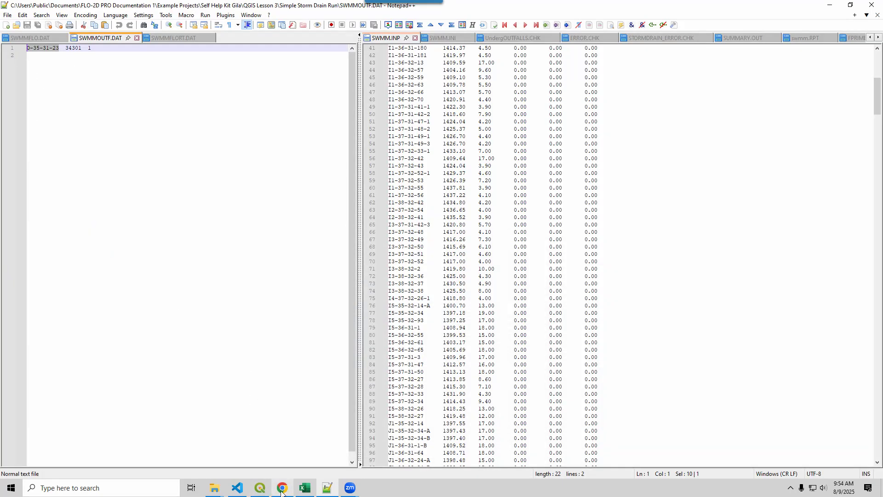
Switch to QGIS, find storm drain object O-35-31-23 by name and review its outfall properties, closing them when done.
left_click(260, 489)
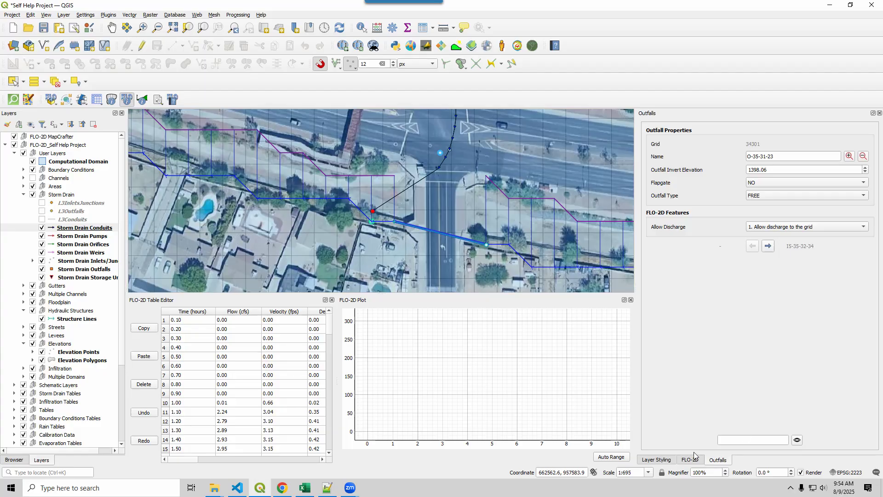
left_click(879, 113)
left_click_drag(736, 276, 685, 274)
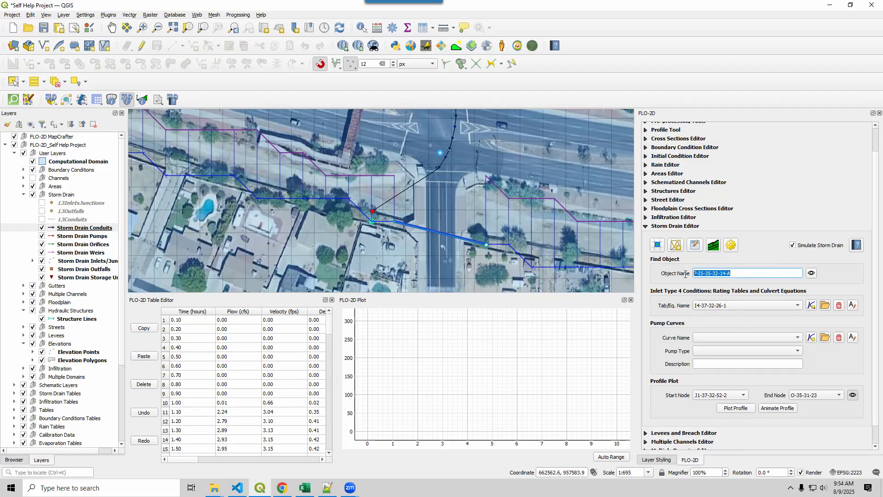
type("O-35-31-23")
left_click(812, 272)
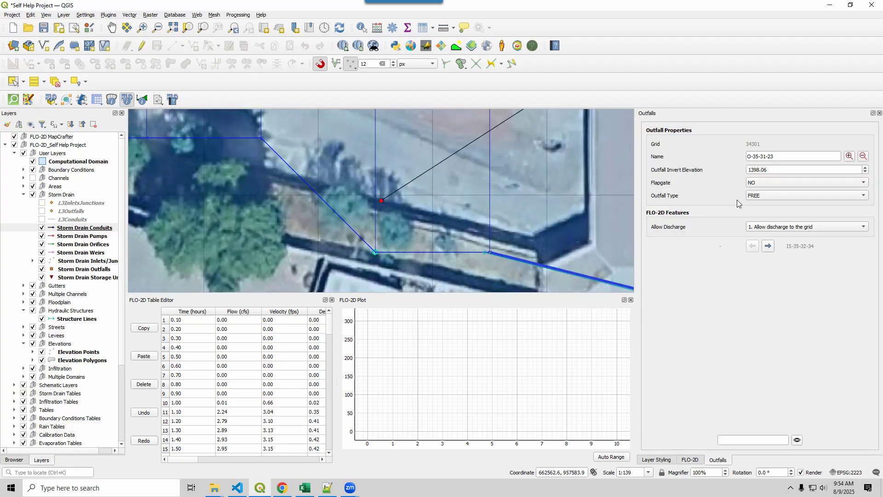
left_click(879, 113)
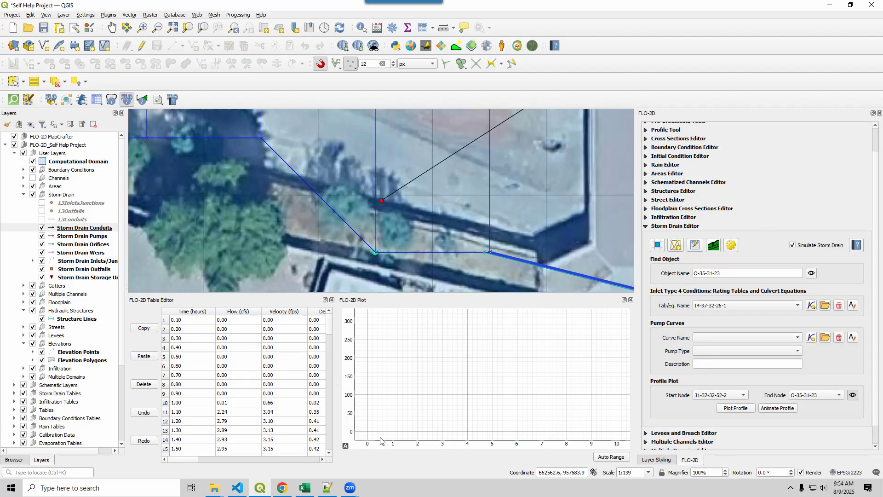
Select checklist item 18.6 in Excel, return to QGIS and display the rating table for inlet I4-37-32-26-1.
left_click(305, 488)
left_click(135, 330)
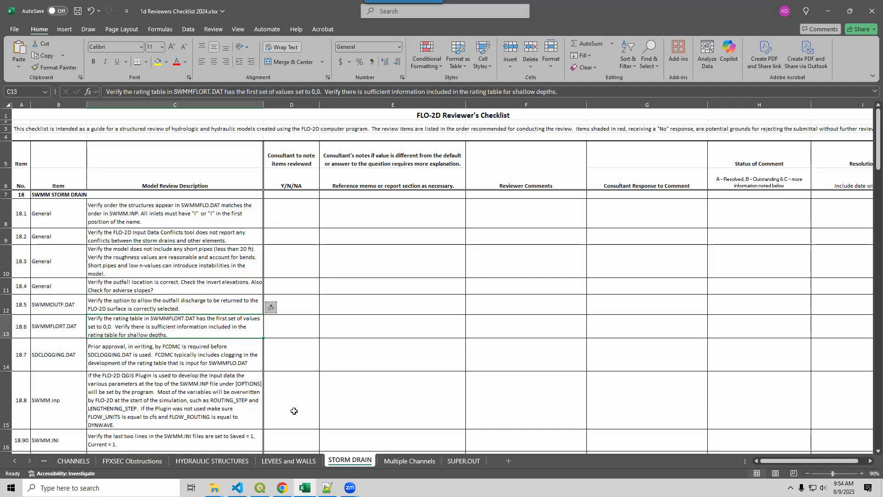
left_click(260, 488)
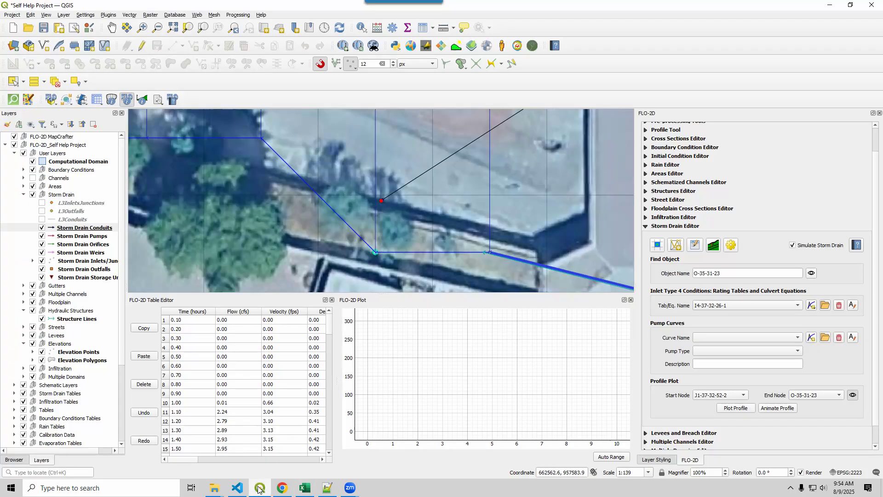
left_click(723, 306)
left_click(723, 304)
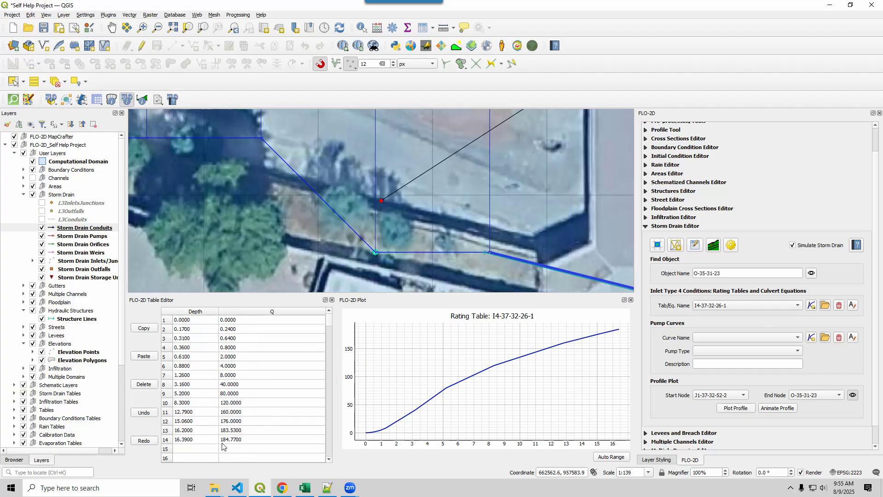
Switch to Excel and read checklist items 18.7 on SDCLOGGING.DAT and 18.8 on SWMM.inp.
left_click(305, 488)
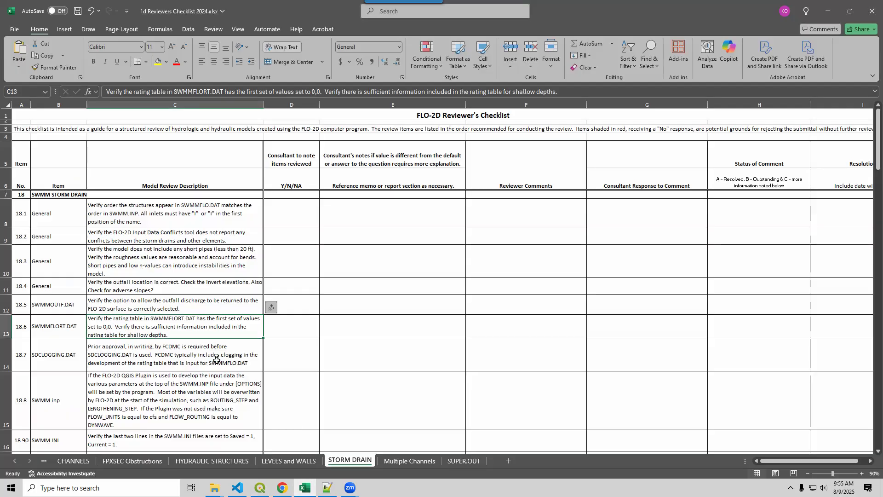
left_click(115, 359)
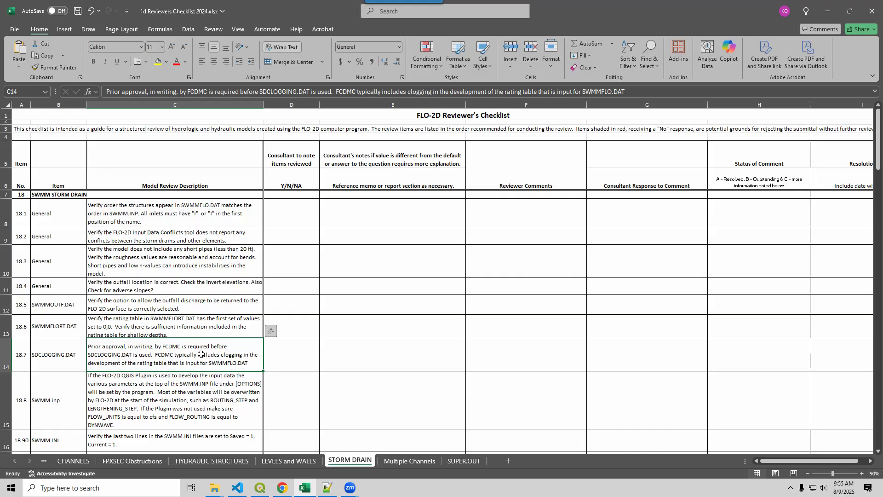
left_click(189, 385)
scroll(189, 386, "down", 5)
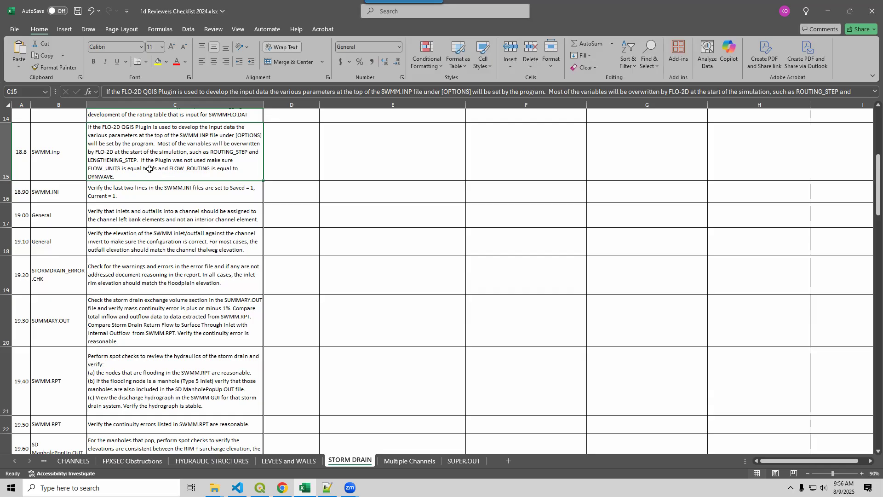
Switch to Notepad++ and check the FLOW_UNITS entry in the [OPTIONS] section at the start of SWMM.INP.
left_click(328, 488)
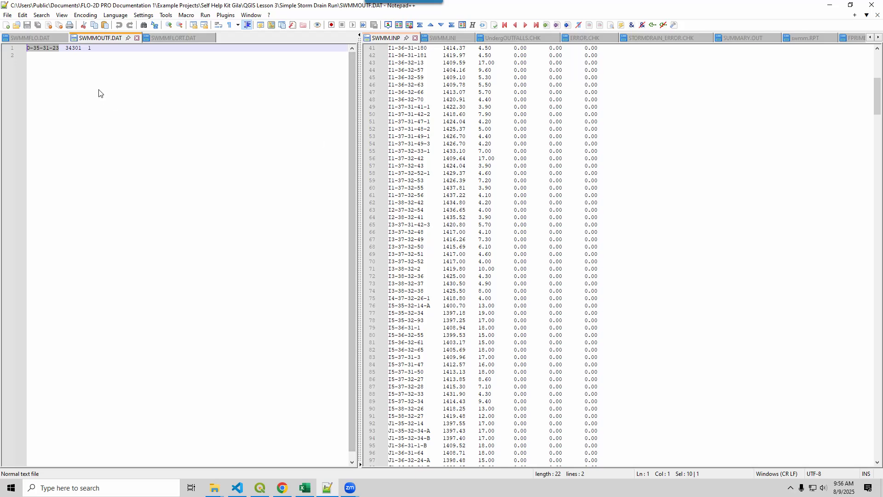
left_click(497, 144)
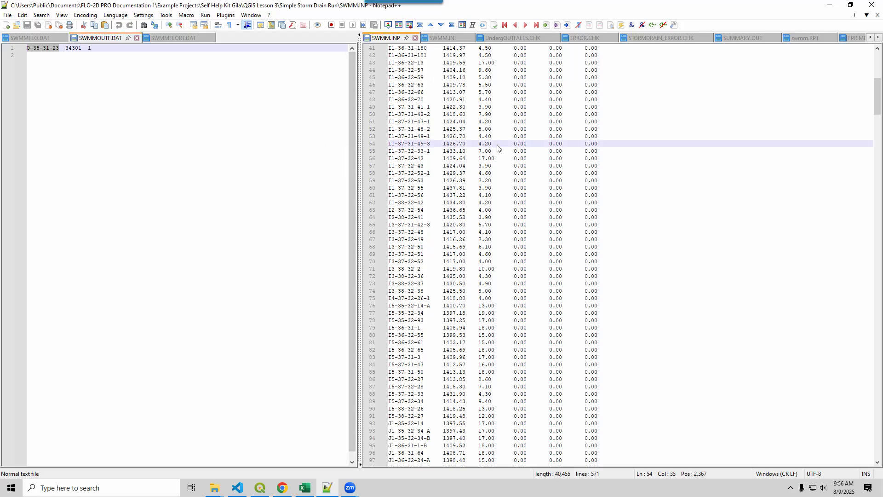
key("ctrl+Home")
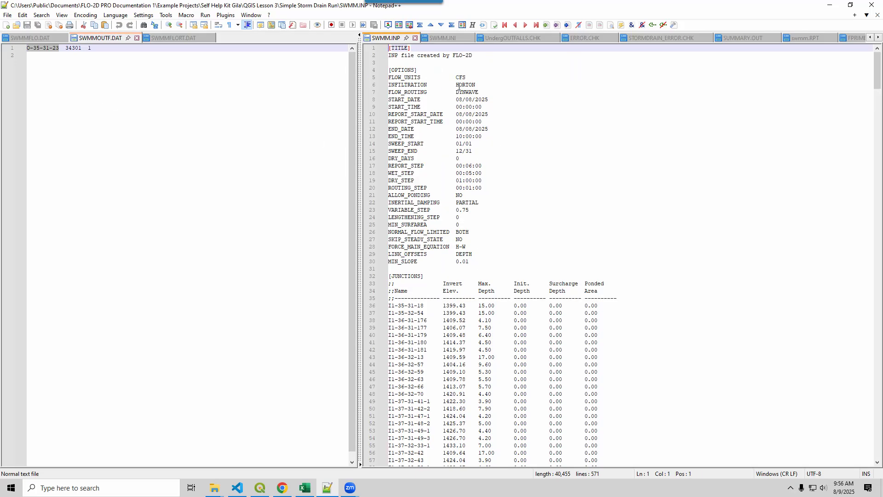
left_click_drag(456, 77, 472, 78)
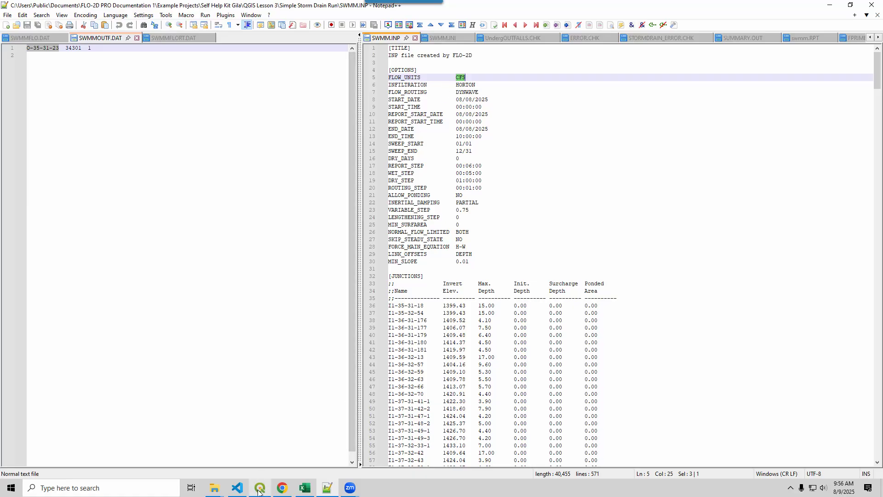
Select checklist item 18.90 on SWMM.INI in Excel, then bring up the storm drain run folder in File Explorer.
left_click(303, 488)
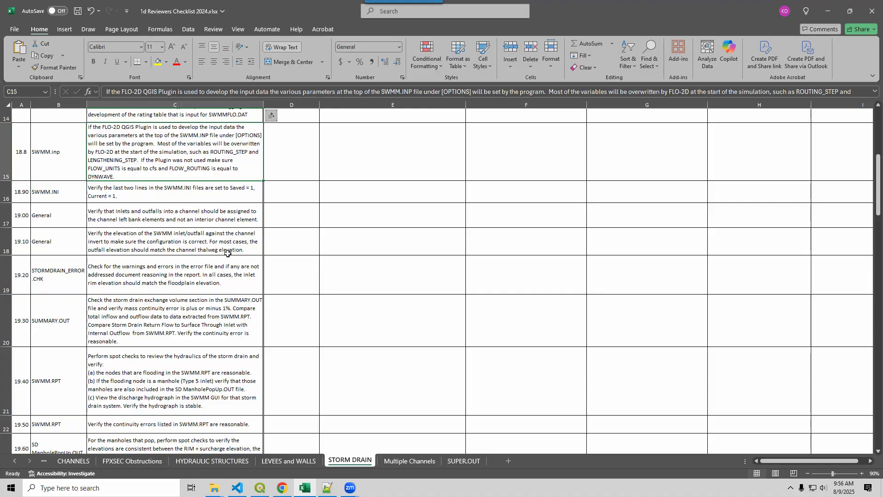
left_click(158, 195)
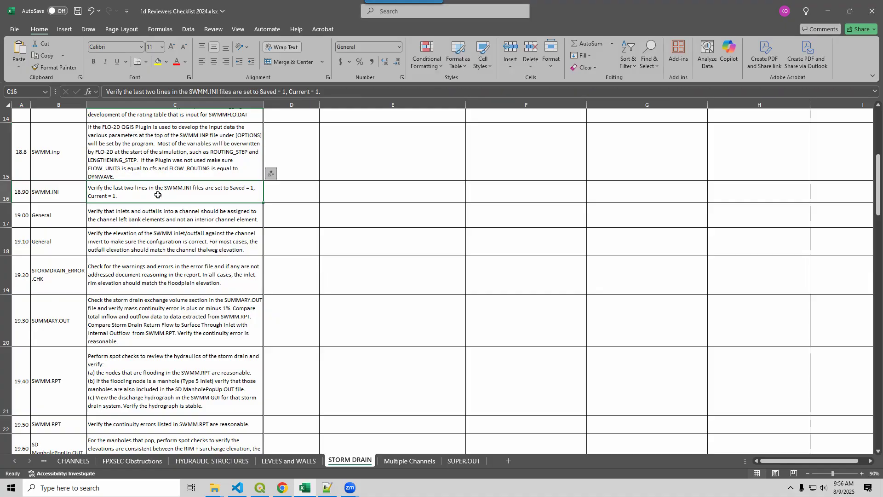
left_click(215, 488)
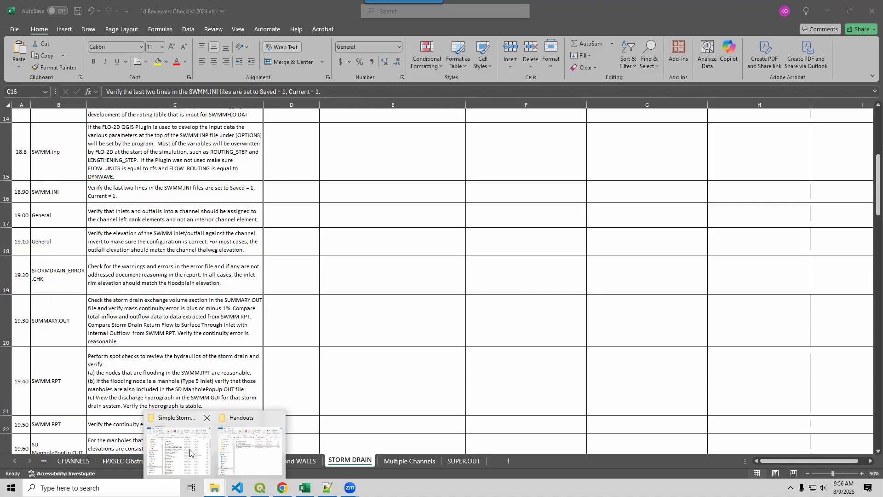
left_click(190, 453)
Switch to Notepad++, show SWMM.INI and check its contents, highlighting the Saved and Current lines.
left_click(327, 487)
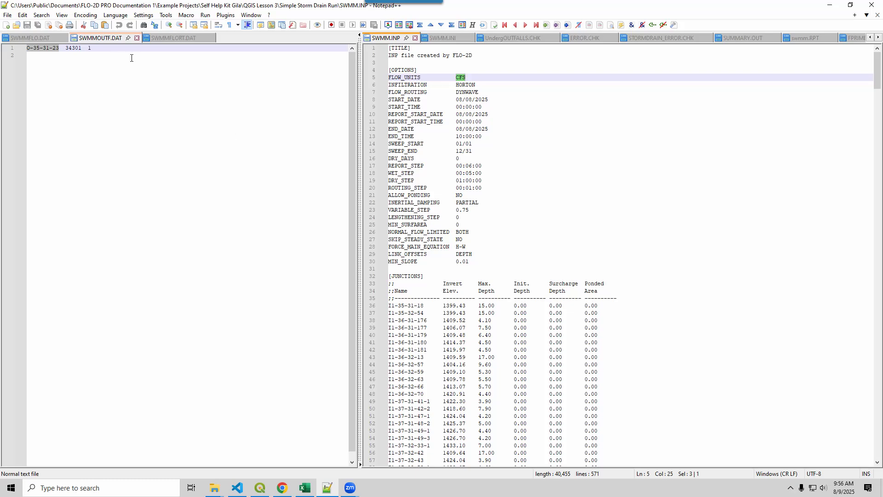
left_click(440, 38)
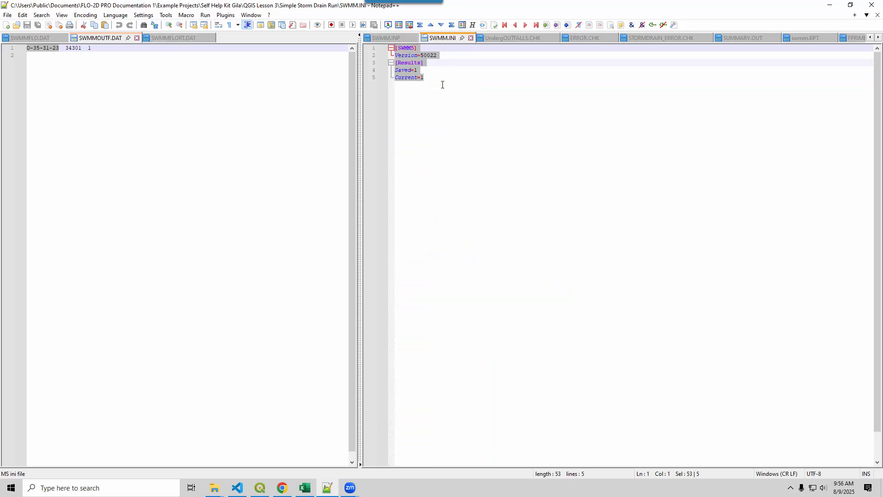
left_click_drag(442, 85, 395, 72)
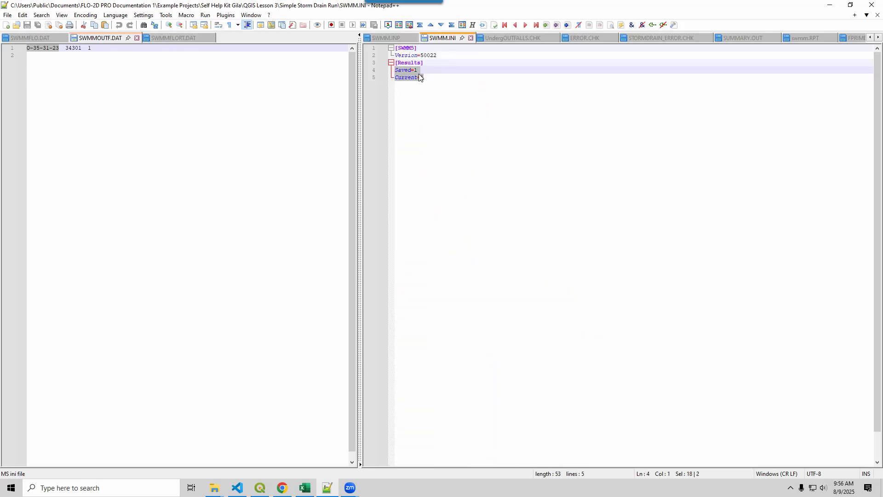
left_click(437, 78)
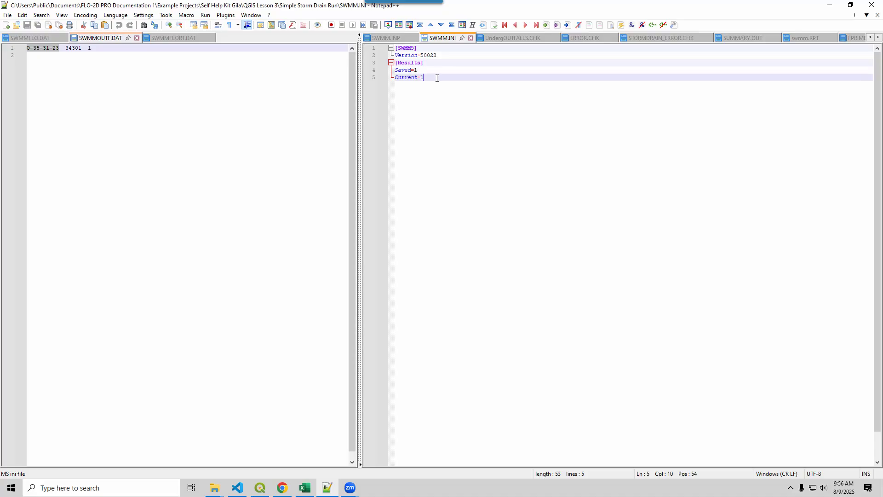
left_click_drag(437, 78, 394, 48)
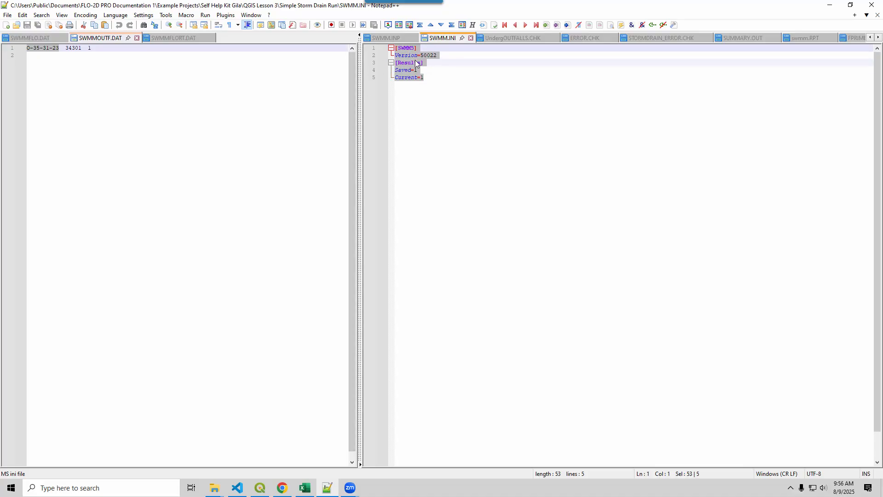
left_click(436, 79)
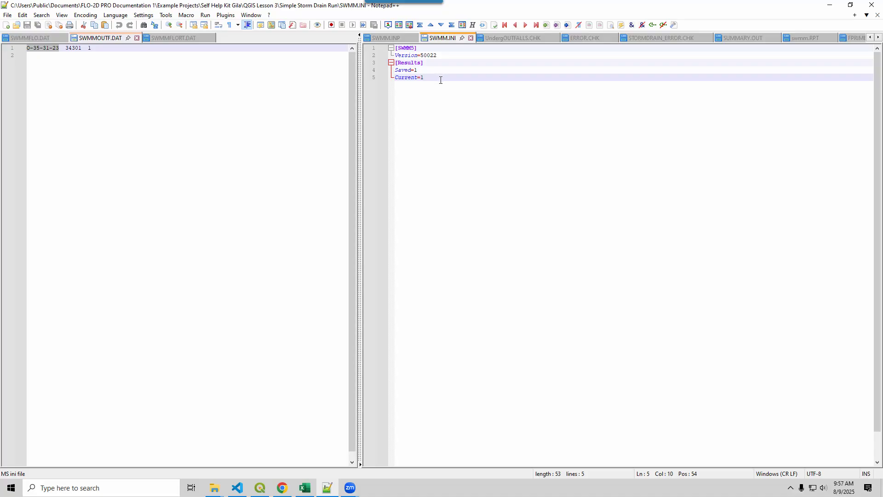
left_click_drag(439, 78, 382, 46)
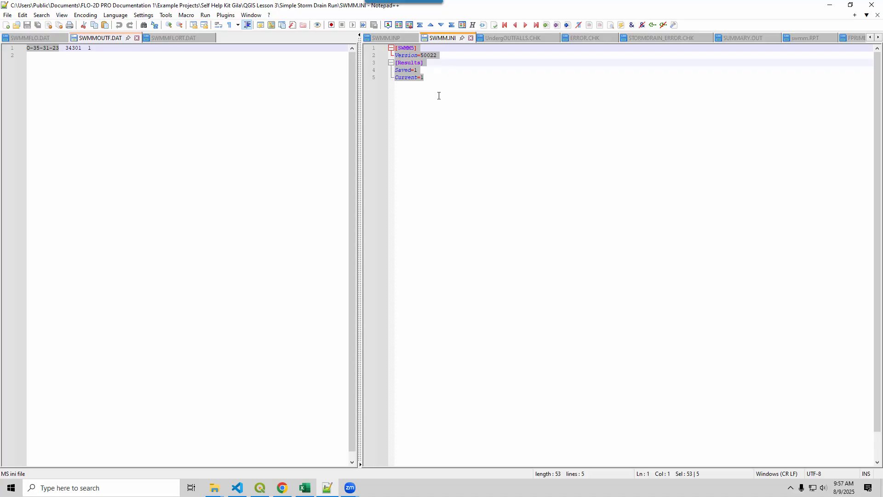
left_click(491, 214)
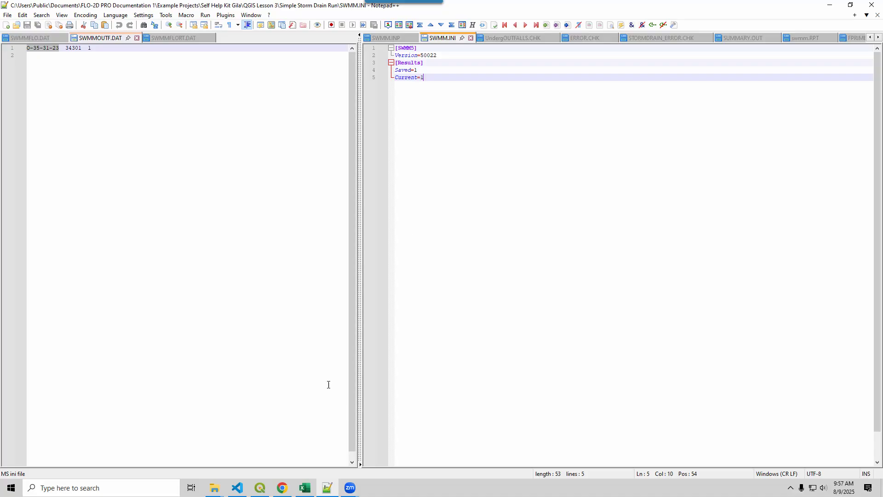
Switch to Excel and read checklist item 19.00 on assigning inlets and outfalls to channel left bank elements.
mouse_move(261, 491)
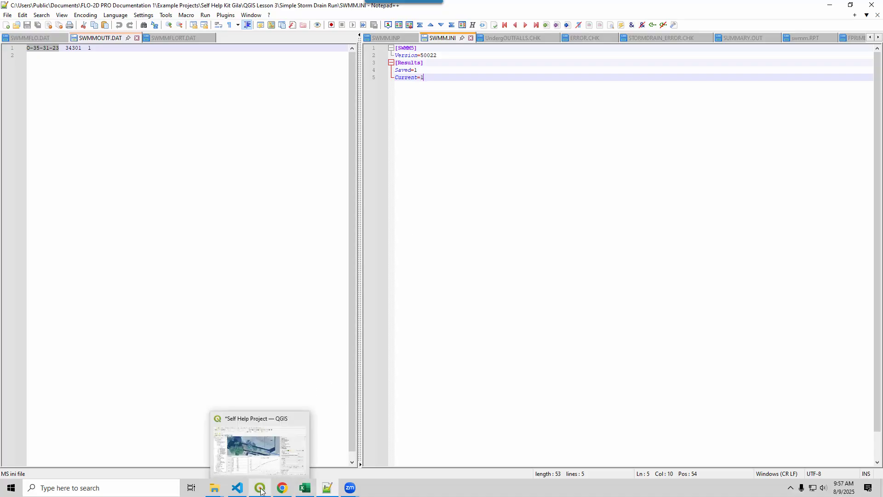
left_click(305, 488)
left_click(130, 221)
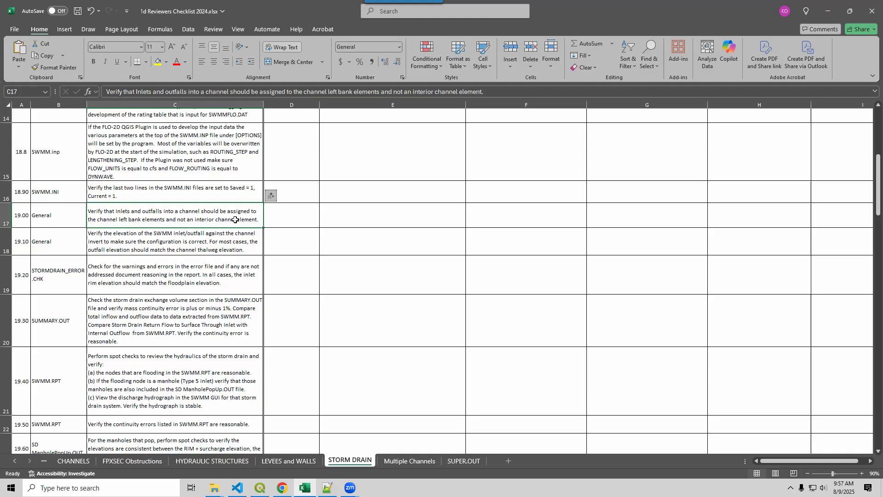
Inspect the outfall's position against the channel bank lines on the QGIS map, and return to the checklist in Excel.
left_click(260, 487)
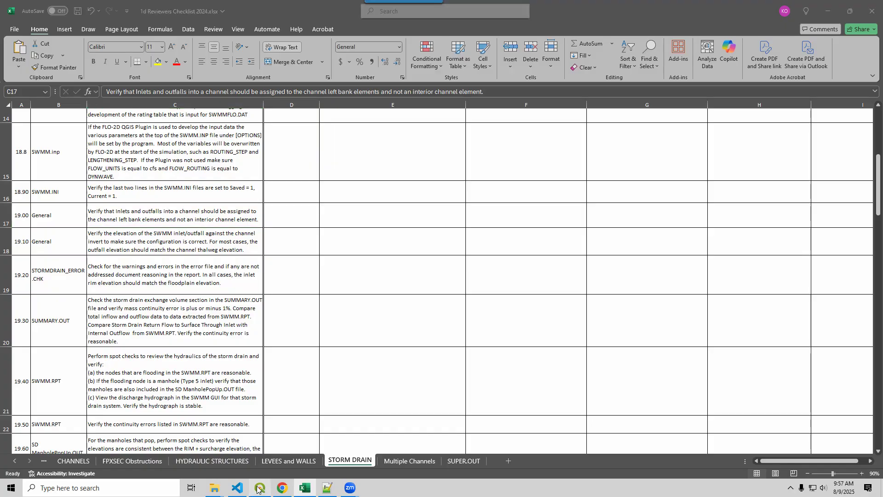
scroll(336, 230, "down", 2)
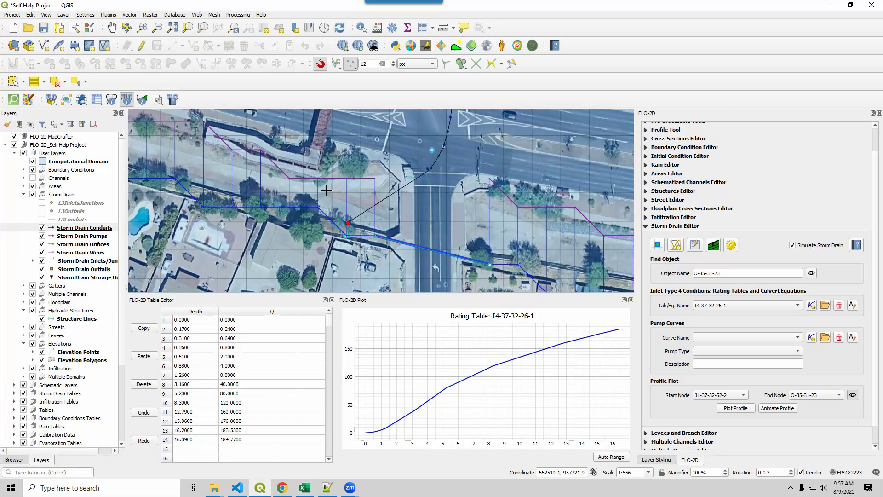
left_click_drag(348, 203, 424, 233)
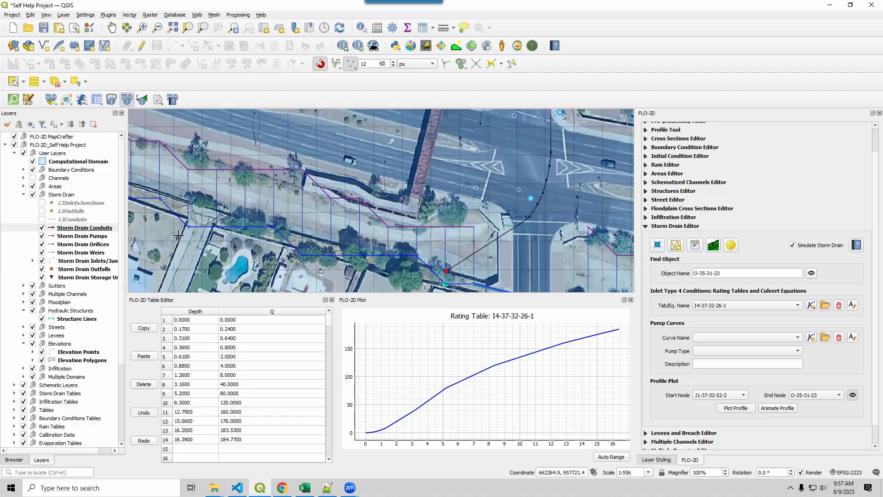
left_click_drag(176, 235, 452, 276)
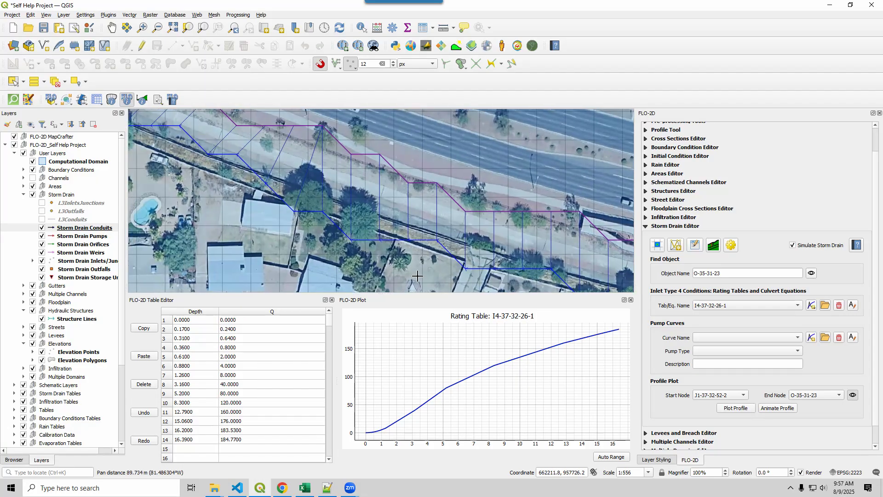
scroll(392, 265, "down", 1)
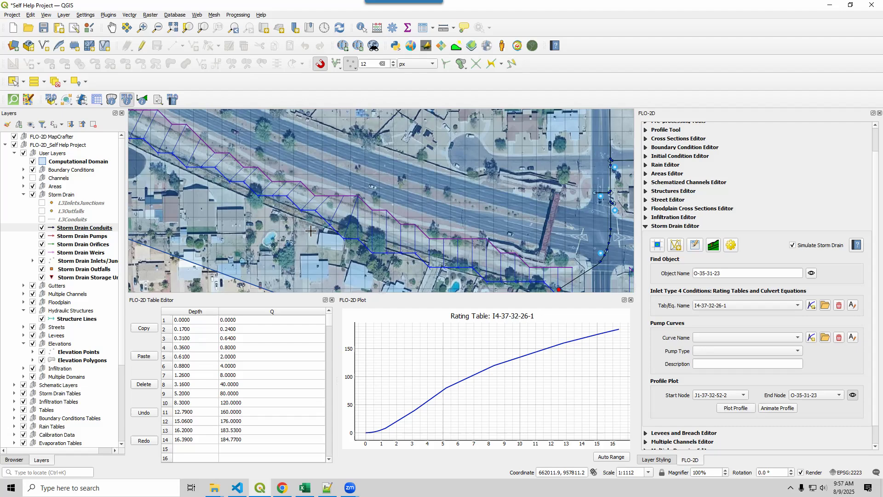
left_click_drag(498, 245, 411, 190)
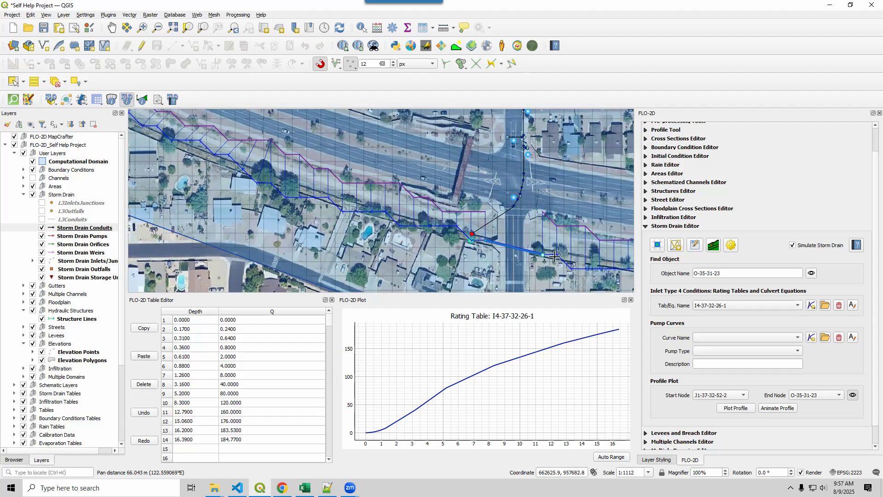
left_click_drag(385, 230, 280, 207)
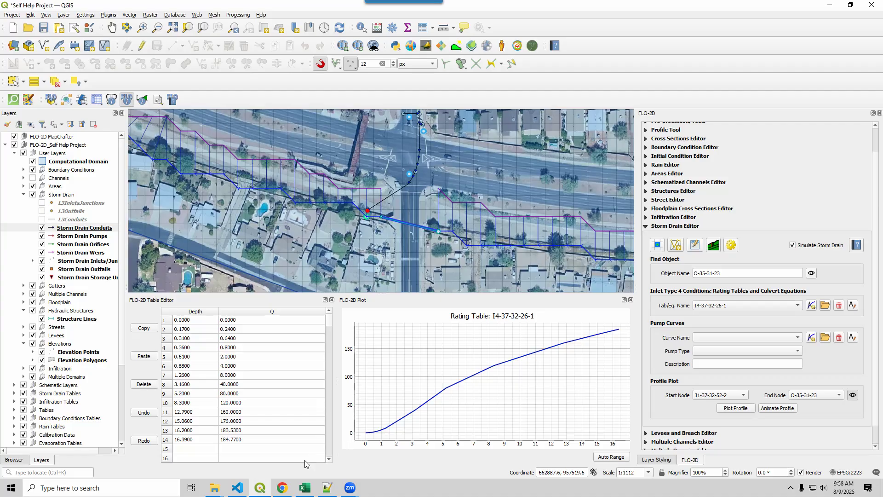
left_click(305, 487)
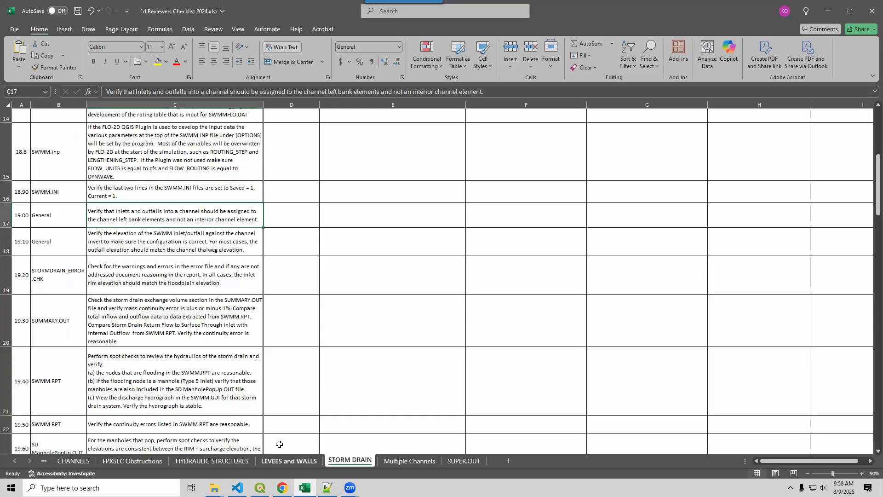
Select checklist item 19.10 in Excel, then switch to QGIS and check the station elevations of the channel cross section at the outfall.
left_click(120, 242)
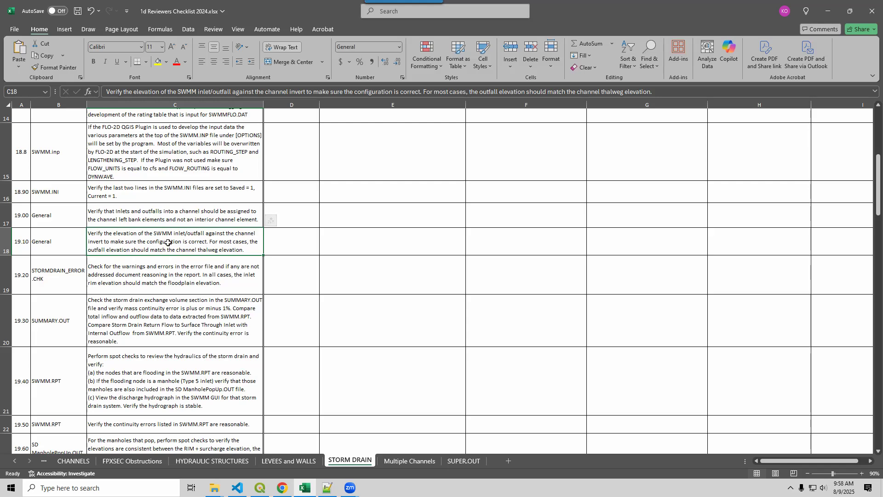
left_click(259, 487)
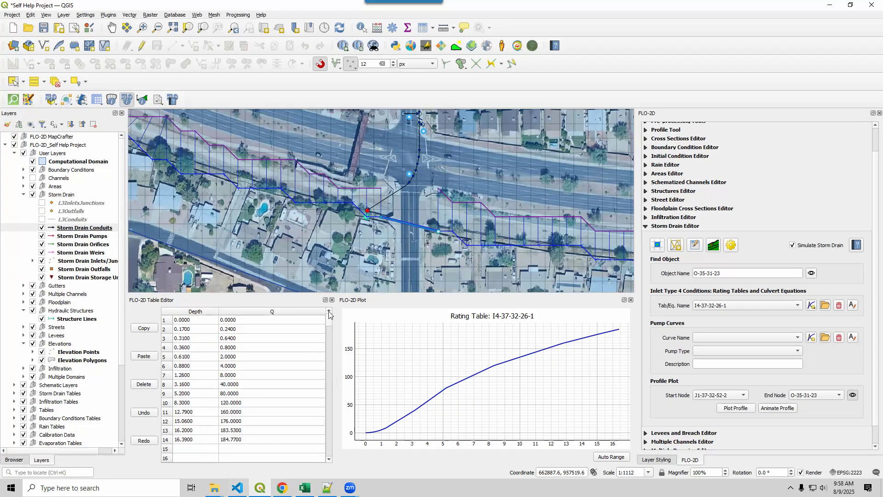
left_click(368, 205)
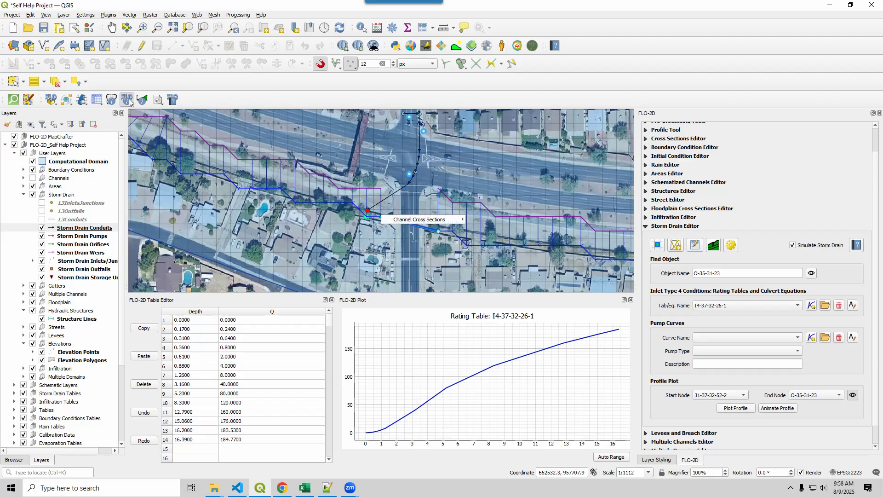
left_click(126, 99)
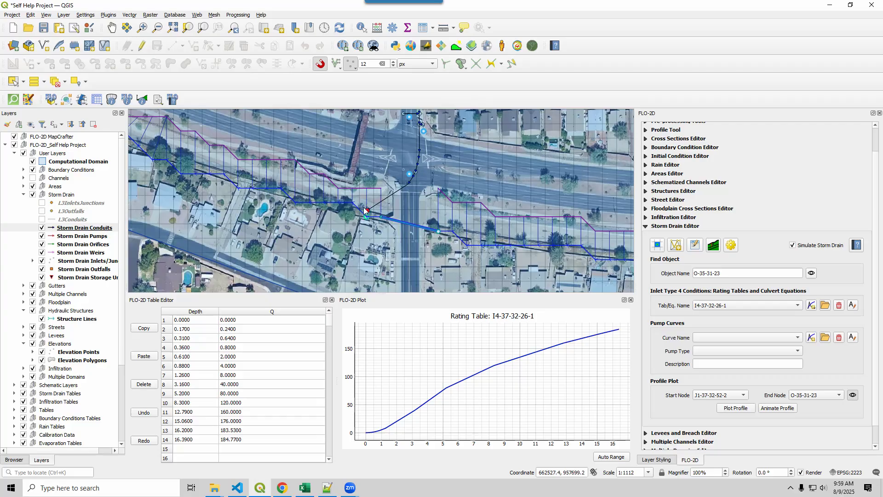
left_click(127, 99)
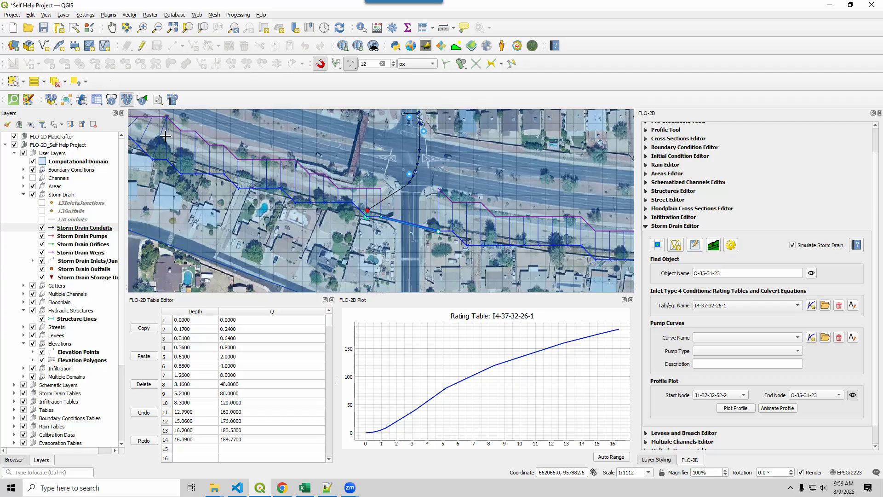
left_click(368, 208)
mouse_move(405, 218)
left_click(484, 225)
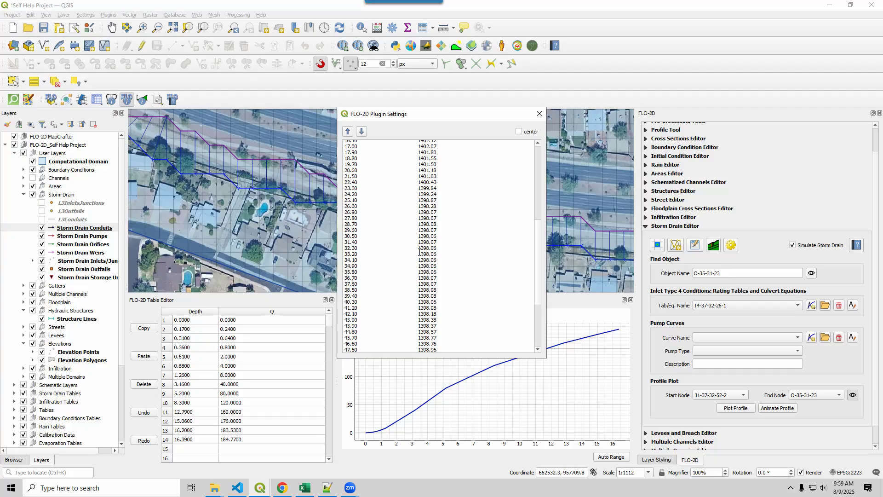
left_click_drag(419, 253, 432, 253)
left_click(540, 114)
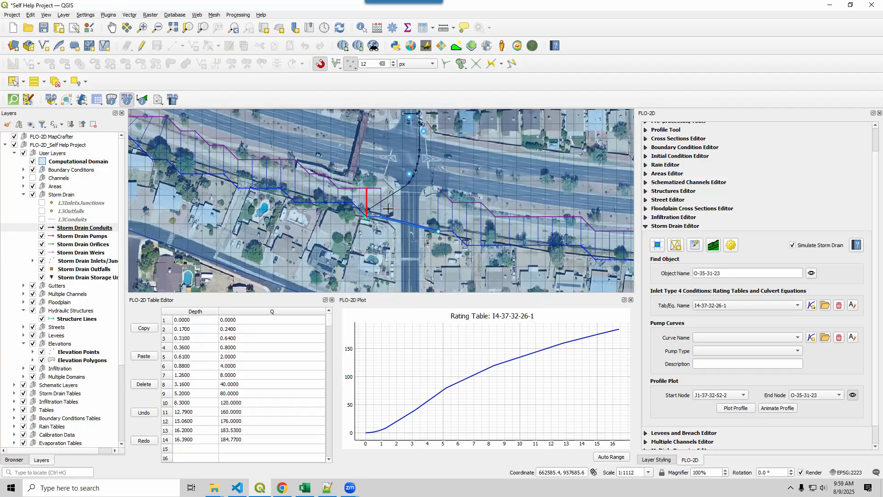
Try to show the attributes of storm drain outfall O-35-31-23 by identifying it on the map.
left_click(366, 210)
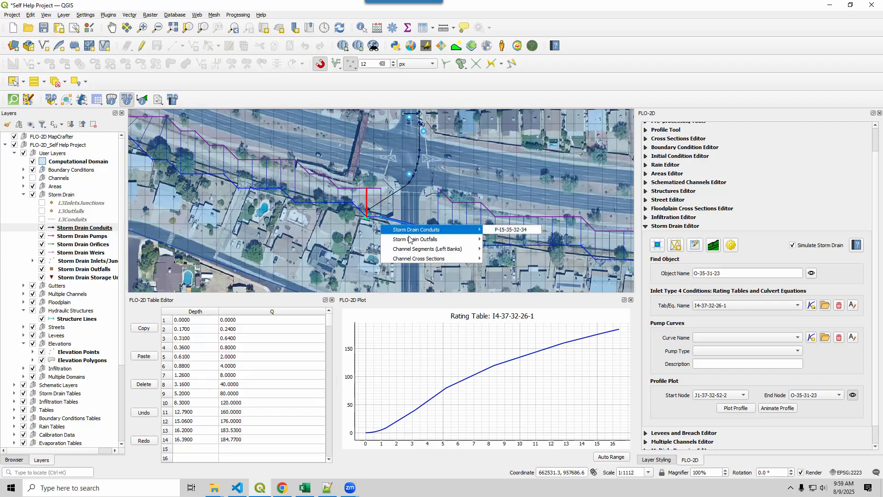
mouse_move(416, 240)
mouse_move(499, 243)
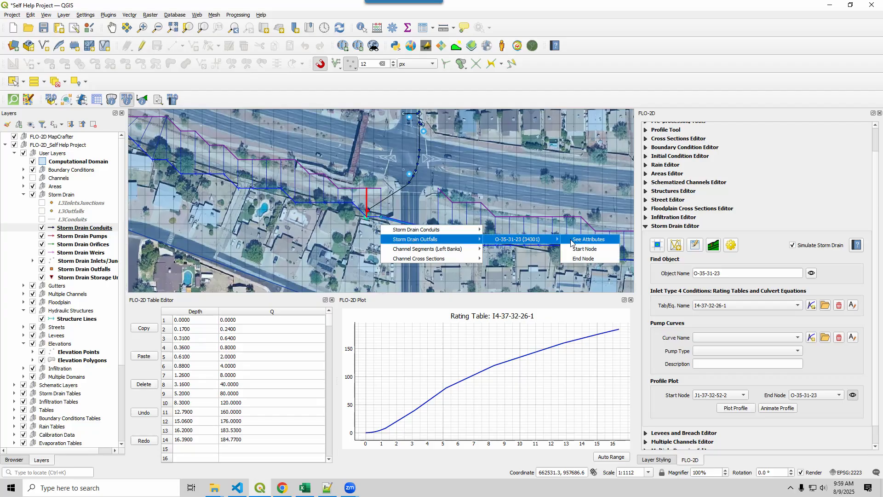
left_click(572, 243)
left_click(619, 116)
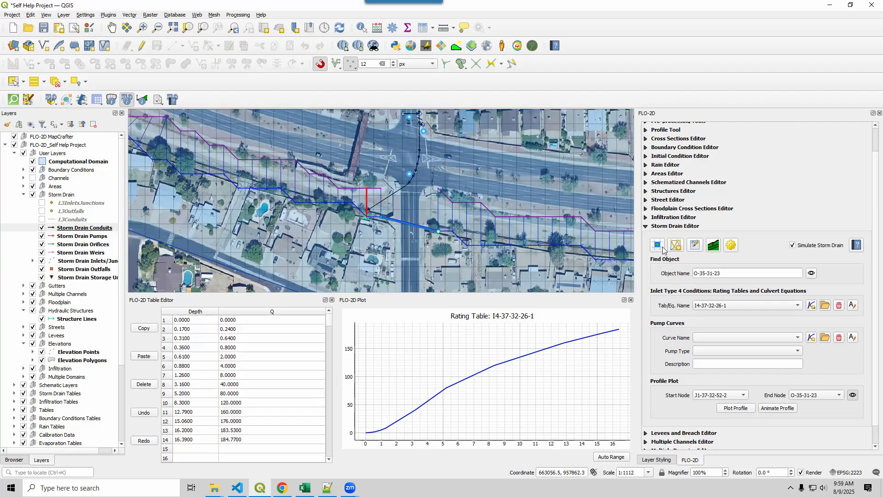
left_click(367, 212)
mouse_move(414, 239)
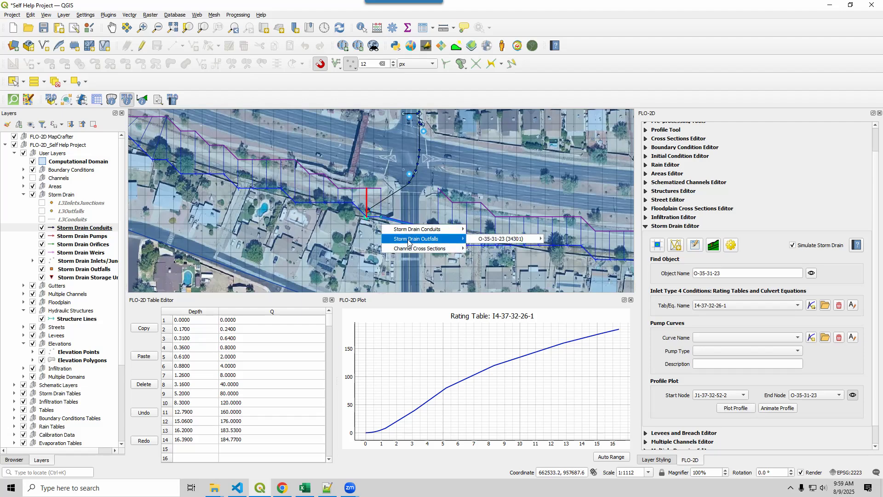
mouse_move(526, 242)
left_click(554, 239)
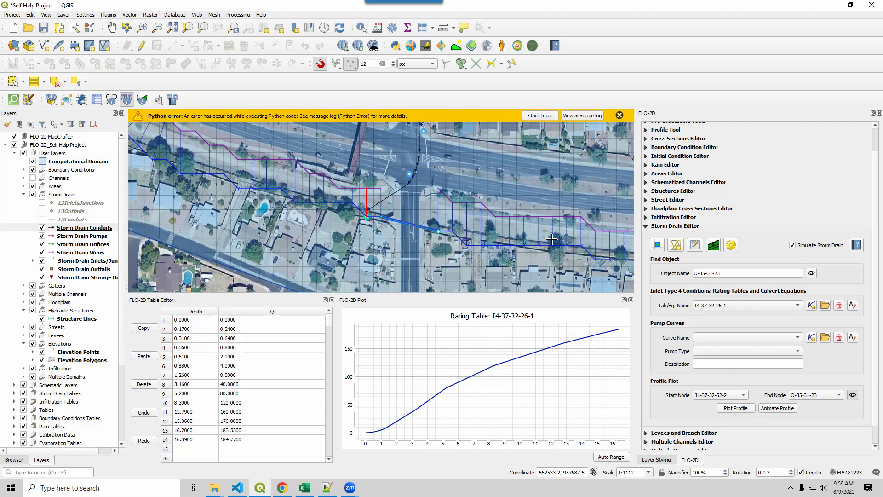
left_click(619, 115)
Find object O-35-31-23 with the Storm Drain Editor and check its outfall invert elevation.
left_click(726, 273)
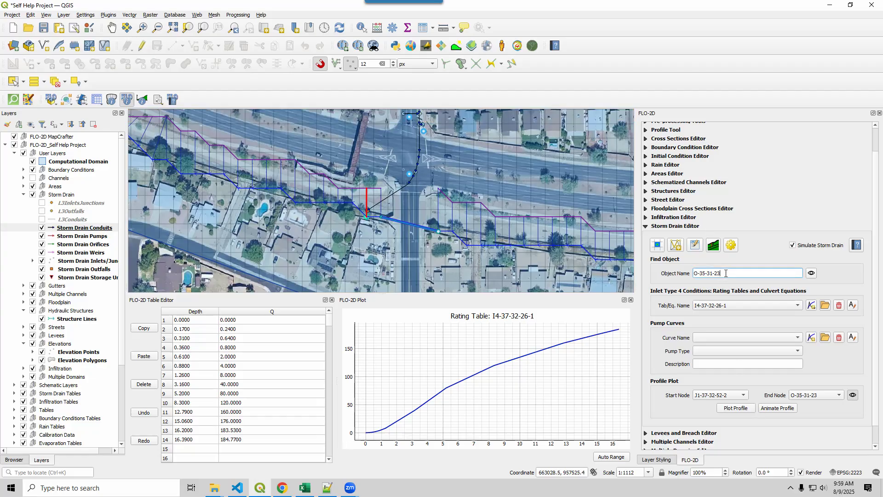
left_click(812, 272)
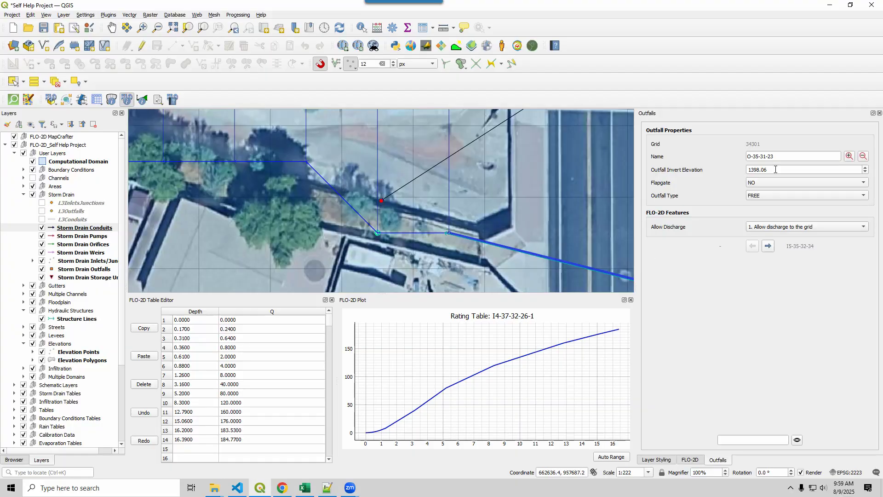
left_click_drag(774, 170, 748, 170)
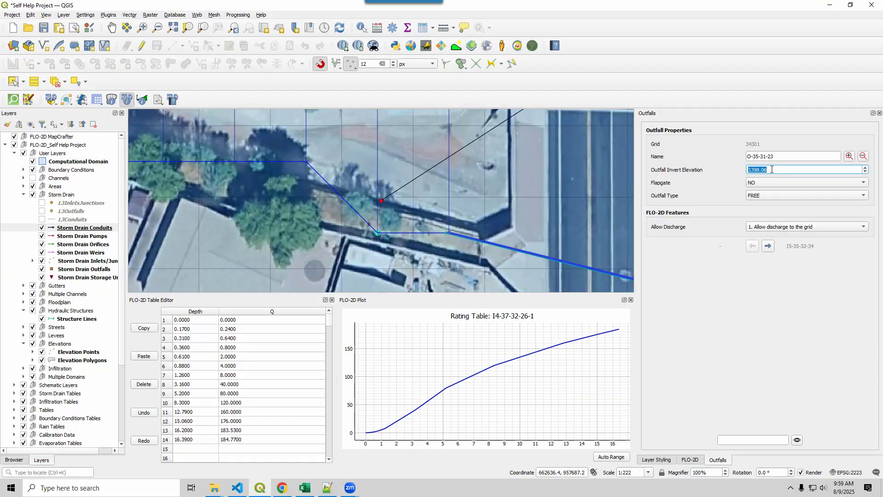
Switch to Notepad++ and show UndergOUTFALLS.CHK, comparing the outfall's floodplain elevation with its invert elevation.
left_click(328, 487)
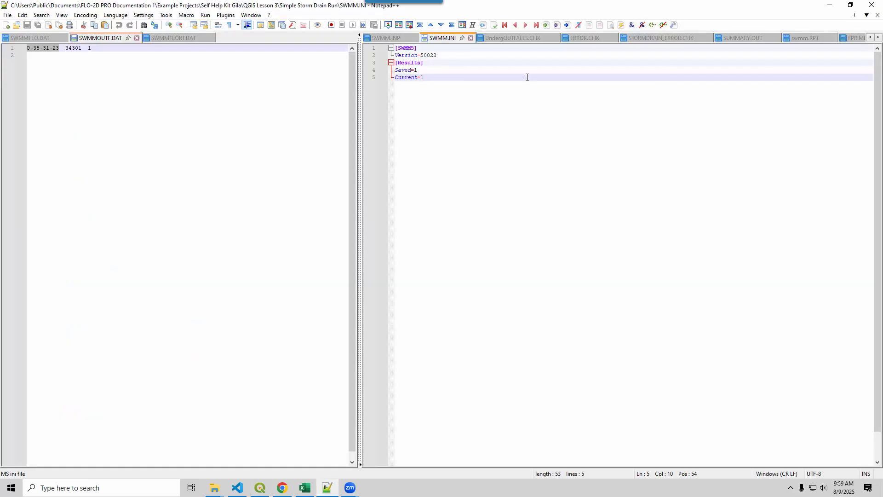
left_click(509, 37)
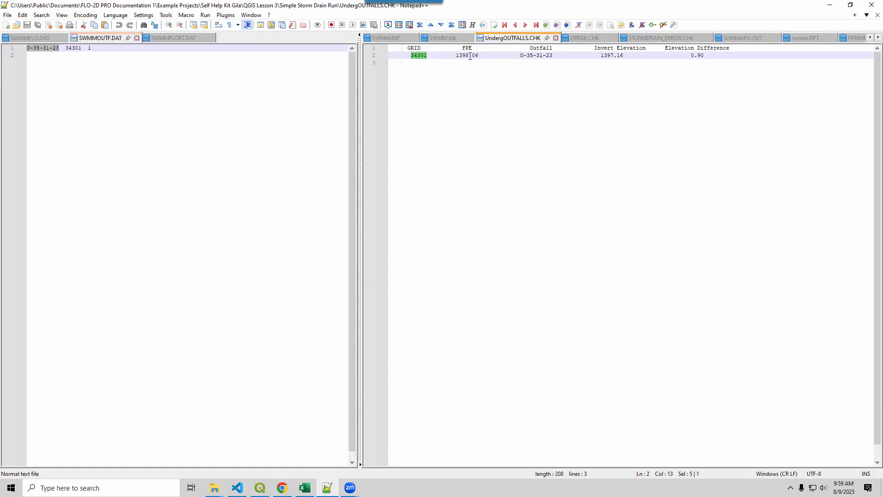
left_click_drag(456, 55, 479, 55)
left_click_drag(601, 55, 622, 60)
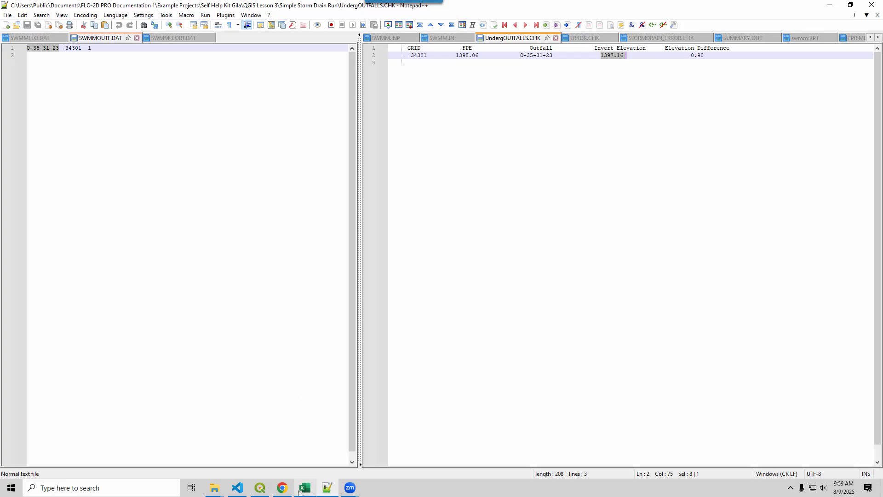
Switch to QGIS and examine the outfall's surroundings and the channel alignment on the aerial map.
left_click(260, 488)
scroll(418, 210, "down", 1)
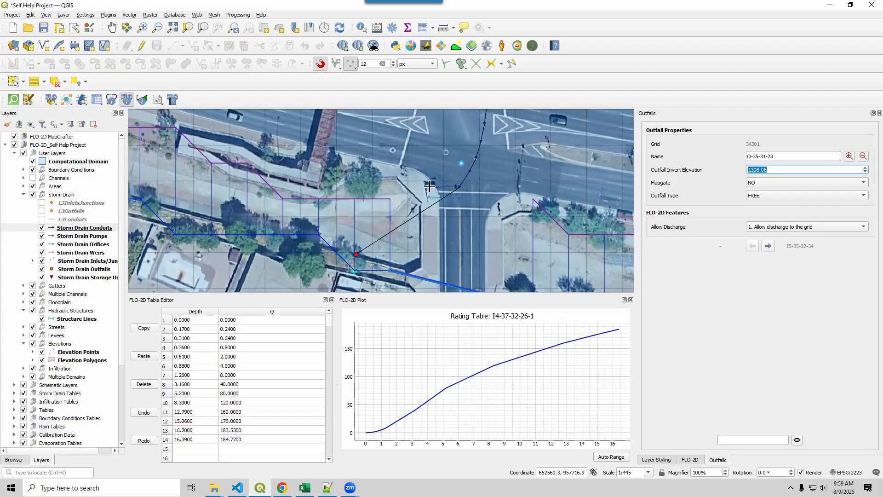
scroll(405, 198, "up", 2)
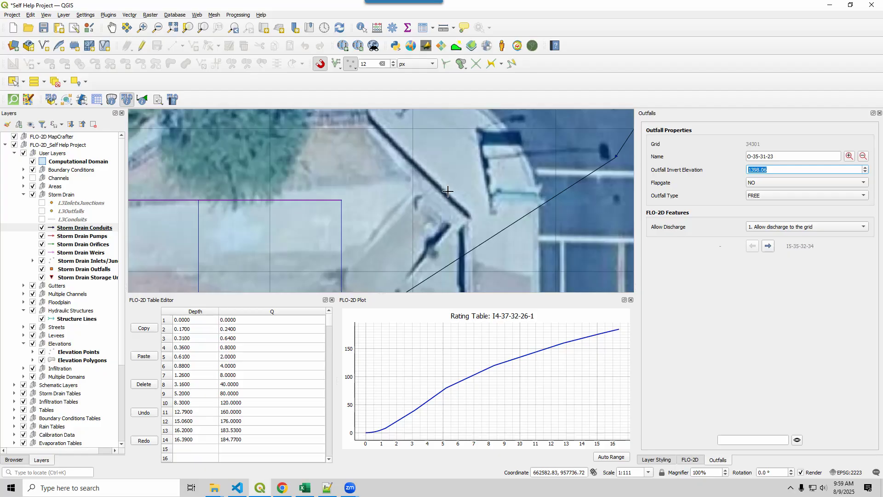
scroll(400, 239, "down", 2)
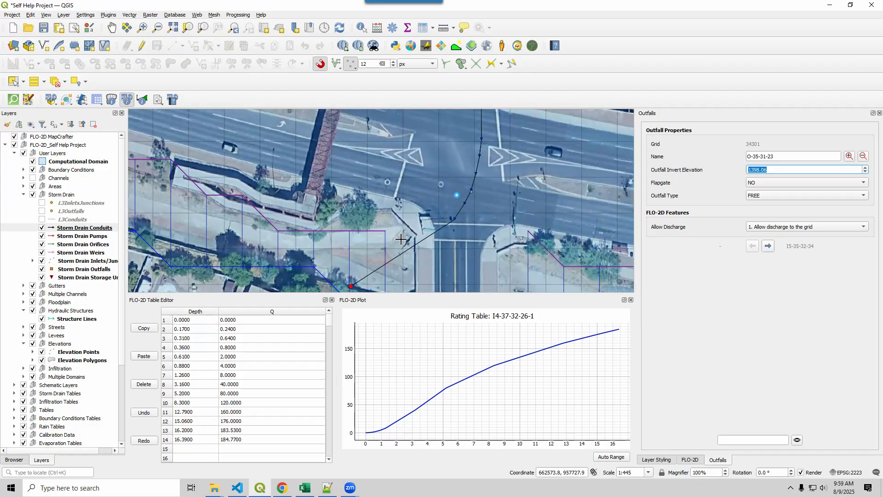
scroll(400, 239, "down", 2)
left_click_drag(400, 239, 548, 310)
left_click_drag(276, 143, 542, 316)
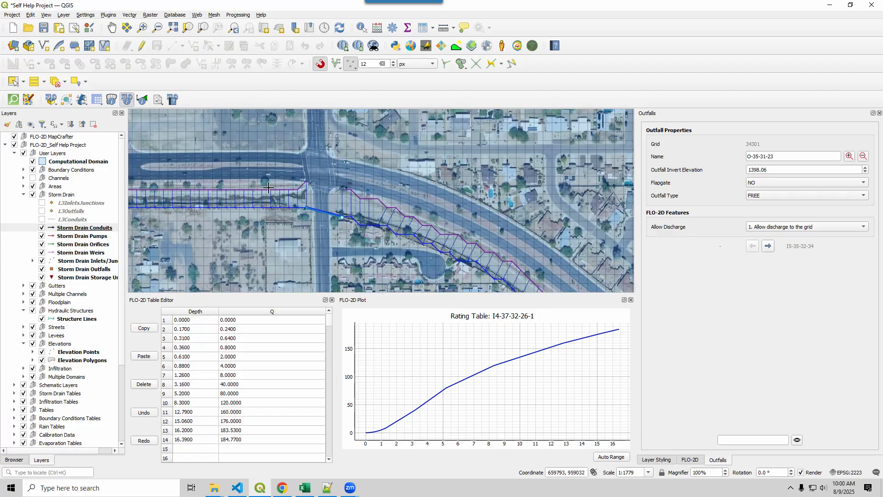
scroll(286, 184, "down", 2)
left_click_drag(510, 261, 380, 175)
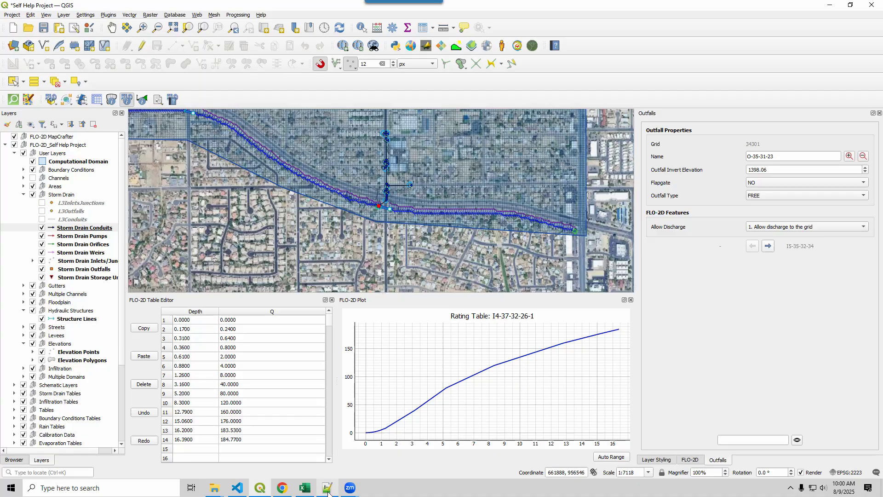
Select checklist item 19.20 in Excel, then switch to Notepad++ and highlight the interior channel element note in ERROR.CHK.
left_click(305, 488)
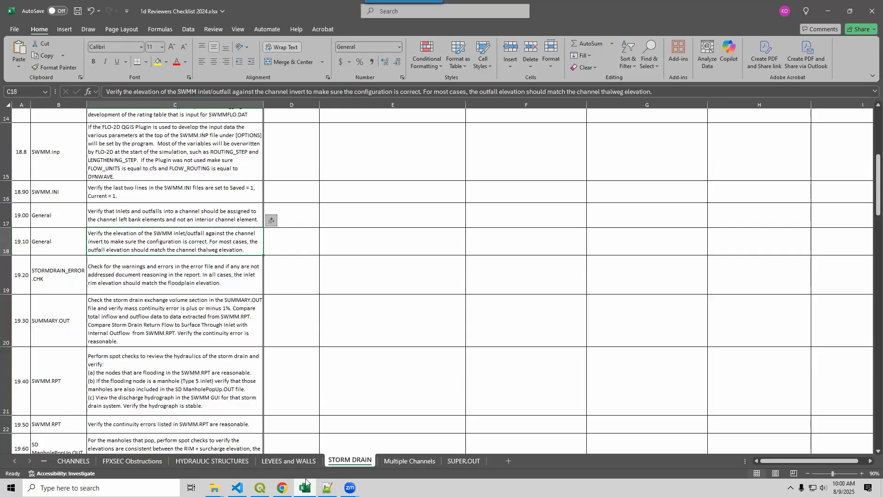
left_click(150, 270)
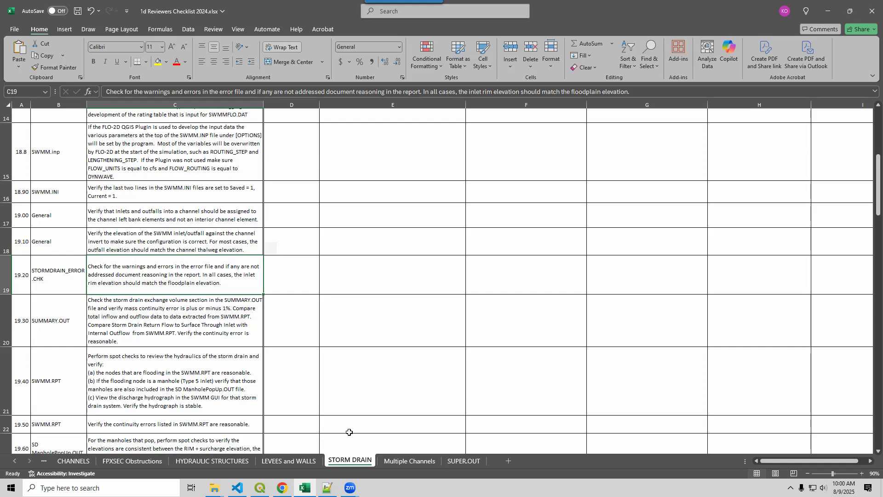
left_click(329, 486)
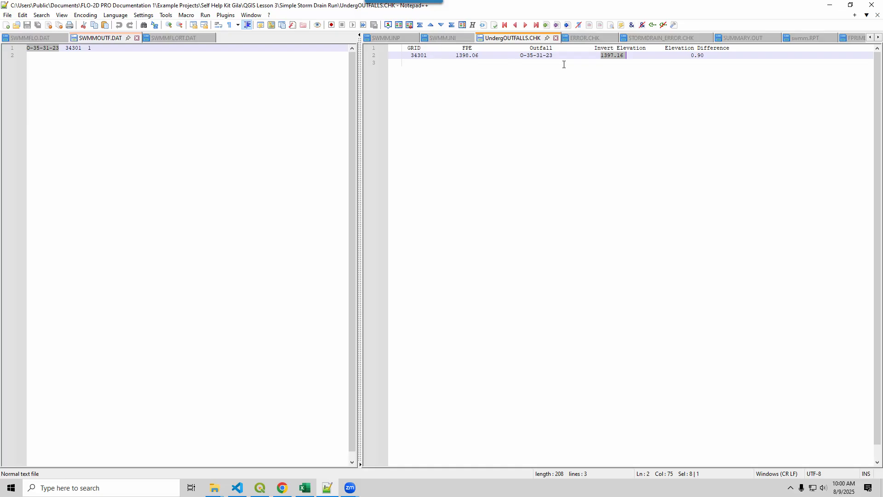
left_click(585, 39)
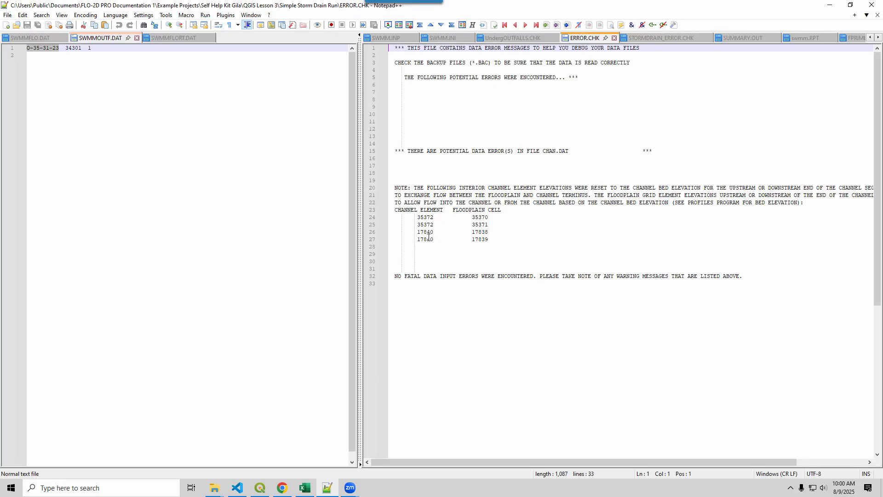
left_click_drag(499, 240, 390, 188)
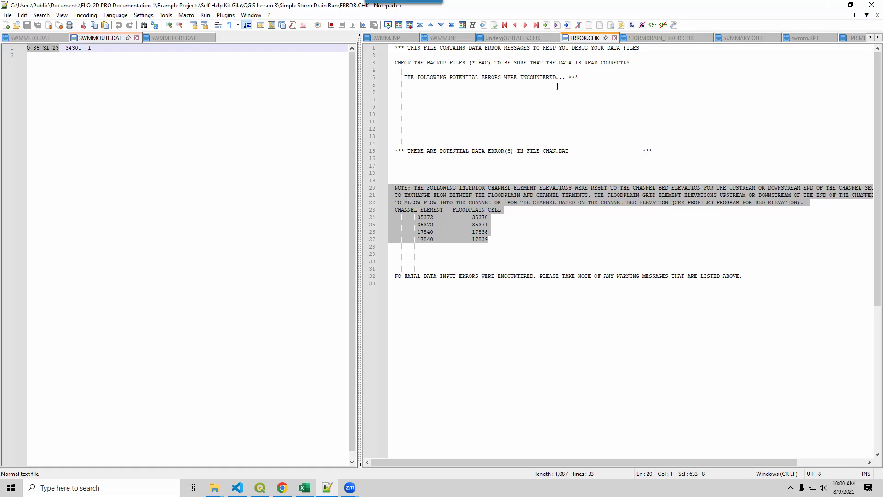
Copy inlet name I1-35-31-18 from STORMDRAIN_ERROR.CHK, then switch to QGIS and find that inlet with the Storm Drain Editor.
left_click(656, 38)
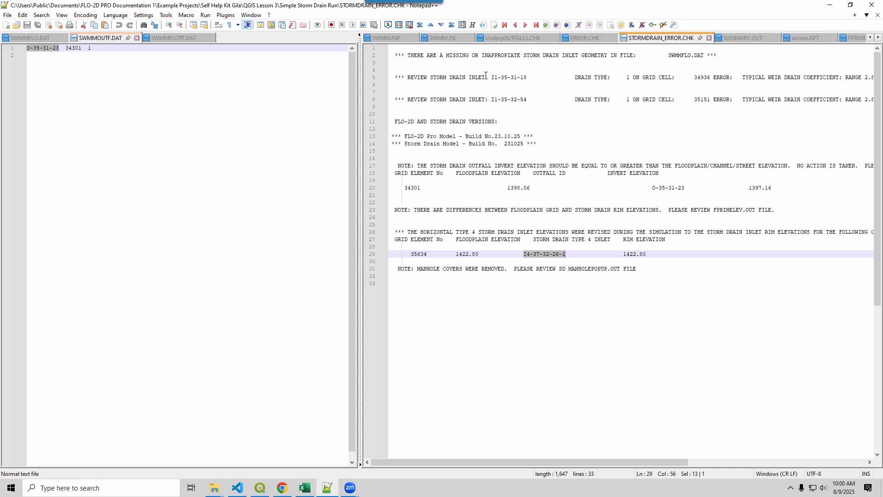
left_click_drag(491, 78, 527, 79)
key("ctrl+c")
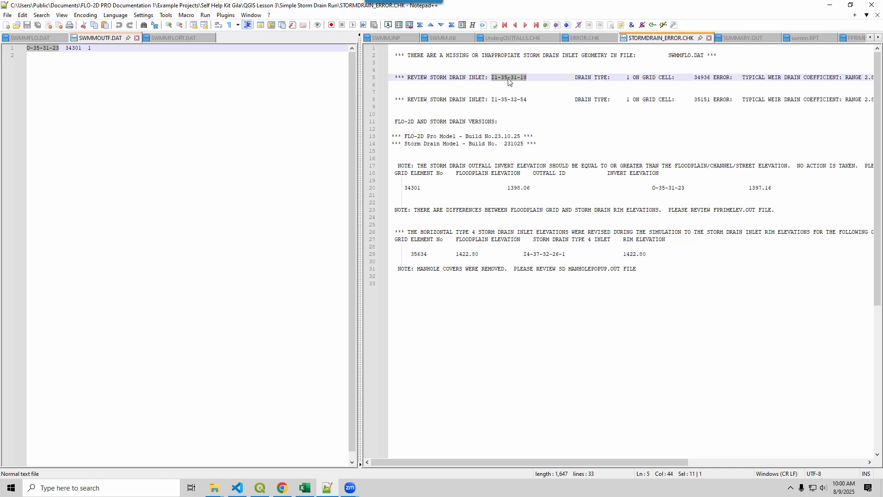
left_click(260, 488)
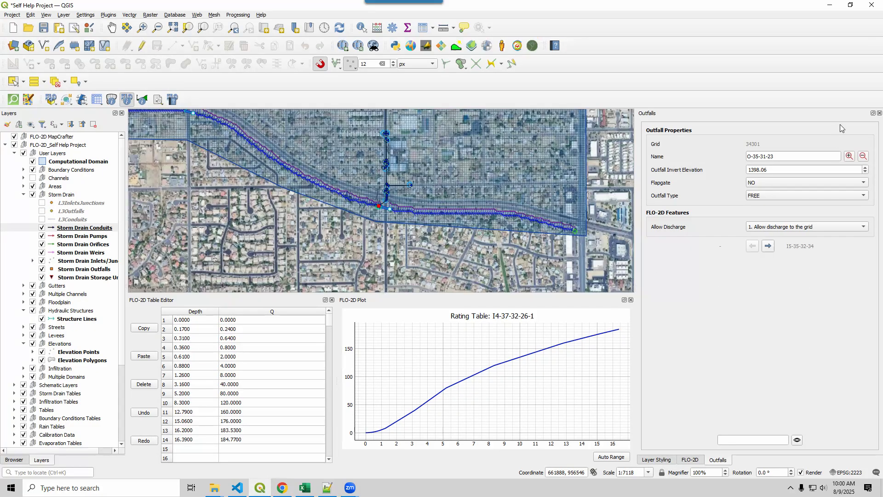
left_click(879, 113)
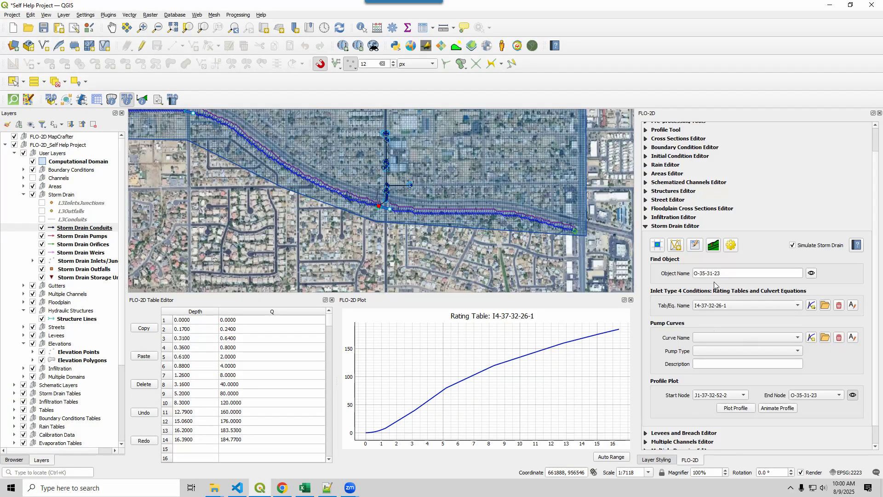
left_click_drag(724, 274, 676, 267)
key("ctrl+v")
left_click(811, 273)
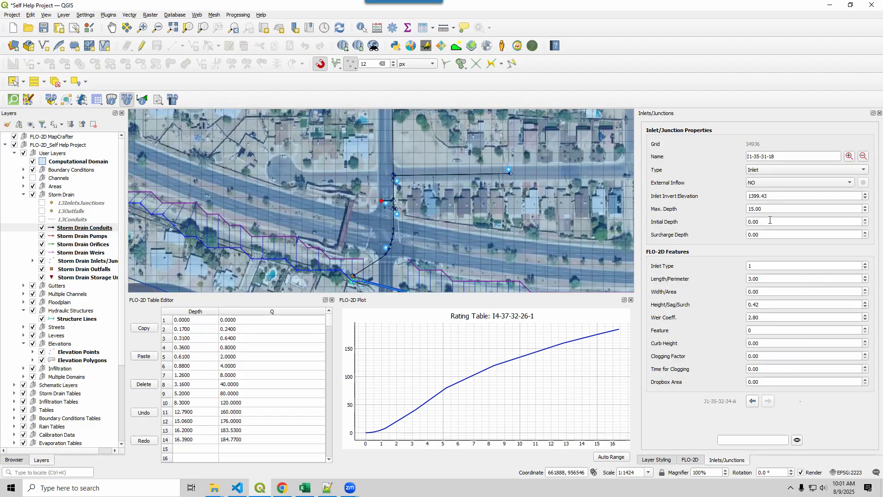
Check the length and weir coefficient of inlet I1-35-31-18 and examine its location on the aerial map.
left_click(769, 277)
double_click(770, 317)
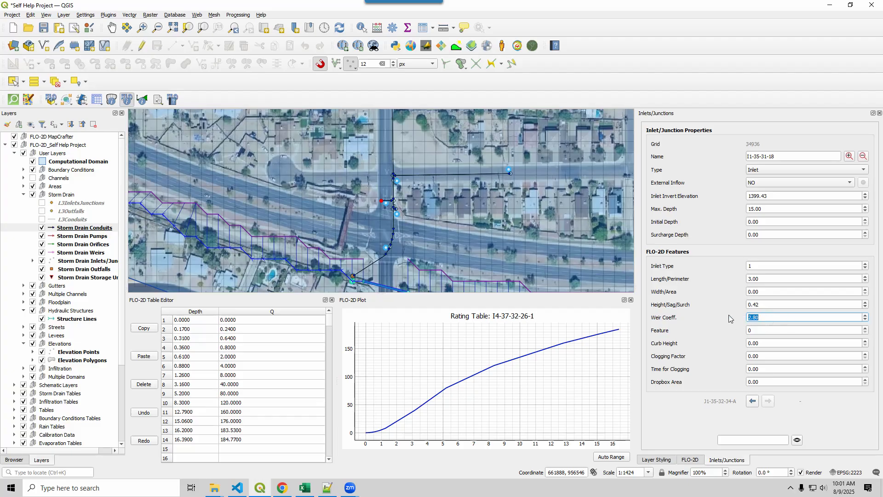
left_click(764, 318)
double_click(764, 318)
scroll(392, 202, "up", 3)
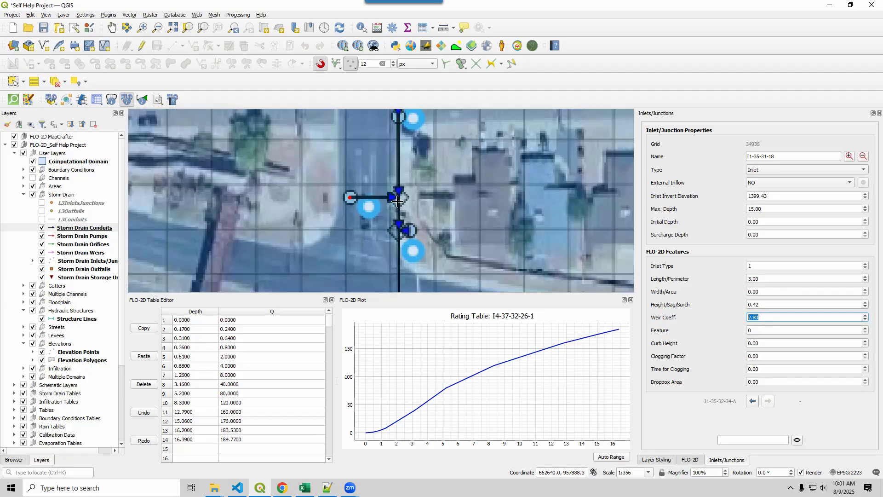
scroll(280, 196, "up", 1)
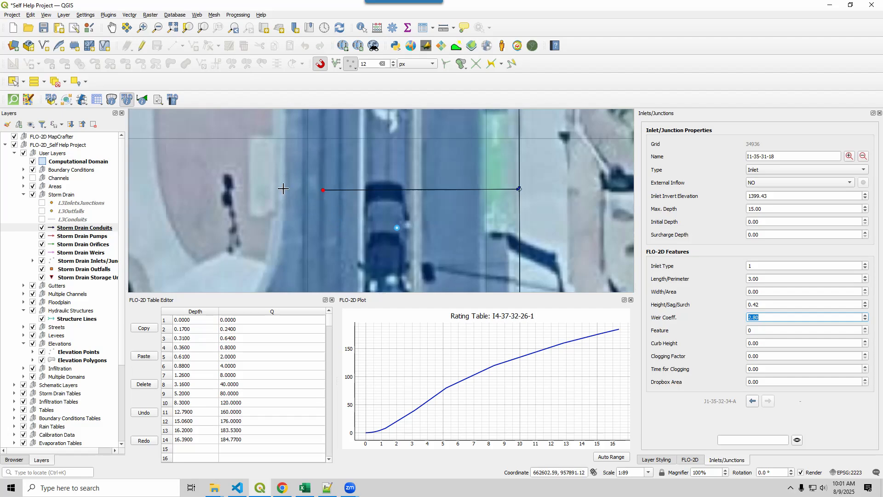
Switch to Notepad++ and highlight the FLO-2D Pro and Storm Drain Model build lines in STORMDRAIN_ERROR.CHK.
scroll(317, 202, "down", 2)
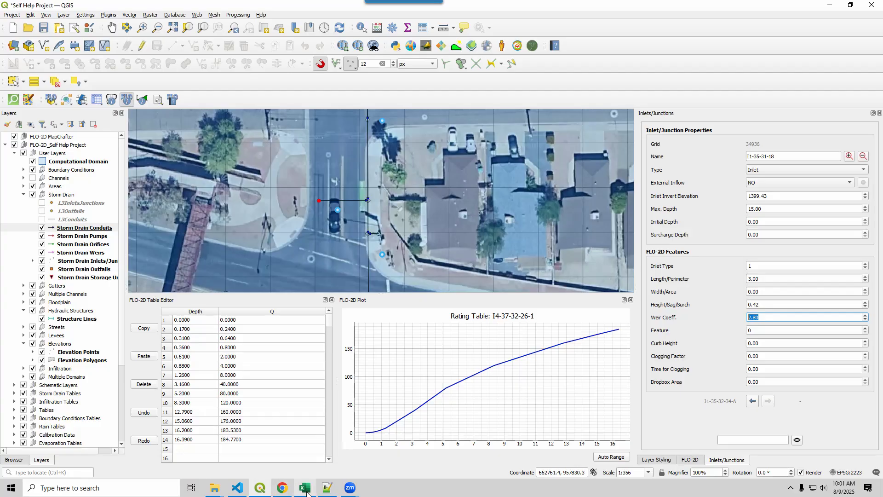
left_click(327, 488)
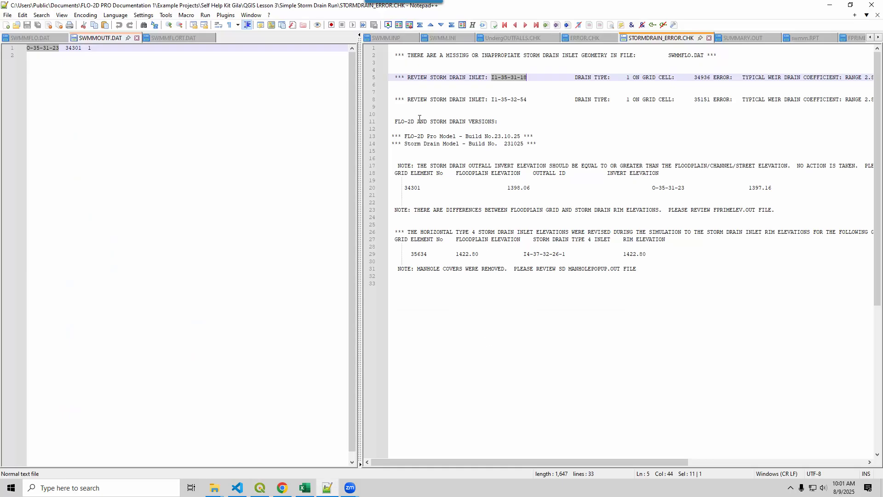
left_click_drag(542, 143, 388, 135)
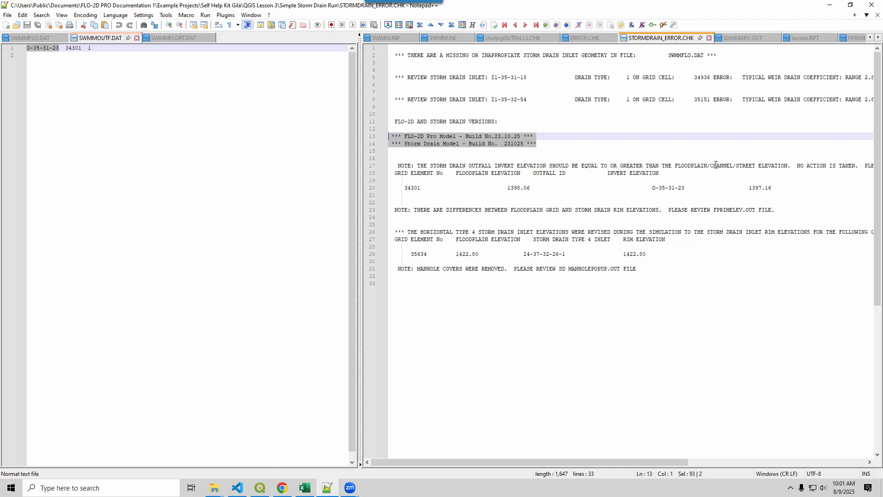
Check the floodplain and invert elevations listed for grid element 34301, plus the rim elevation difference and manhole cover notes.
double_click(411, 187)
left_click_drag(507, 188, 527, 188)
left_click_drag(749, 187, 772, 188)
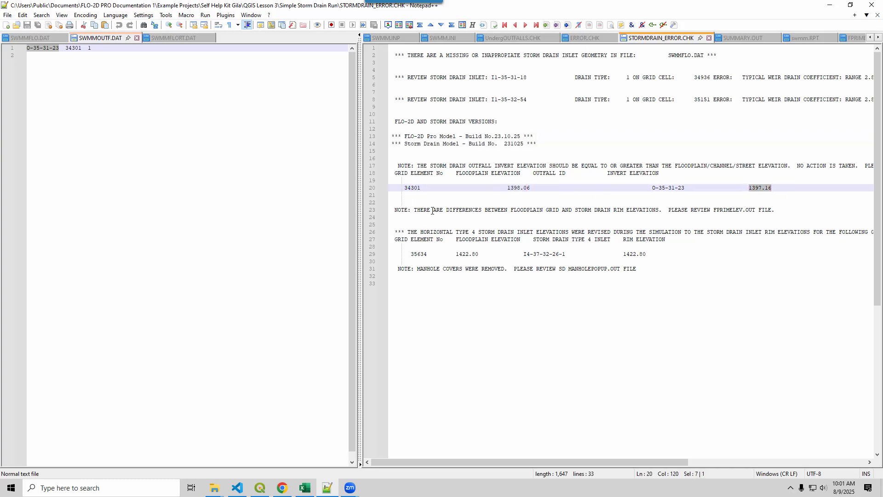
left_click(552, 209)
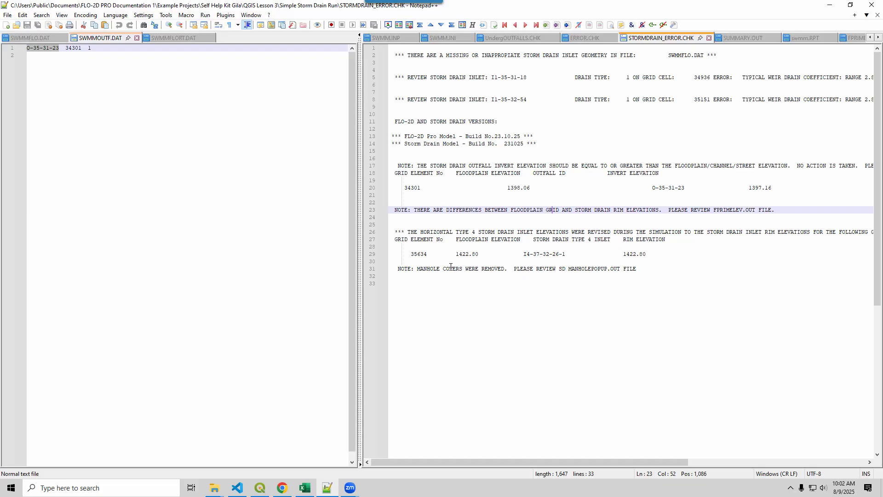
left_click_drag(400, 270, 542, 272)
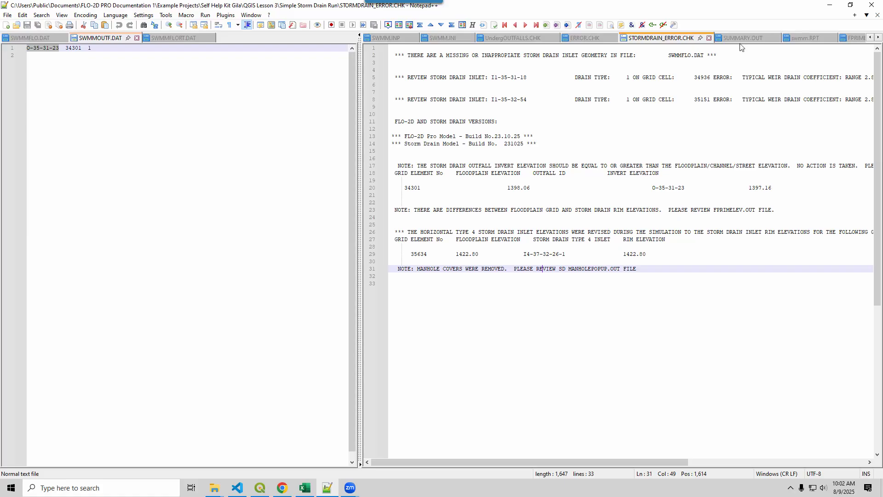
Copy grid element number 35634 from STORMDRAIN_ERROR.CHK, then switch to QGIS and locate that cell with the Grid Info tool.
double_click(413, 255)
key("ctrl+c")
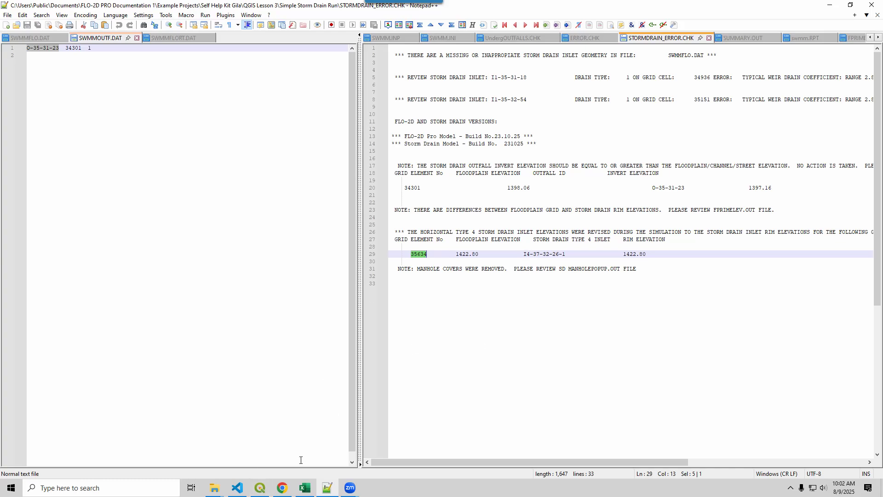
left_click(259, 488)
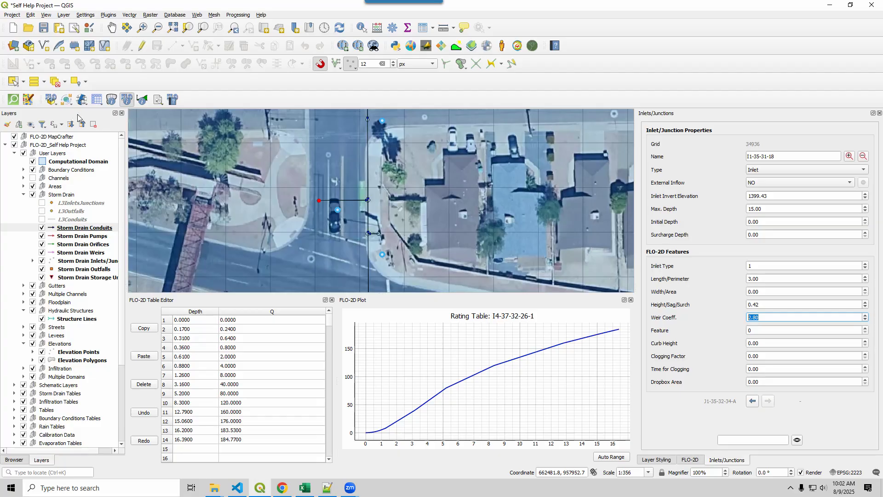
left_click(110, 99)
left_click_drag(161, 126, 93, 124)
key("ctrl+v")
left_click(192, 127)
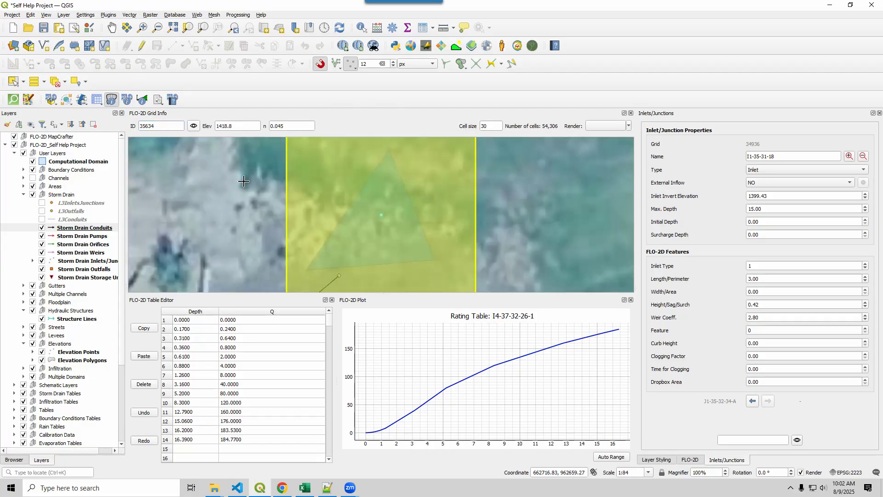
left_click_drag(267, 206, 339, 230)
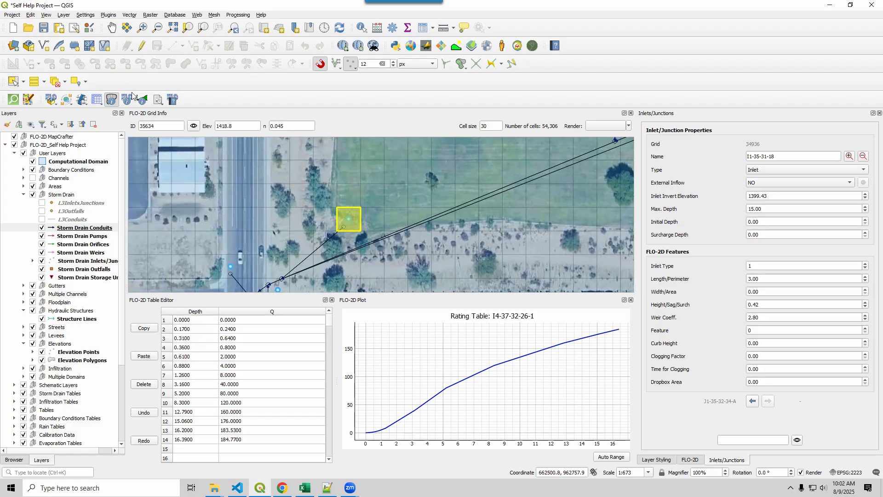
Open the properties of the storm drain inlet in cell 35634 and compare the grid elevations of its cell and the adjacent one.
left_click(127, 99)
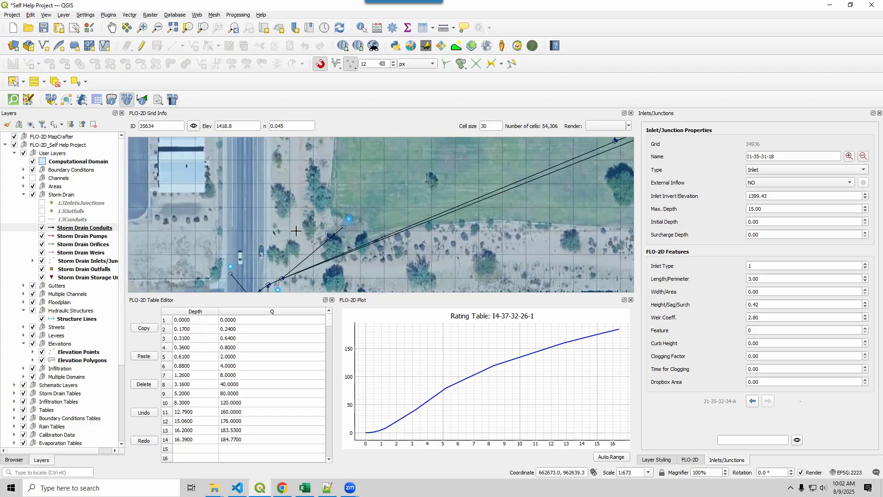
left_click(345, 228)
mouse_move(383, 246)
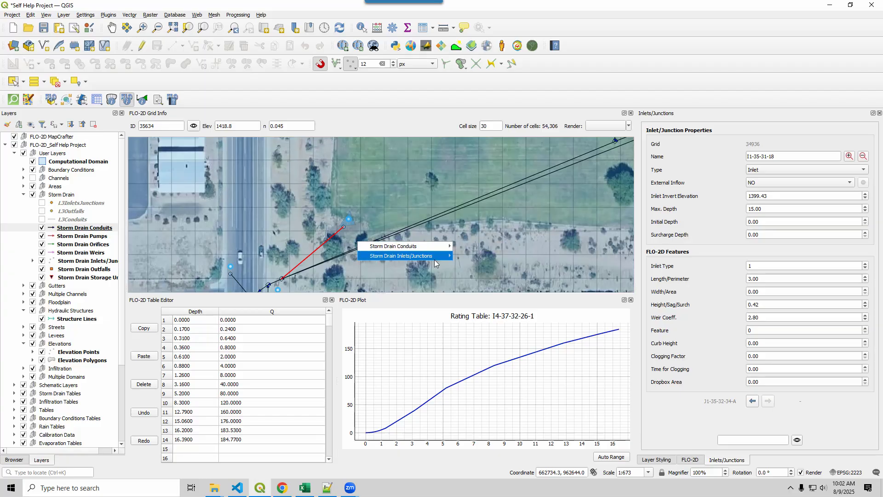
mouse_move(436, 257)
mouse_move(464, 256)
left_click(557, 256)
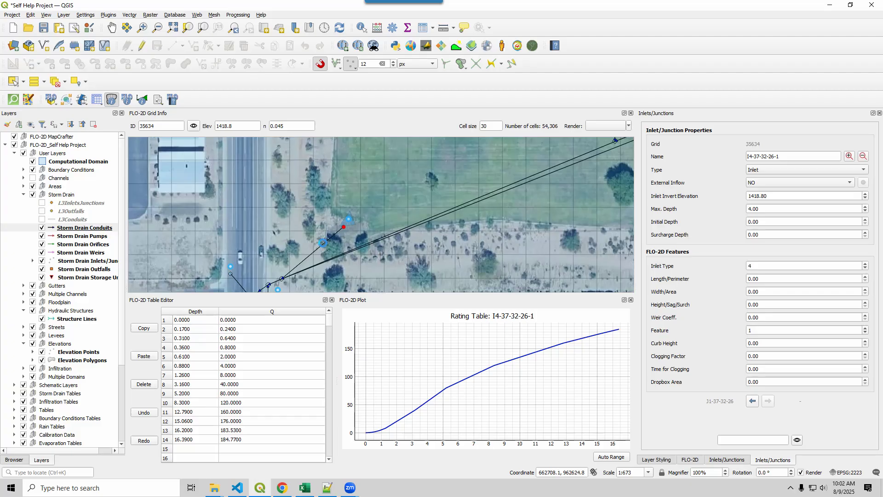
left_click(320, 242)
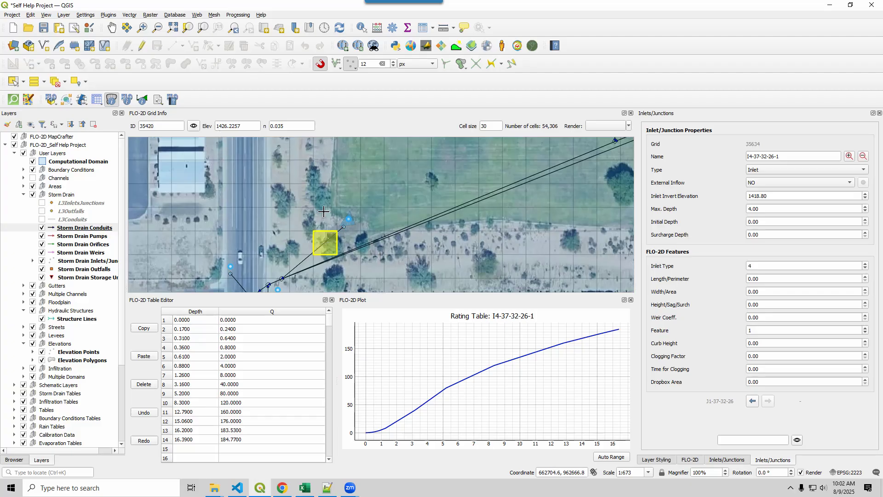
left_click(346, 223)
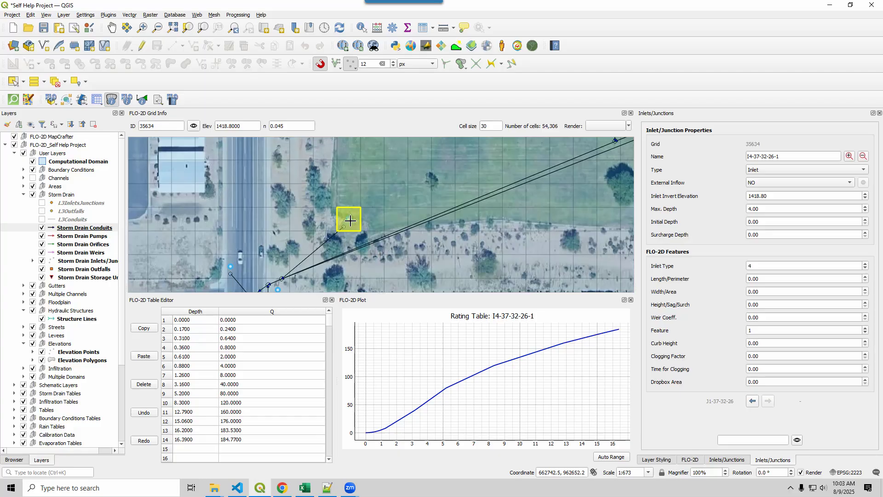
Inspect the name and elevation of the polygon in the Elevation Polygons attribute table, and close the table.
left_click(75, 362)
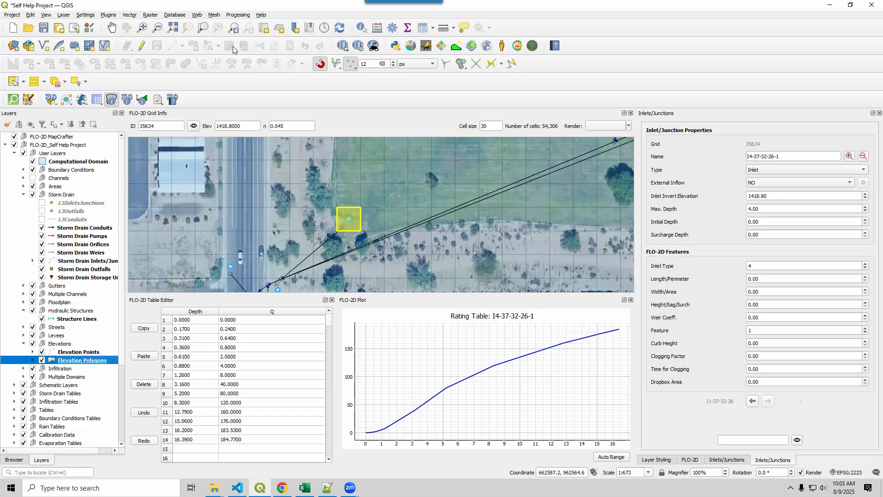
right_click(76, 365)
left_click(92, 266)
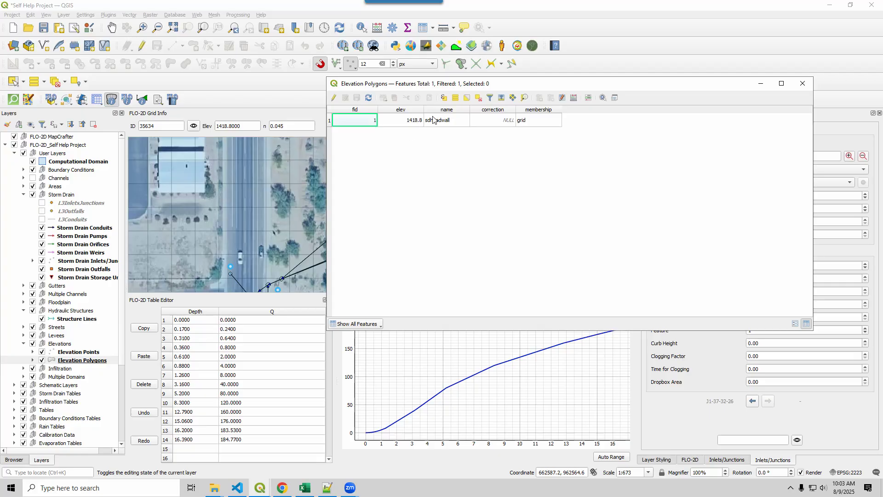
left_click(435, 121)
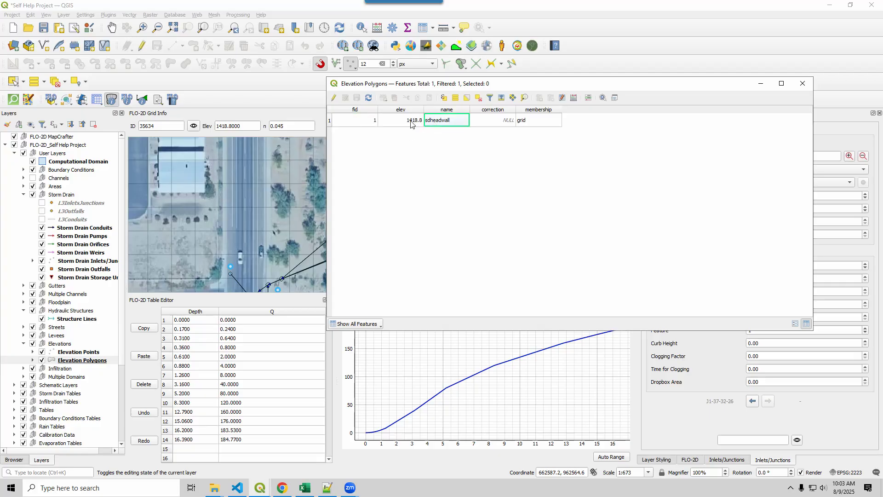
left_click(410, 123)
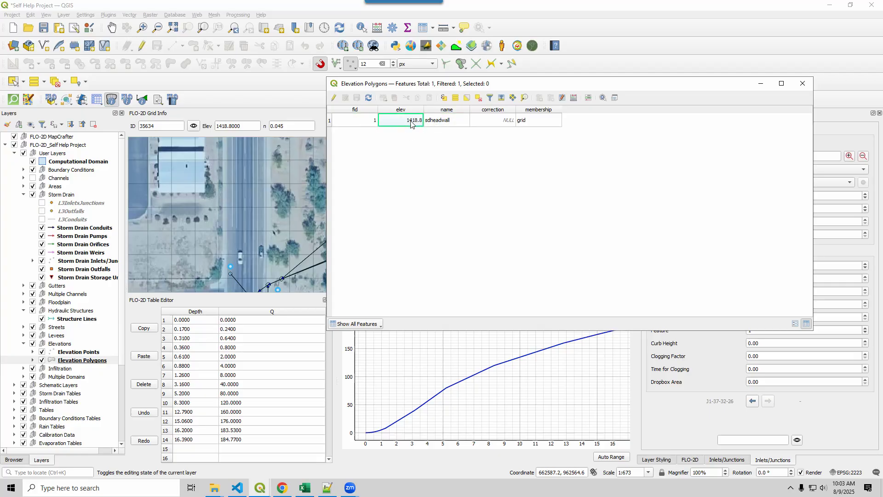
left_click(802, 83)
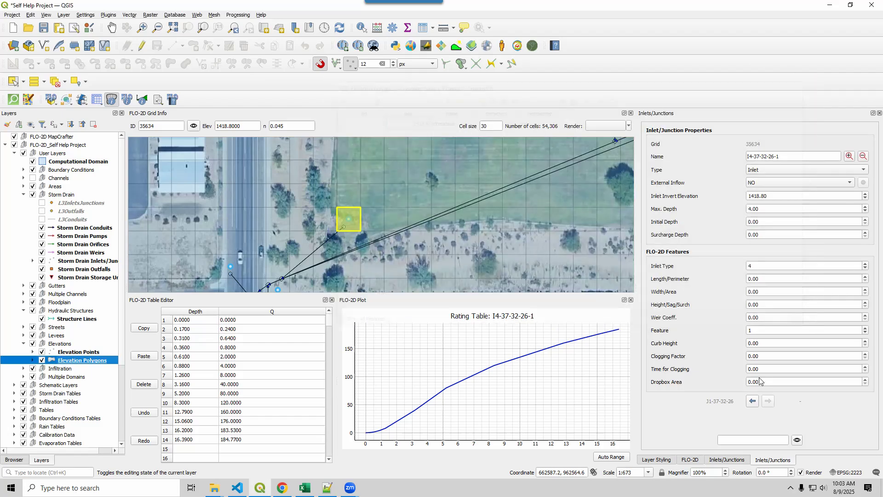
Review the Elevation polygons attributes option of the Correct grid elevation tool without applying a correction.
left_click(690, 460)
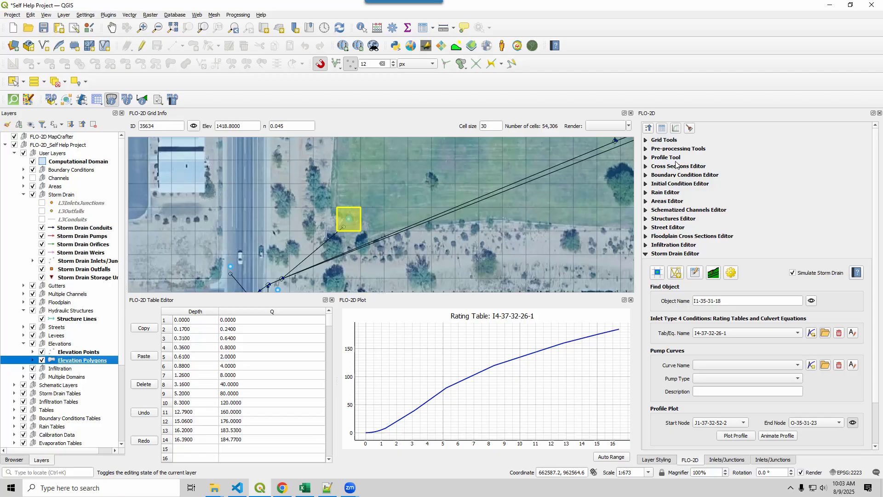
left_click(645, 140)
left_click(649, 143)
left_click(647, 140)
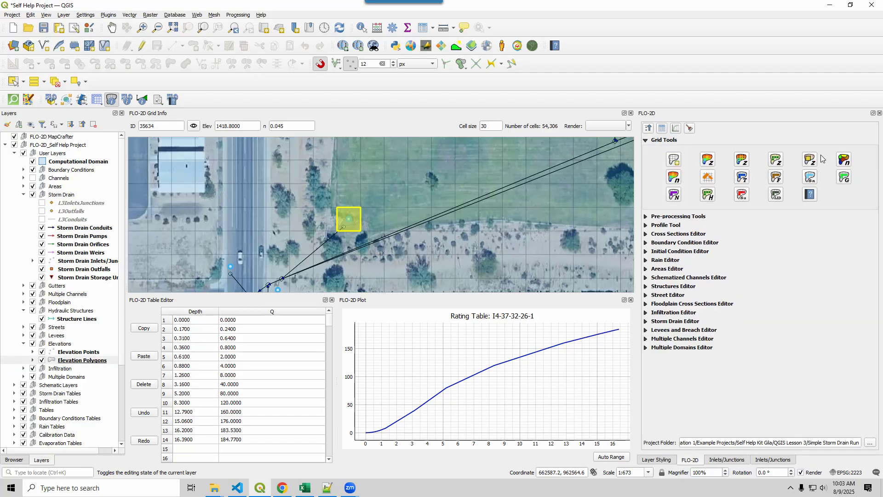
left_click(813, 161)
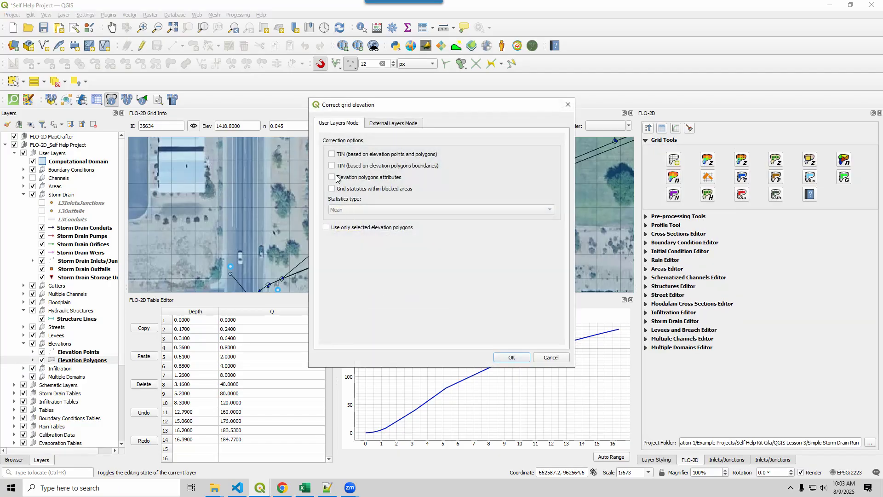
left_click(337, 179)
left_click(552, 358)
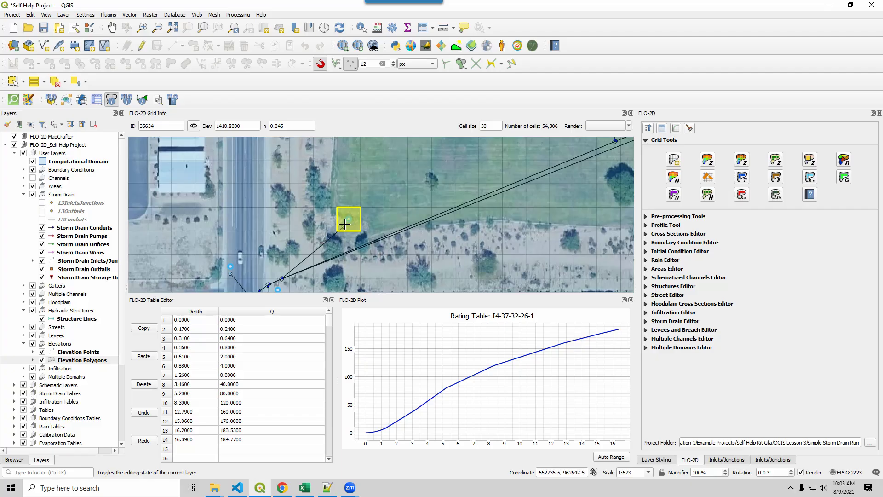
Examine the storm drain network and its inlets around cell 35634 and along the park on the aerial map.
scroll(345, 224, "down", 1)
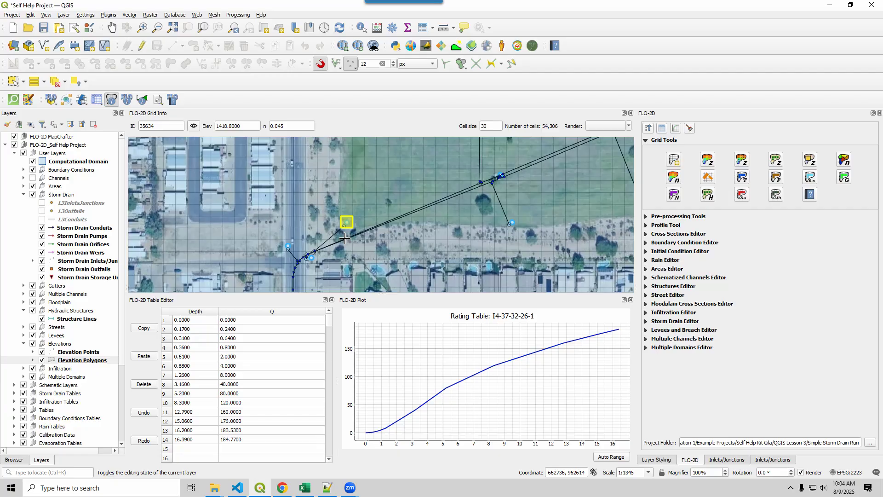
scroll(345, 237, "down", 2)
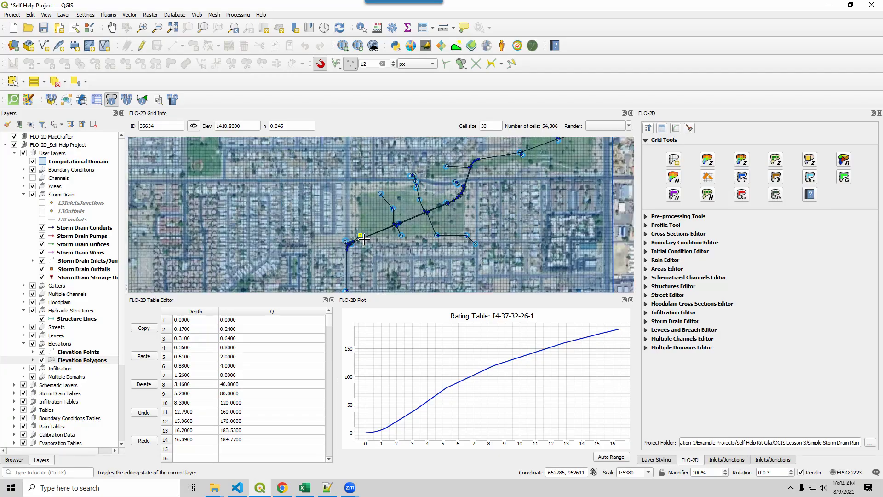
left_click_drag(501, 178, 434, 240)
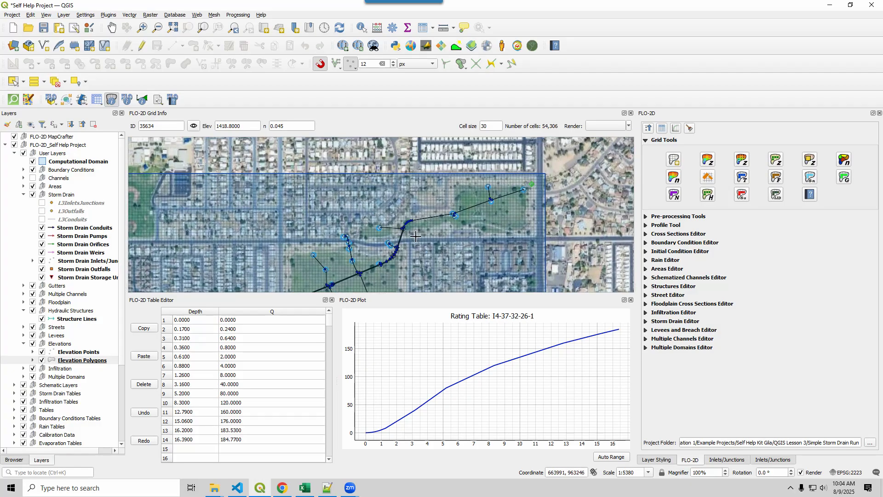
scroll(392, 234, "up", 2)
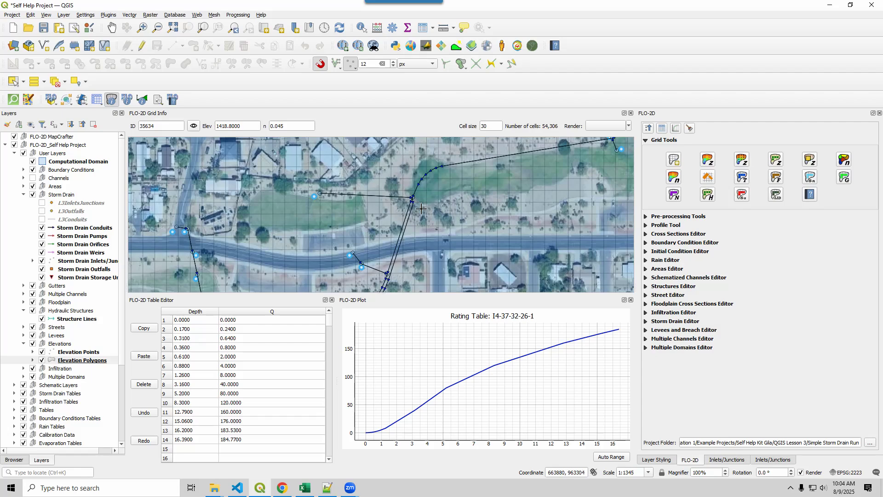
left_click_drag(407, 263, 357, 159)
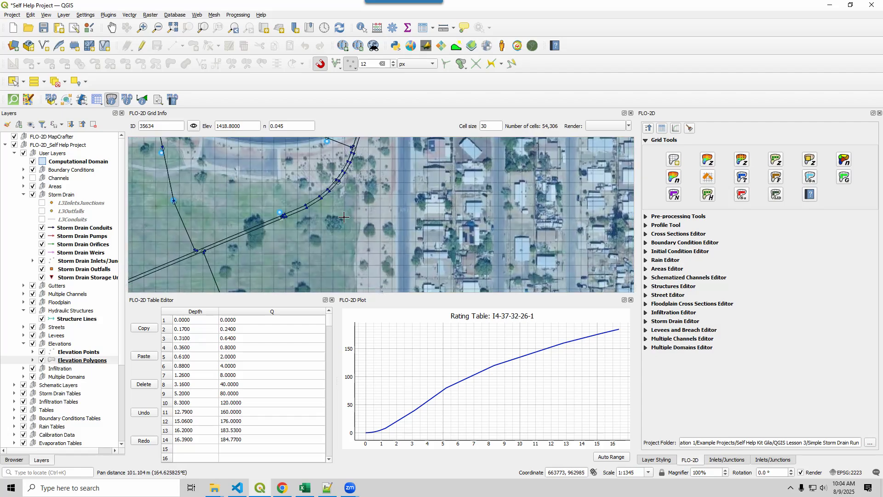
scroll(358, 185, "down", 1)
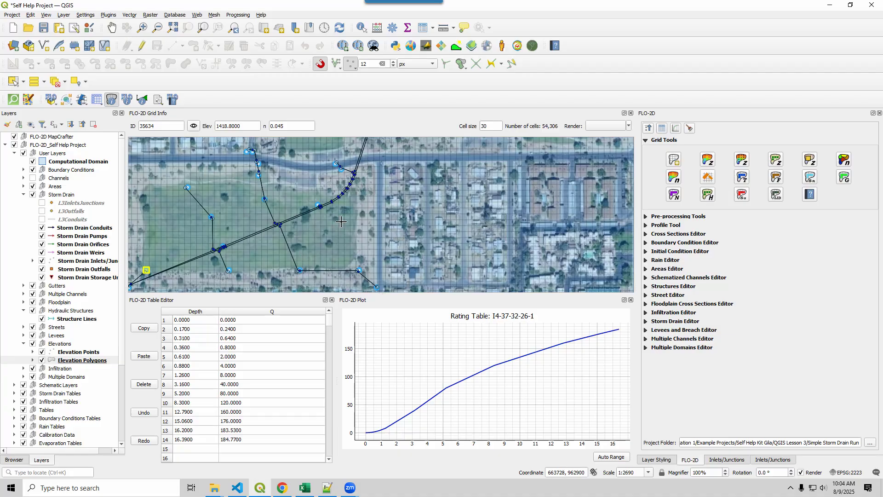
scroll(327, 223, "down", 1)
mouse_move(326, 222)
left_mouse_down()
mouse_move(356, 244)
mouse_move(316, 234)
left_mouse_up()
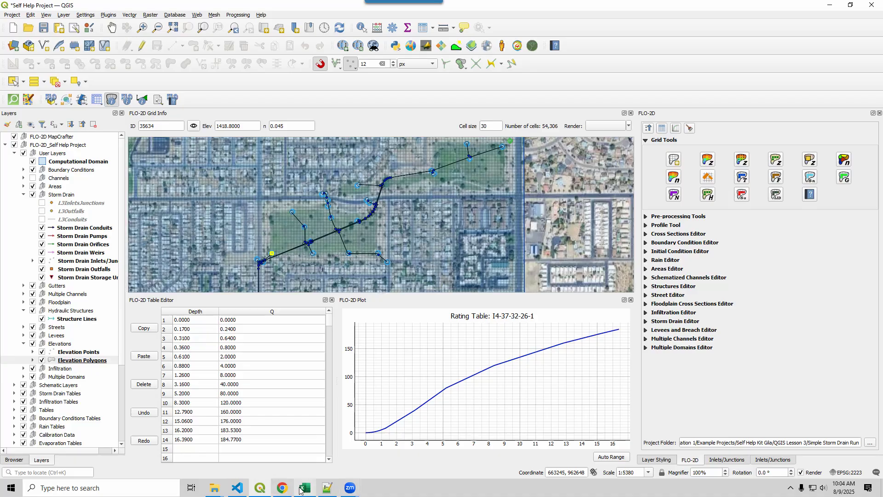
Reread checklist item 19.20 in Excel, then switch to Notepad++ and highlight the first new floodplain elevation in FPRIMELEV.OUT.
left_click(327, 489)
left_click(304, 489)
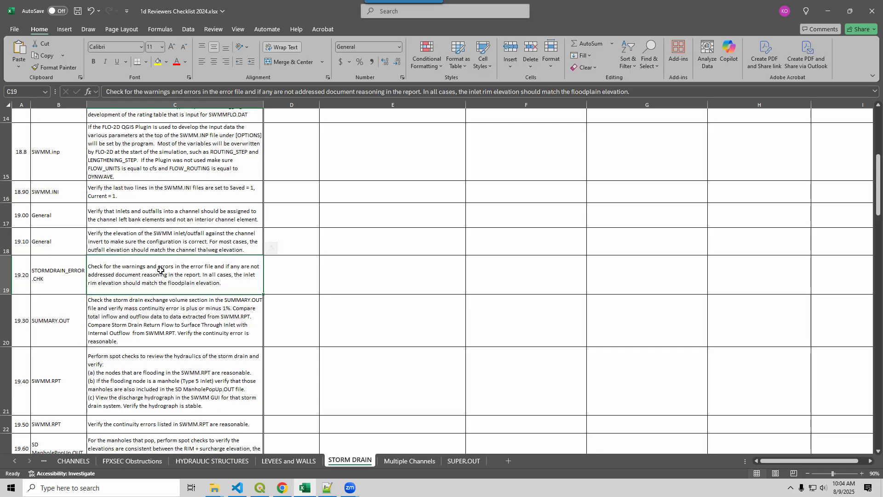
left_click(327, 490)
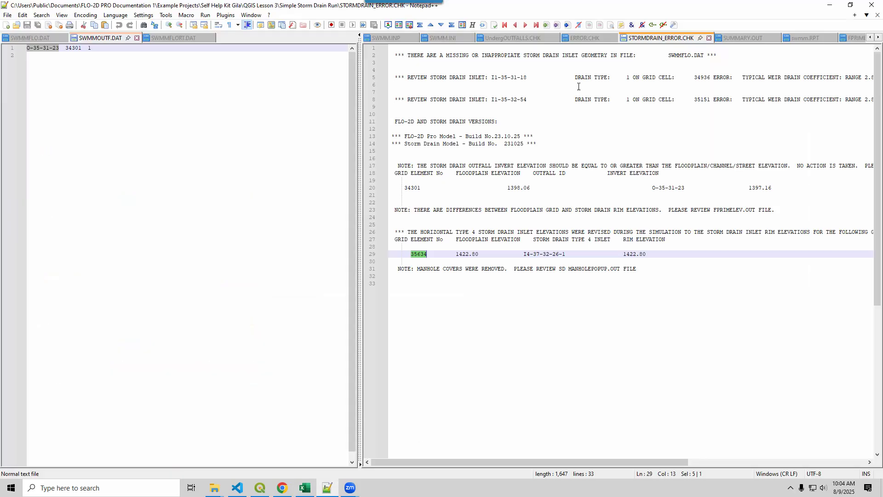
left_click(851, 38)
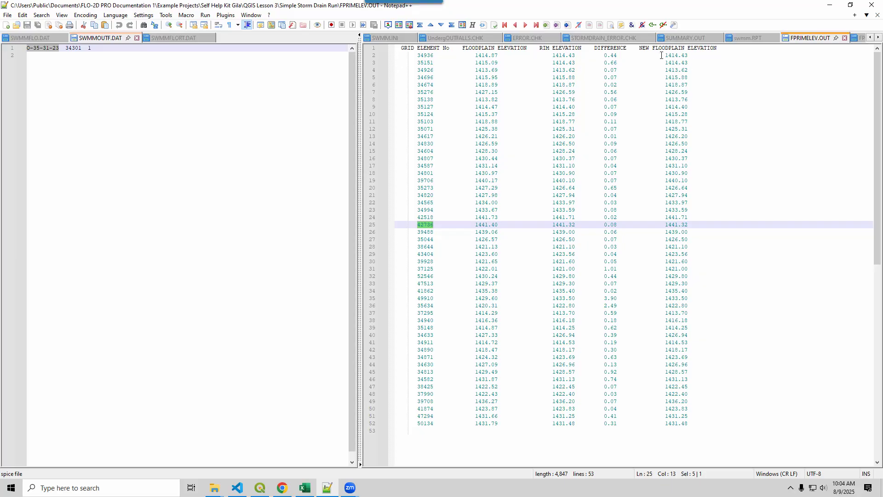
left_click_drag(664, 56, 694, 55)
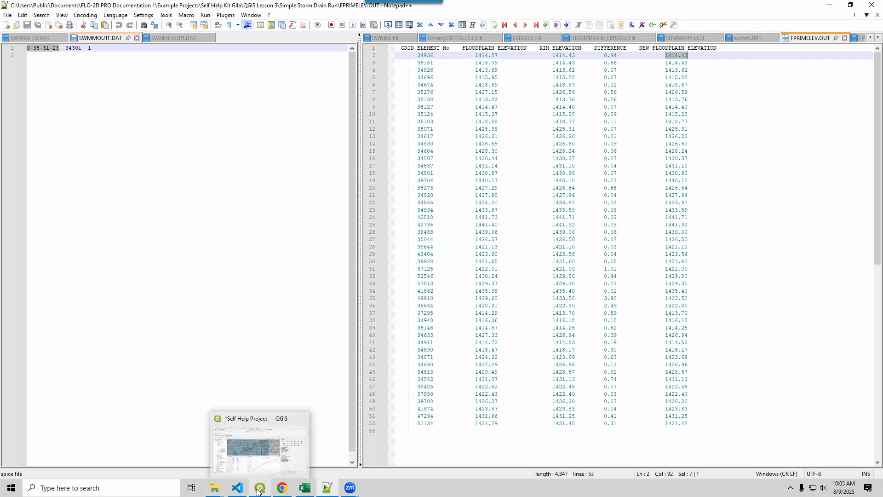
Switch to the Excel reviewer's checklist and read item 19.30 on SUMMARY.OUT.
left_click(303, 487)
left_click(179, 304)
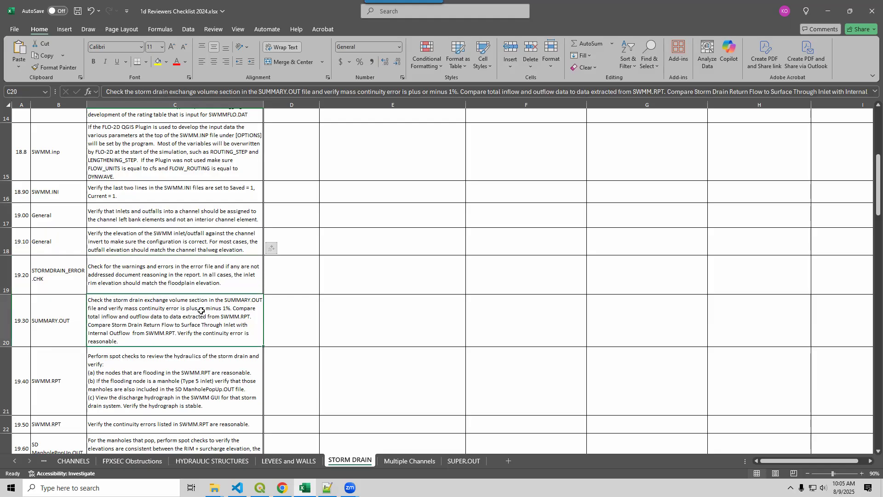
scroll(179, 304, "down", 2)
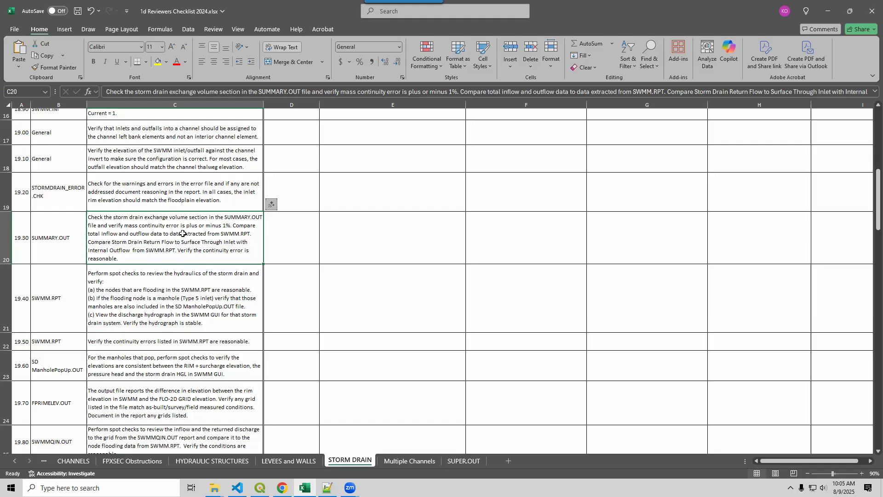
Switch to Notepad++, move SUMMARY.OUT into the other view and display swmm.RPT beside it.
left_click(327, 488)
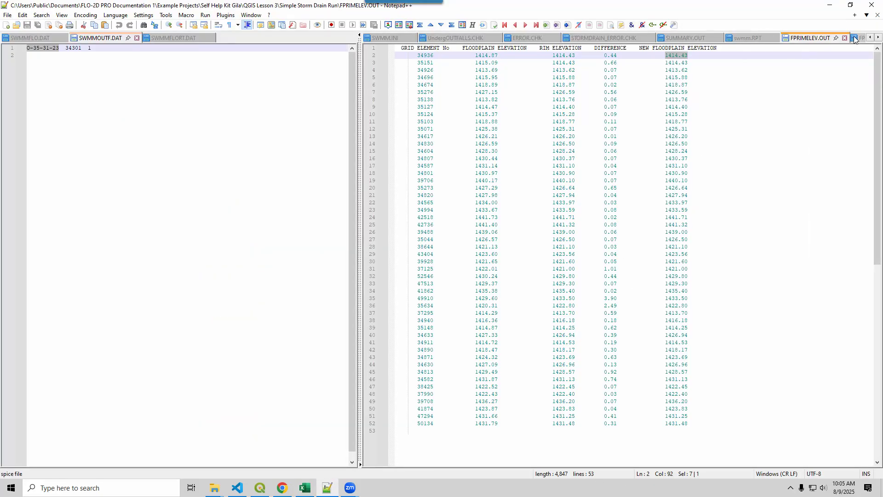
left_click(879, 37)
left_click(878, 38)
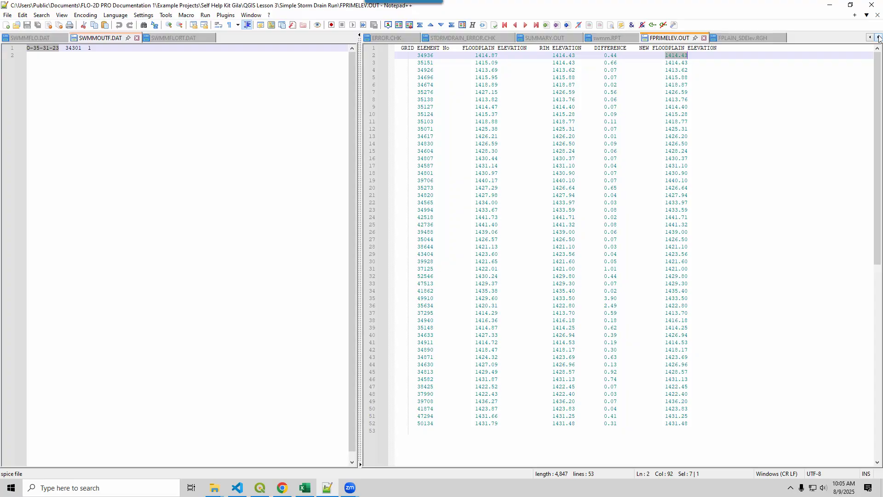
left_click(550, 39)
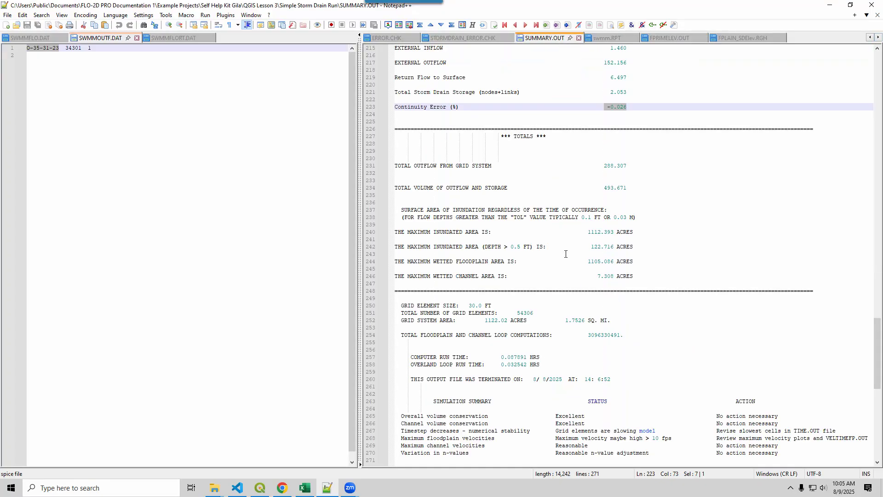
left_click_drag(550, 39, 244, 143)
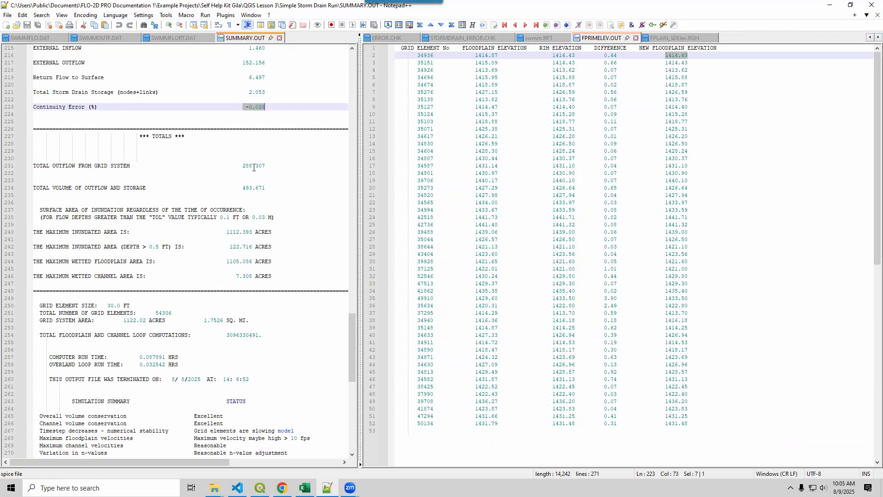
left_click(539, 38)
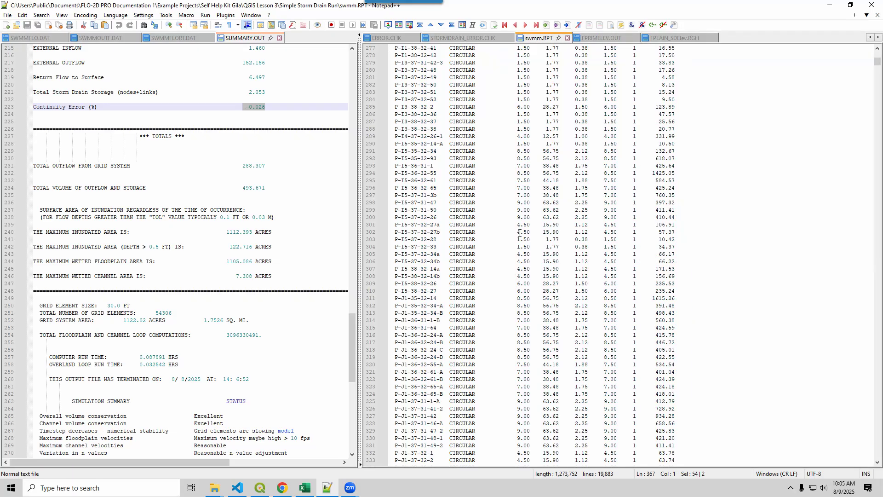
Search swmm.RPT for "contin" to reach the Flow Routing Continuity section, and close the search.
left_click(519, 232)
key("ctrl+f")
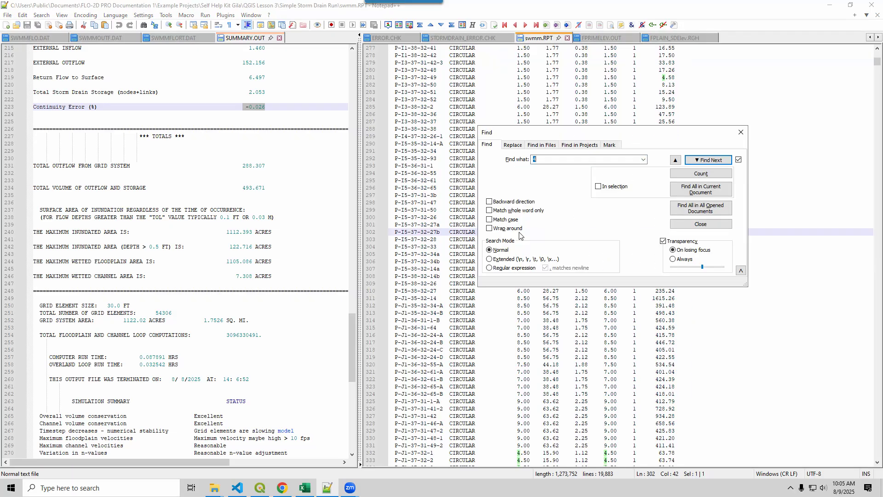
type("contin")
key("Return")
left_click(741, 132)
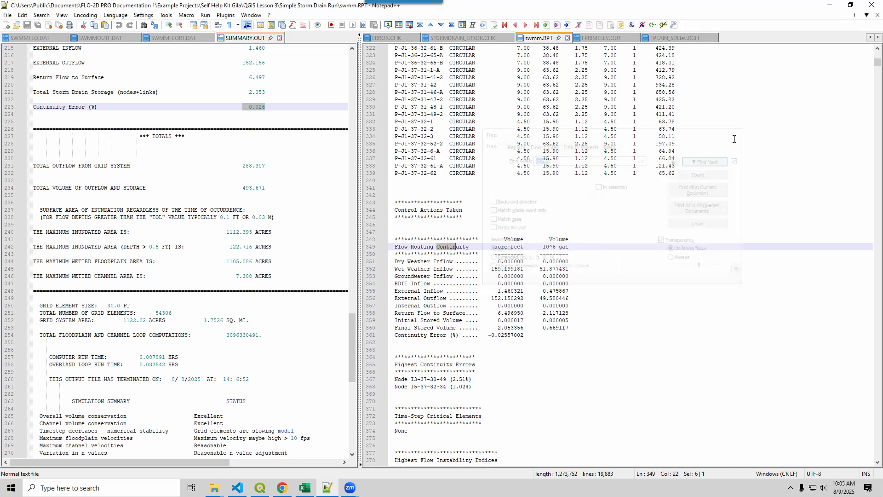
Compare the storm drain Continuity Error (%) in SUMMARY.OUT with the one in swmm.RPT by highlighting both values.
left_click(257, 225)
scroll(249, 236, "up", 3)
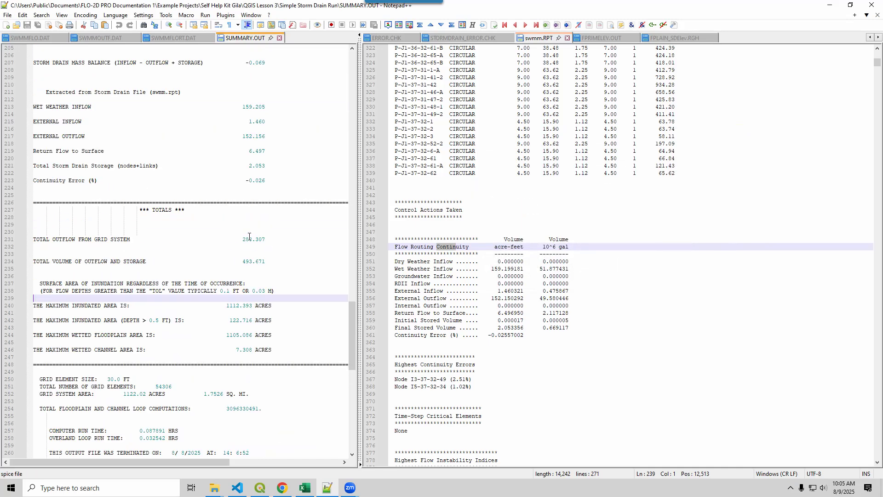
double_click(50, 179)
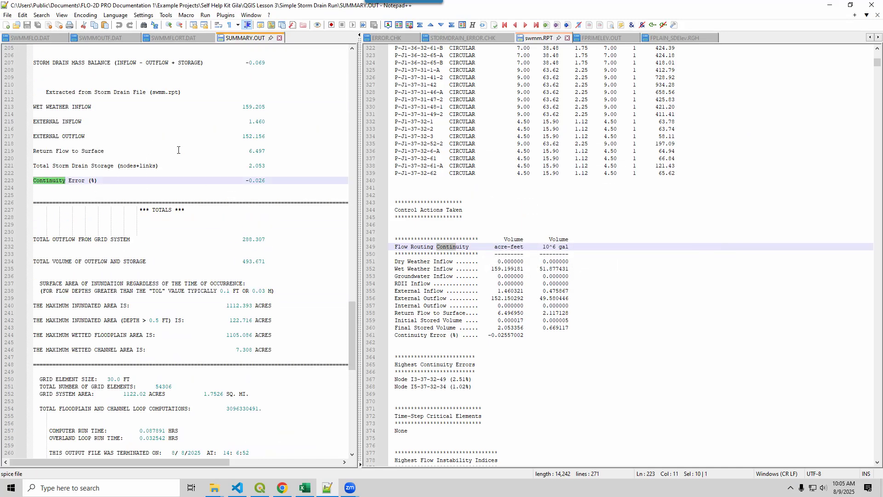
left_click_drag(266, 181, 242, 181)
left_click_drag(489, 335, 513, 337)
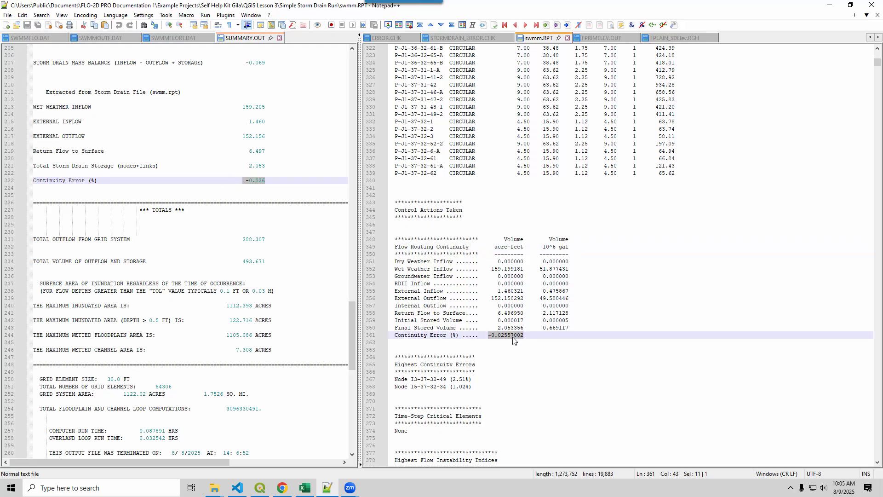
left_click(244, 181)
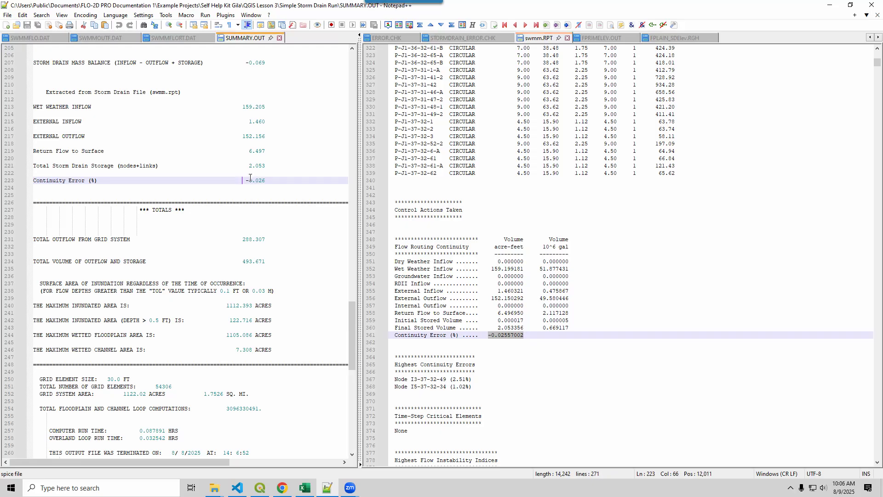
left_click_drag(246, 180, 266, 181)
Highlight the nodes listed under Highest Continuity Errors in swmm.RPT, including I3-37-32-49 and I5-37-32-34.
left_click_drag(472, 388, 385, 379)
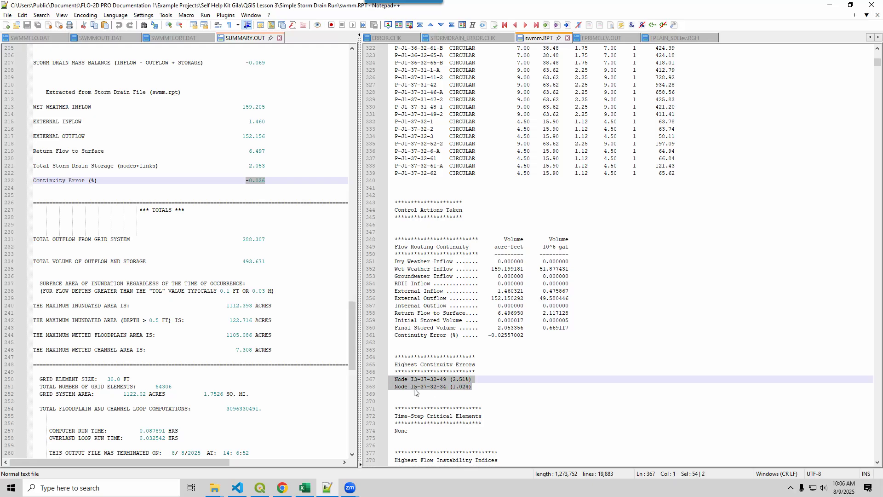
left_click_drag(411, 379, 447, 377)
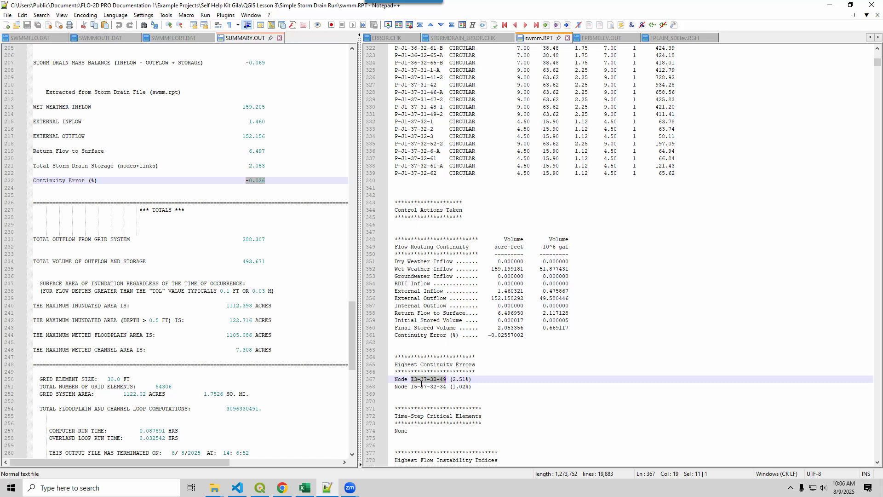
left_click(433, 388)
left_click_drag(409, 388, 445, 391)
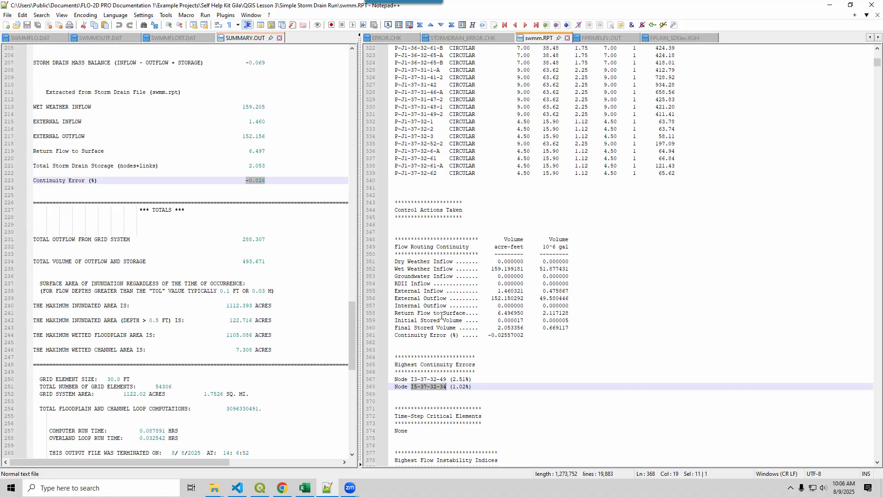
Display STORMDRAIN_ERROR.CHK and highlight the word MANHOLE in the note about removed manhole covers.
left_click(214, 488)
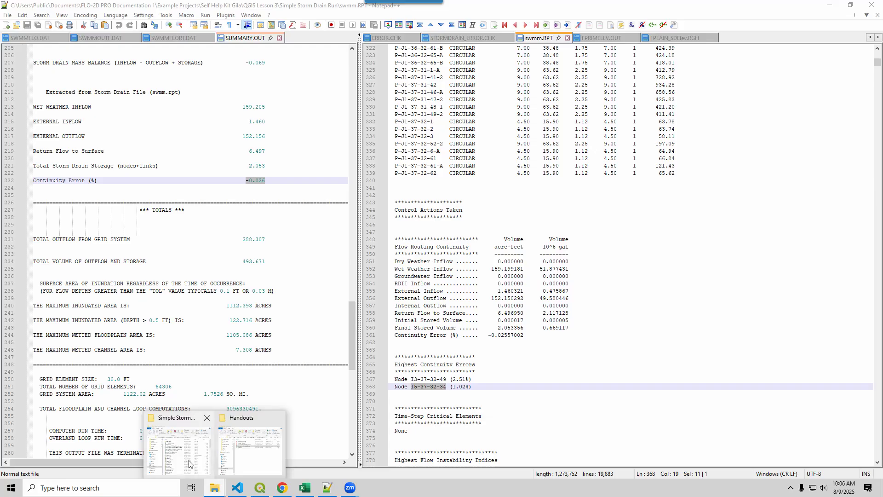
left_click(189, 464)
left_click(717, 201)
left_click(465, 40)
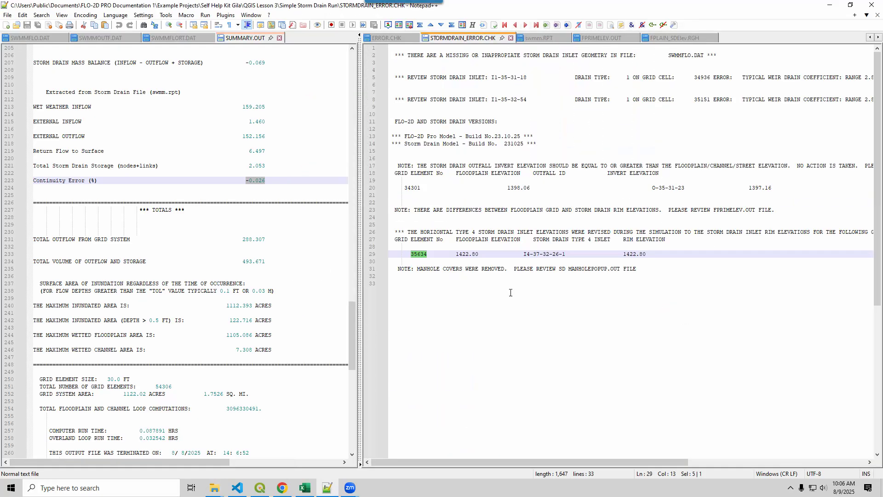
double_click(426, 269)
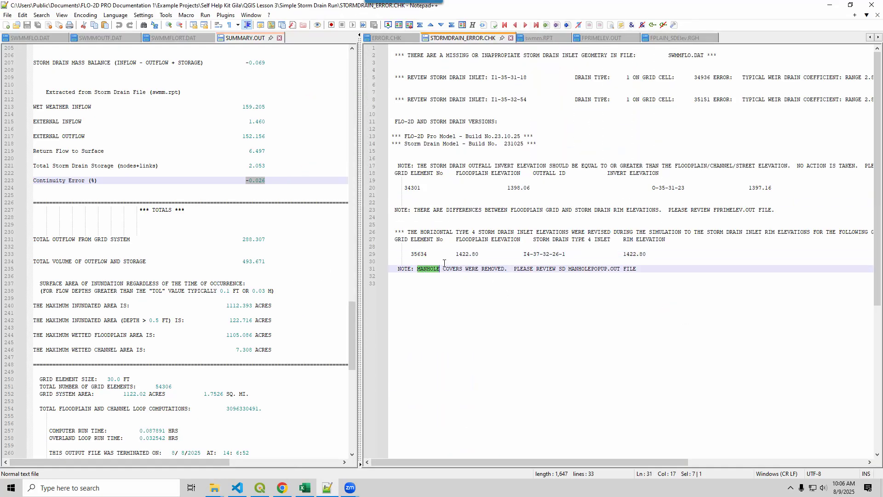
Open ManholePop.OUT from the Simple Storm Drain Run folder.
left_click(214, 490)
left_click(178, 448)
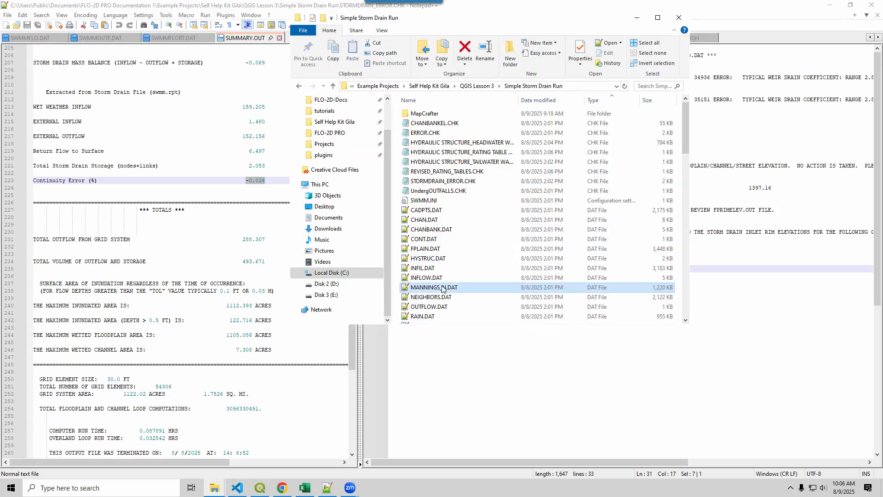
scroll(442, 289, "down", 15)
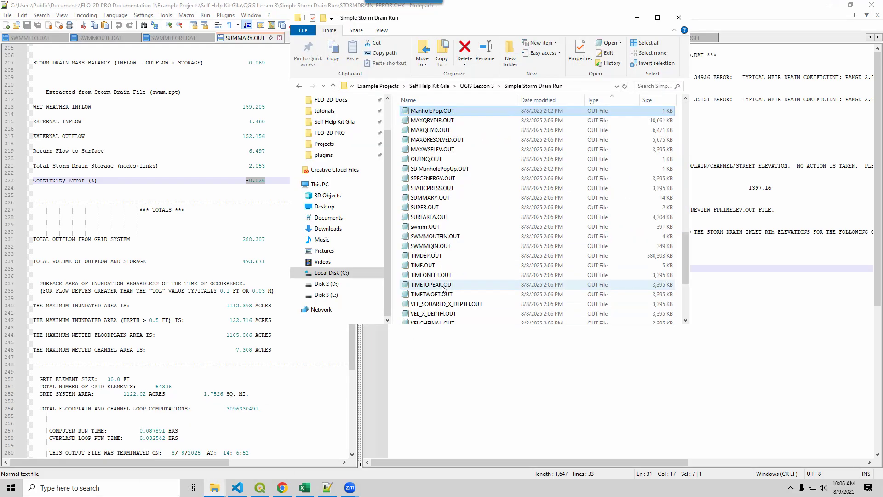
double_click(424, 112)
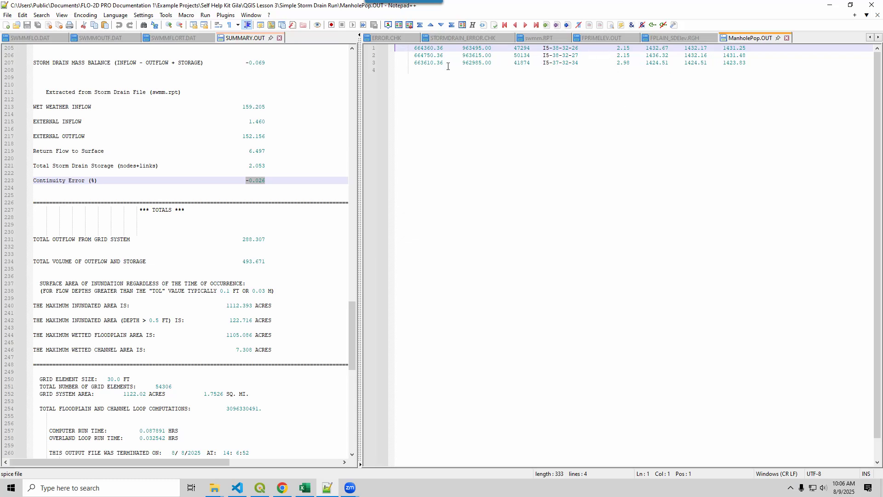
Review the manhole rows in ManholePop.OUT and highlight their elevation columns.
left_click(429, 62)
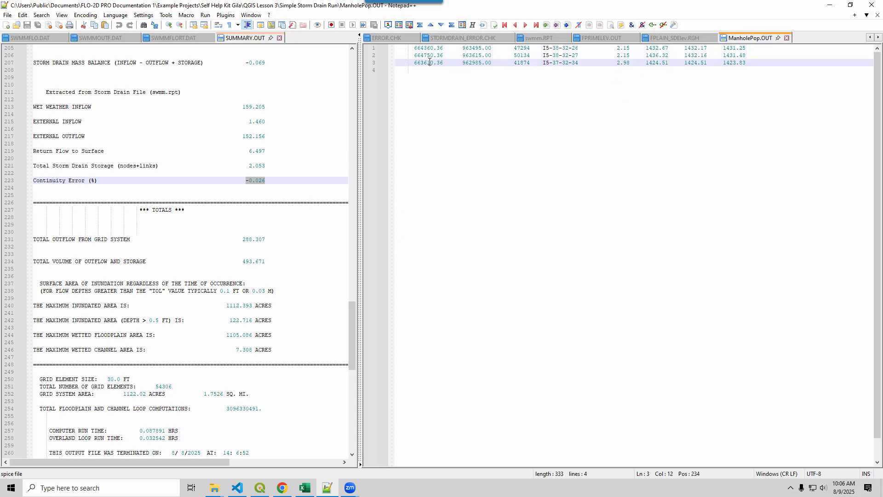
left_click(516, 55)
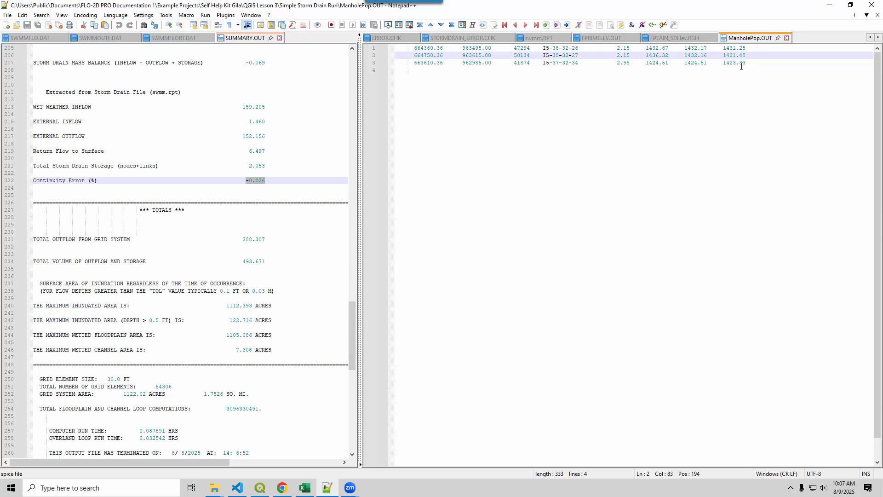
left_click_drag(749, 66, 646, 48)
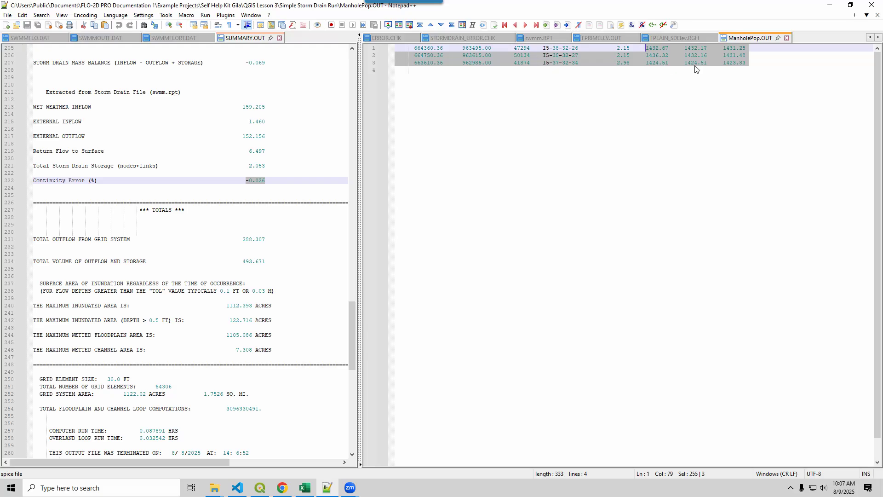
left_click(703, 55)
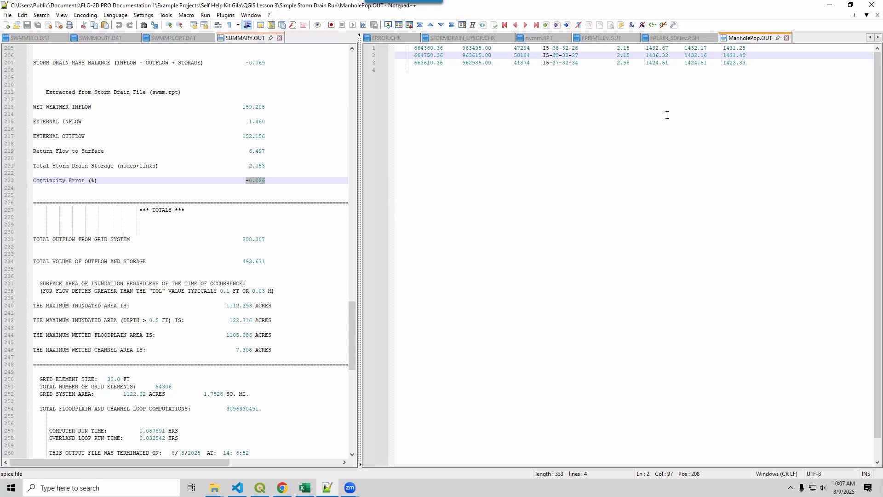
Compare the first and last elevation values of manhole I5-38-32-26 in ManholePop.OUT.
double_click(654, 48)
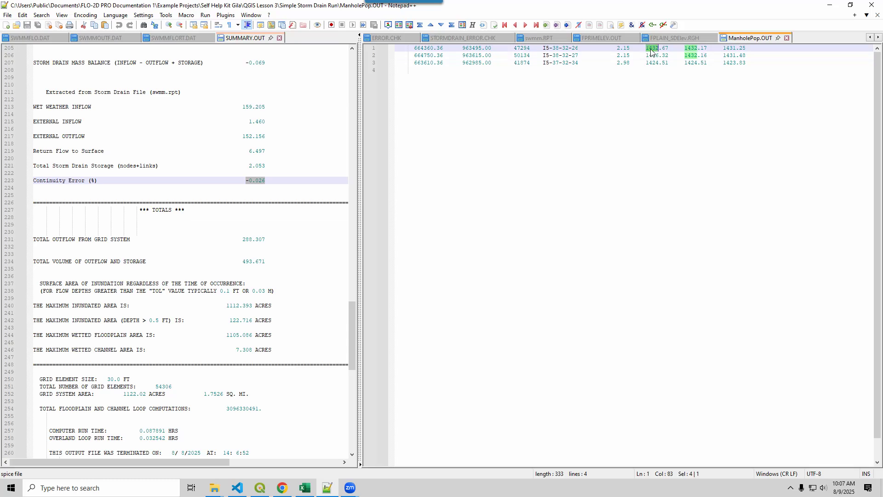
left_click_drag(729, 48, 746, 48)
left_click(739, 49)
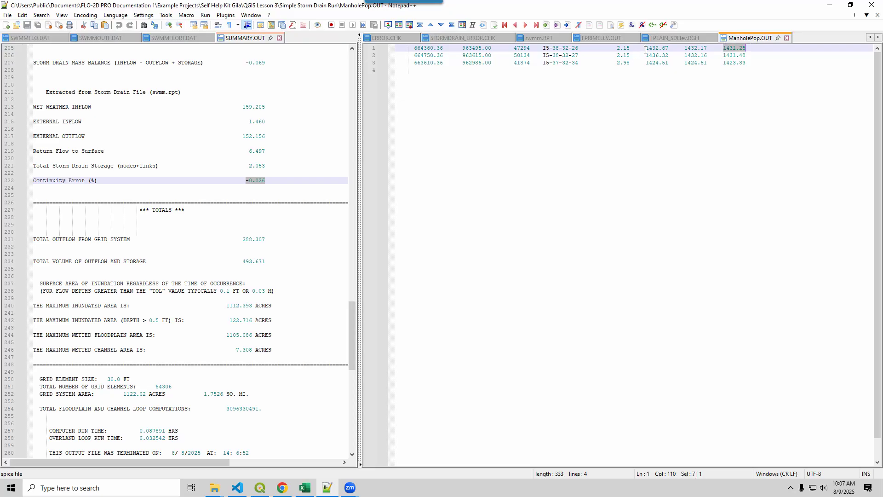
left_click_drag(645, 49, 670, 50)
left_click(668, 49)
Take grid cell 47294 from ManholePop.OUT, locate it on the QGIS map and examine the surrounding storm drain network.
double_click(522, 48)
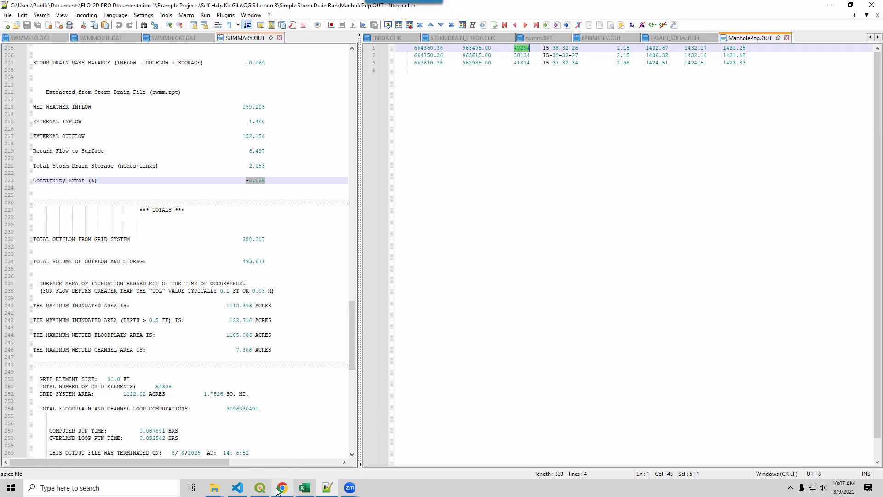
left_click(260, 490)
left_click_drag(175, 128, 119, 126)
left_click(194, 125)
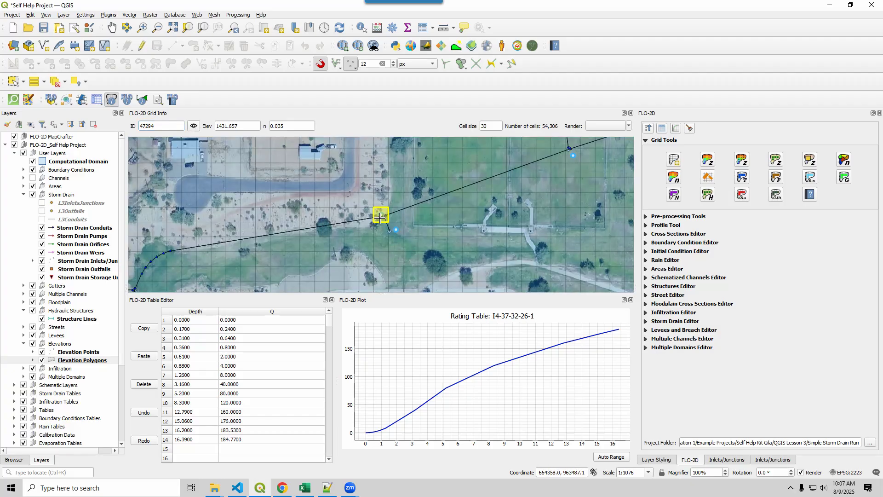
scroll(380, 218, "down", 1)
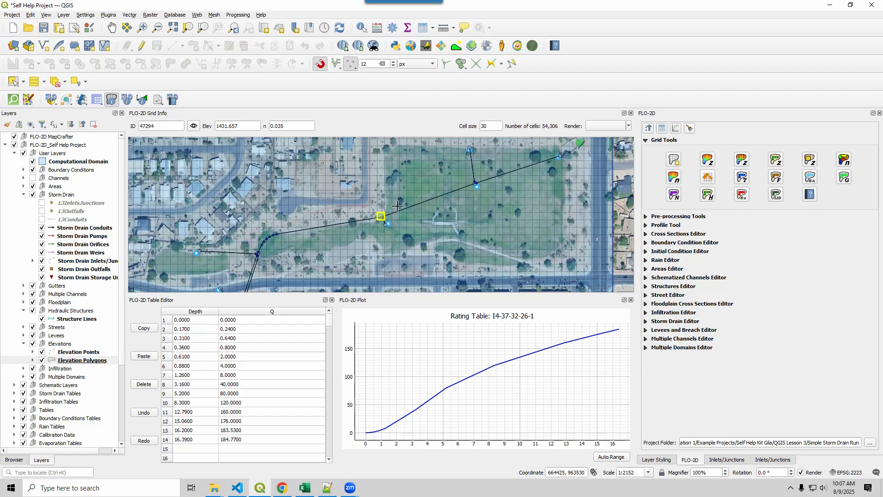
left_click_drag(265, 274, 299, 237)
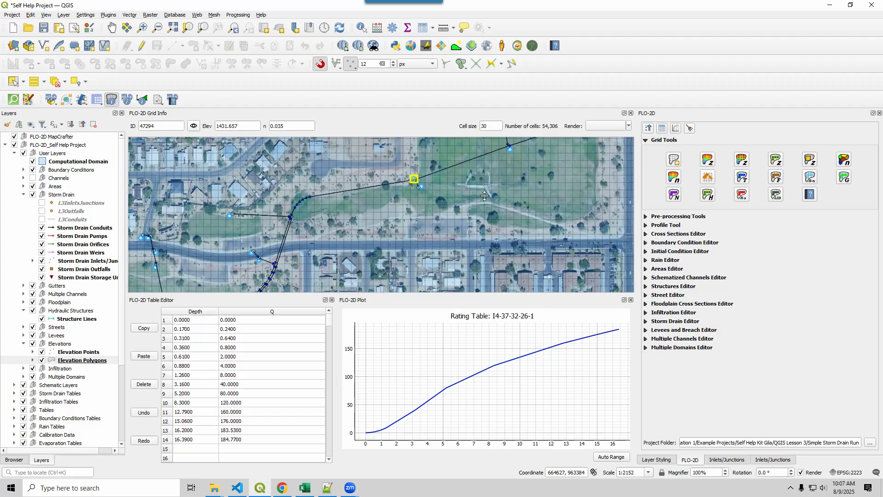
scroll(444, 208, "down", 1)
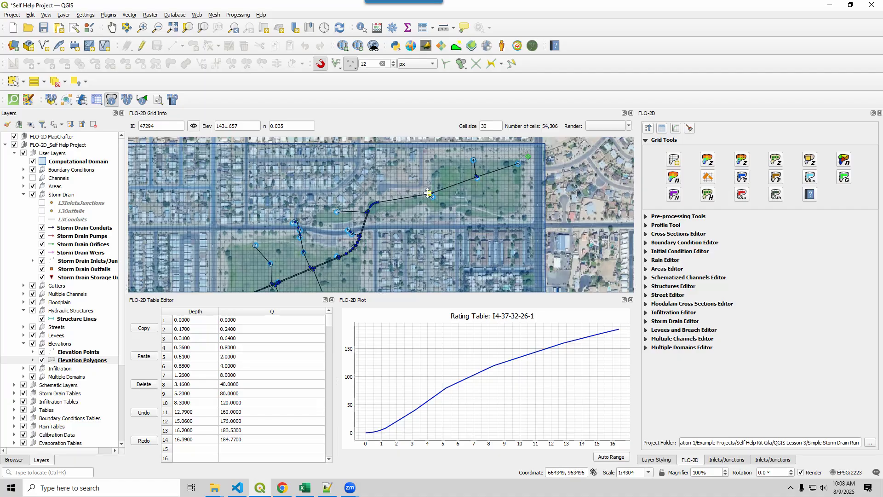
Take grid cell 50134 from ManholePop.OUT, locate it on the QGIS map and examine the adjoining storm drain lines.
left_click(327, 487)
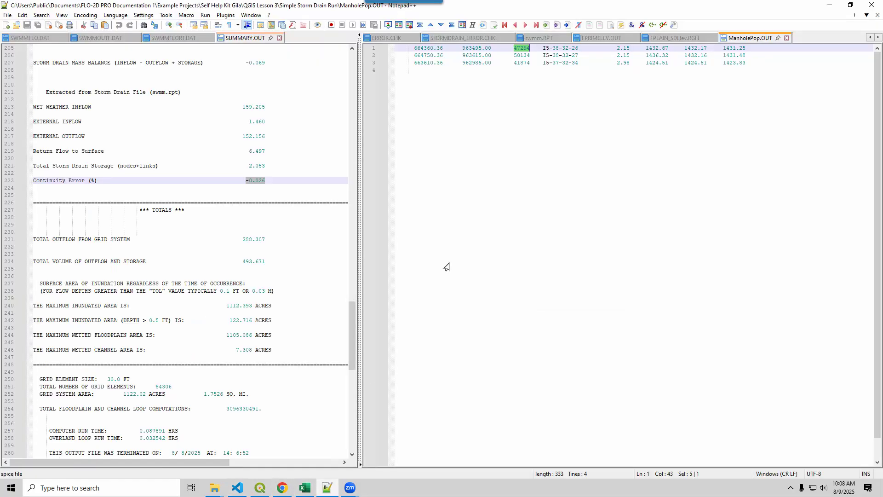
double_click(522, 55)
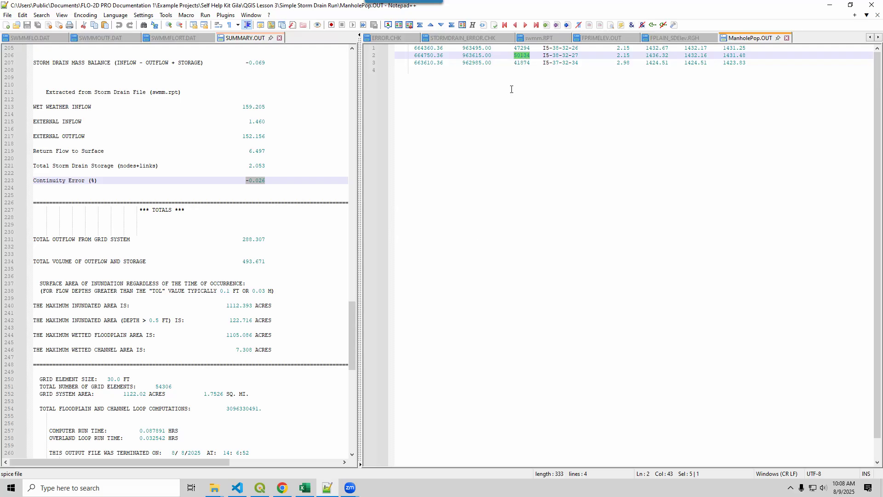
left_click(261, 489)
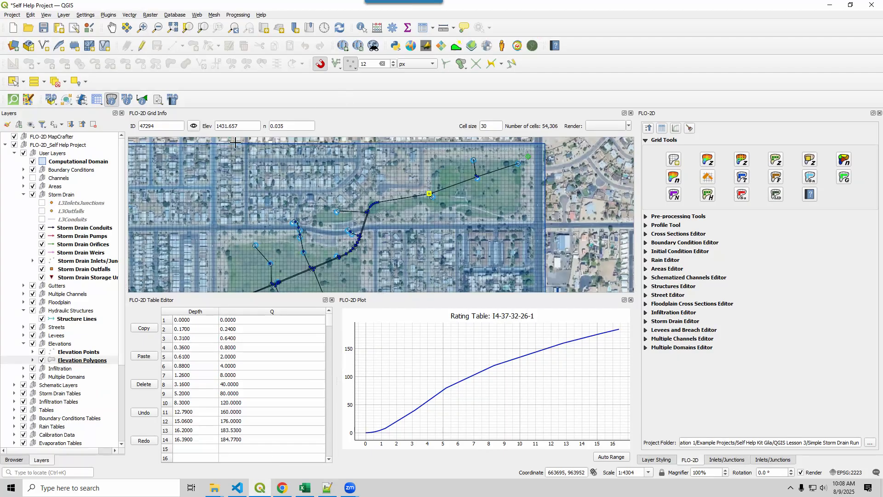
double_click(150, 126)
type("50134")
left_click(193, 126)
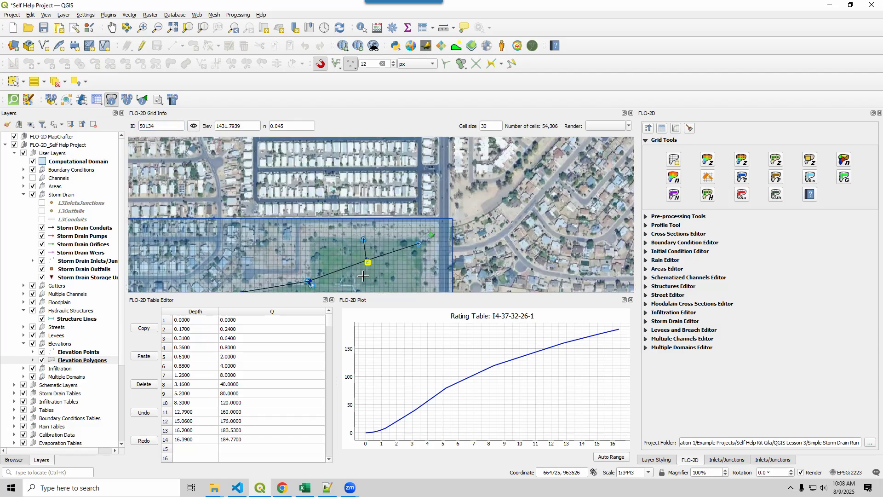
left_click_drag(350, 282, 380, 237)
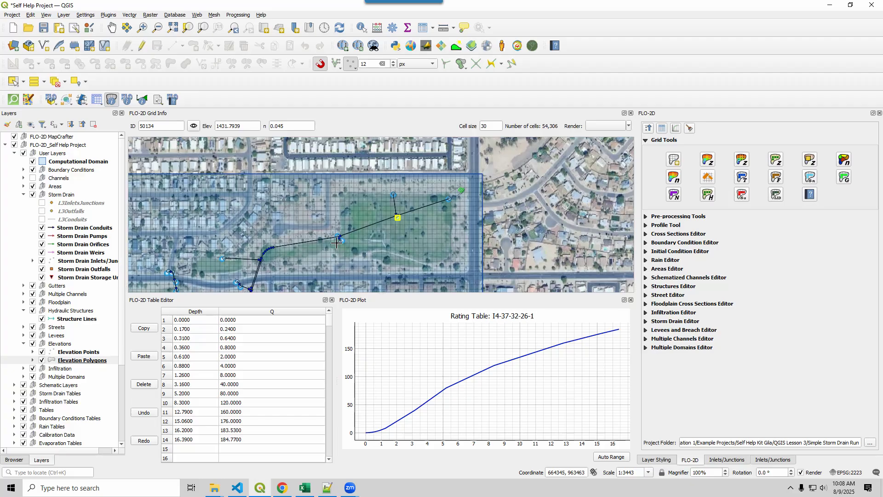
scroll(341, 236, "up", 1)
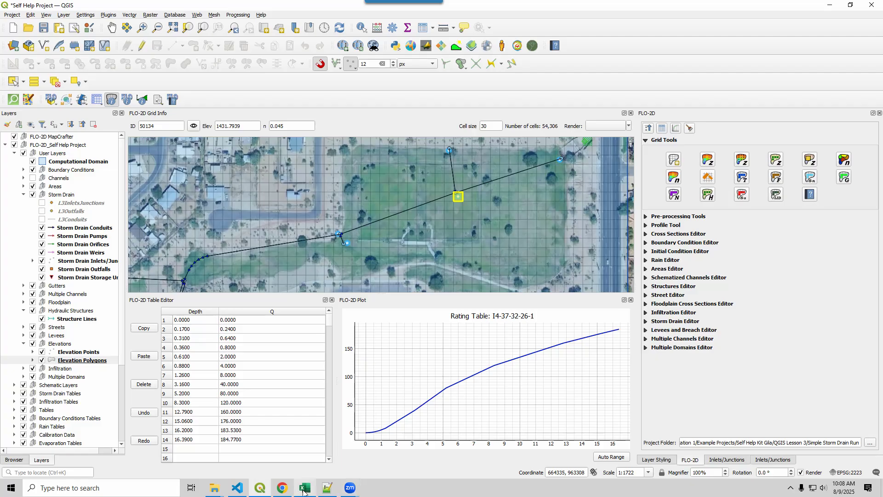
Take grid cell 41874 from ManholePop.OUT and locate it on the QGIS map.
mouse_move(304, 493)
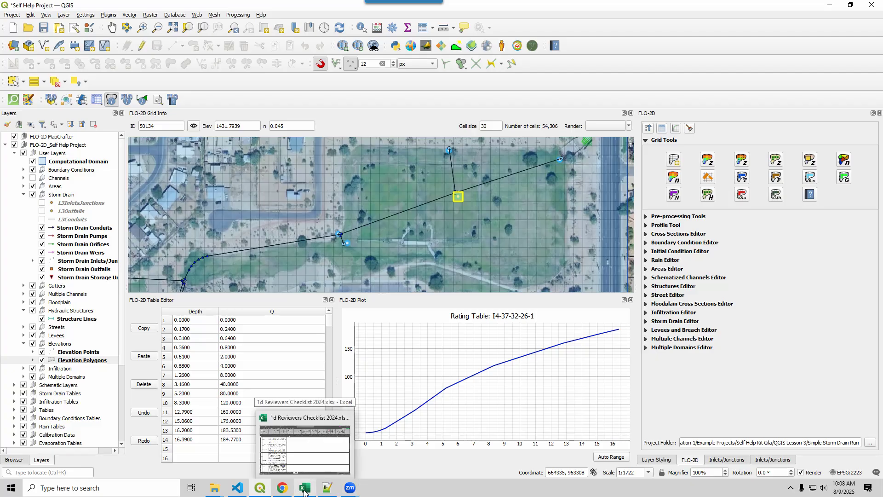
left_click(327, 487)
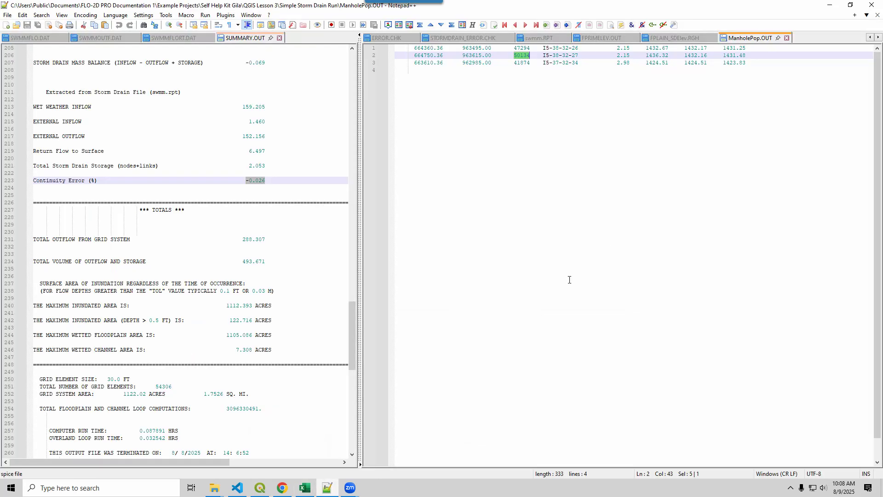
double_click(522, 63)
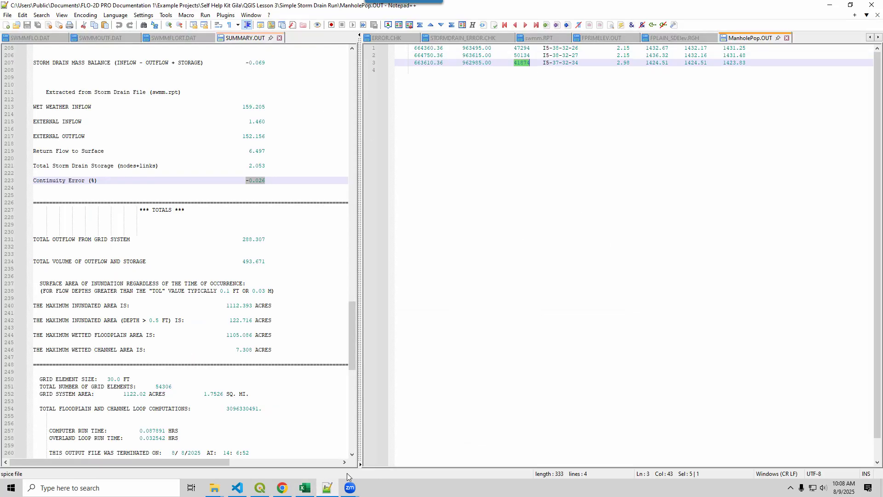
left_click(260, 489)
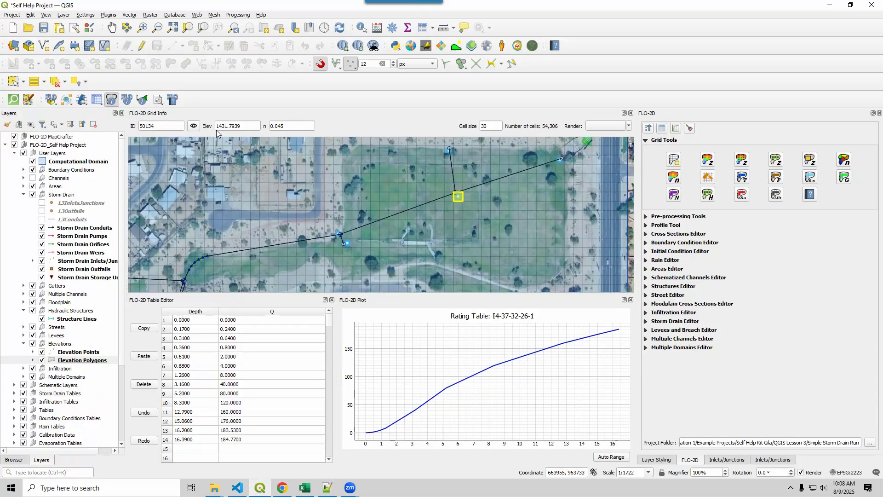
double_click(160, 126)
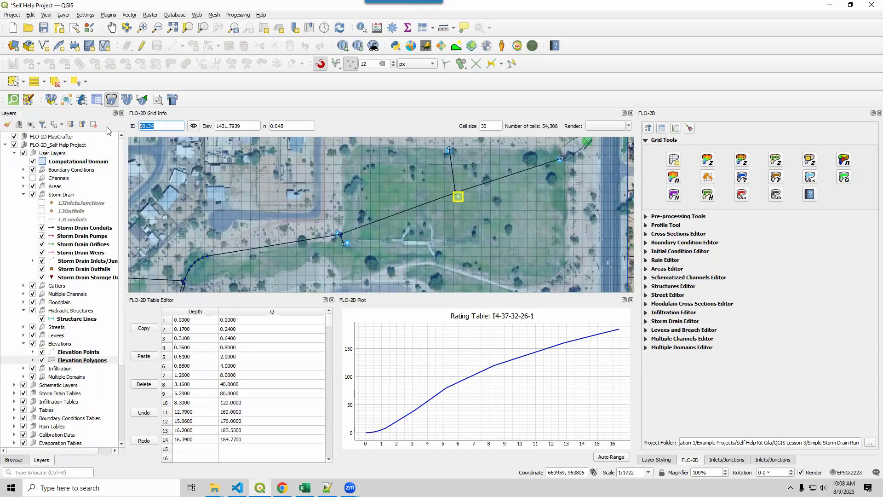
left_click(193, 127)
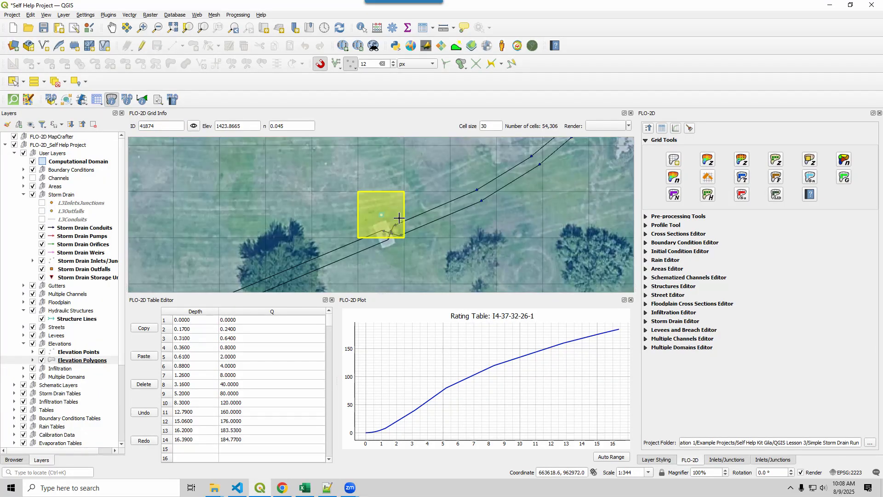
Examine the manhole structure and crossing conduits at grid cell 41874, checking the adjacent cell and the surrounding network.
scroll(399, 218, "up", 2)
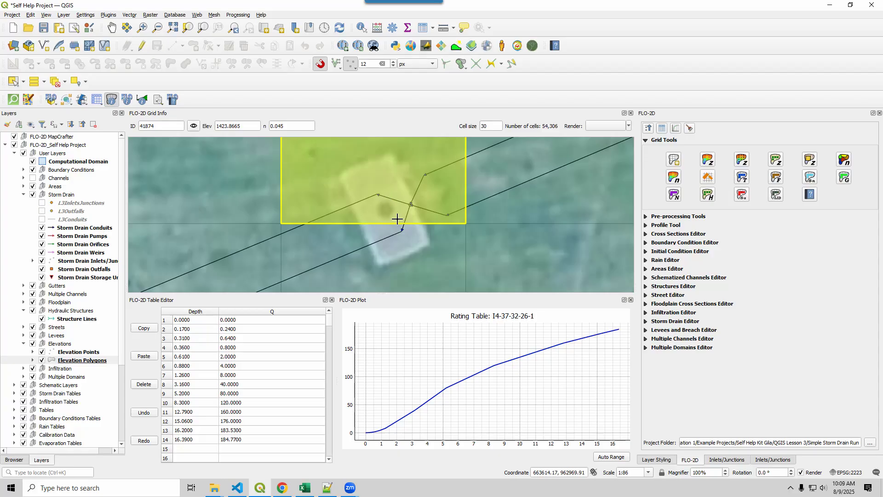
scroll(397, 218, "down", 1)
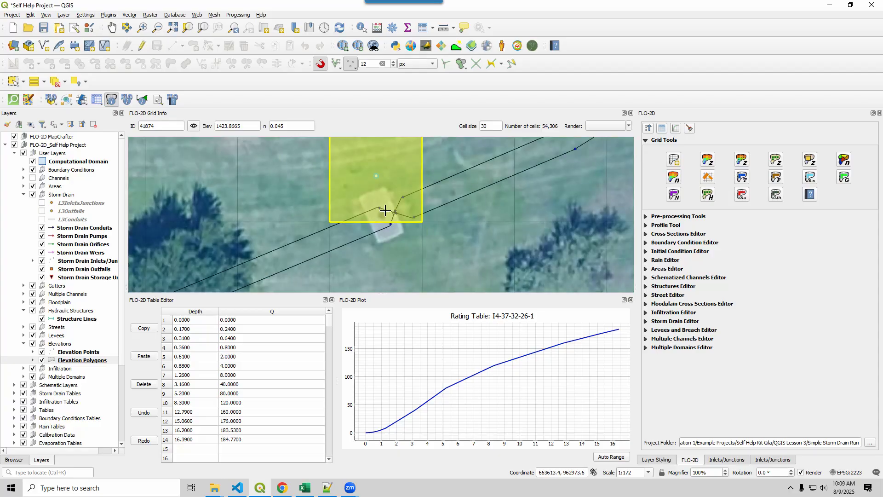
scroll(384, 214, "down", 3)
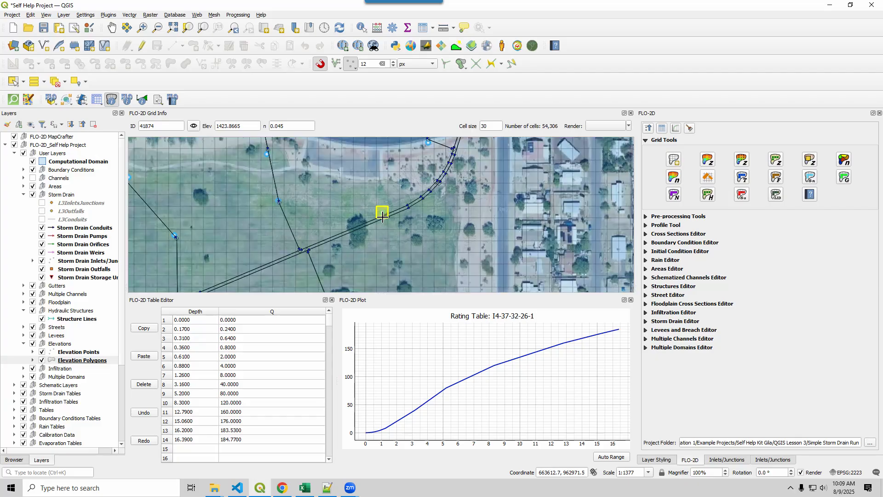
scroll(382, 217, "down", 2)
scroll(382, 217, "up", 2)
left_click(383, 219)
scroll(383, 221, "up", 2)
scroll(387, 226, "up", 1)
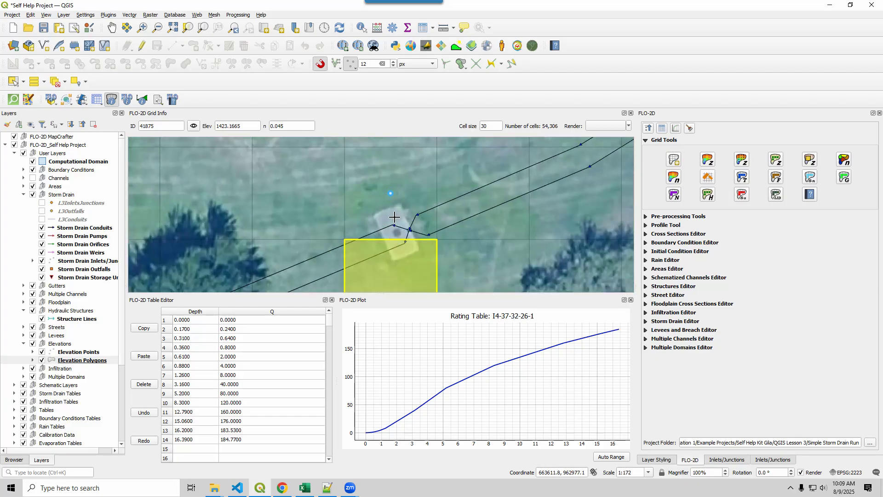
left_click(394, 221)
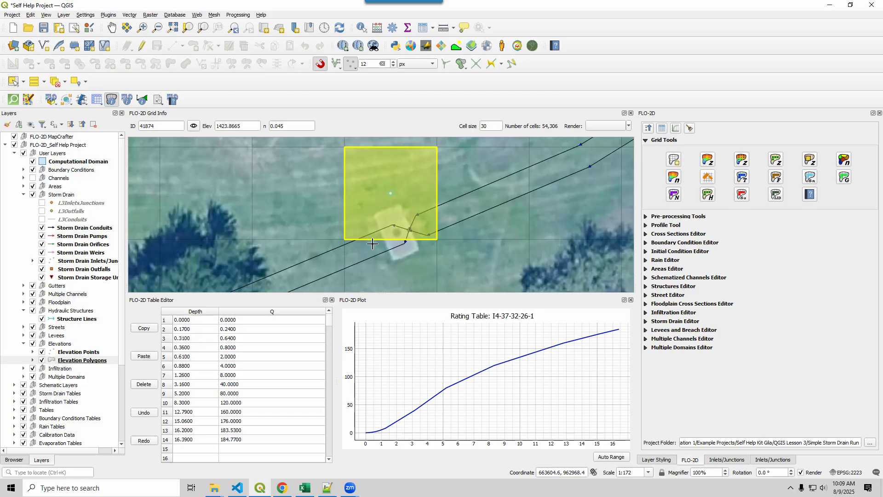
scroll(384, 239, "down", 3)
scroll(376, 240, "down", 1)
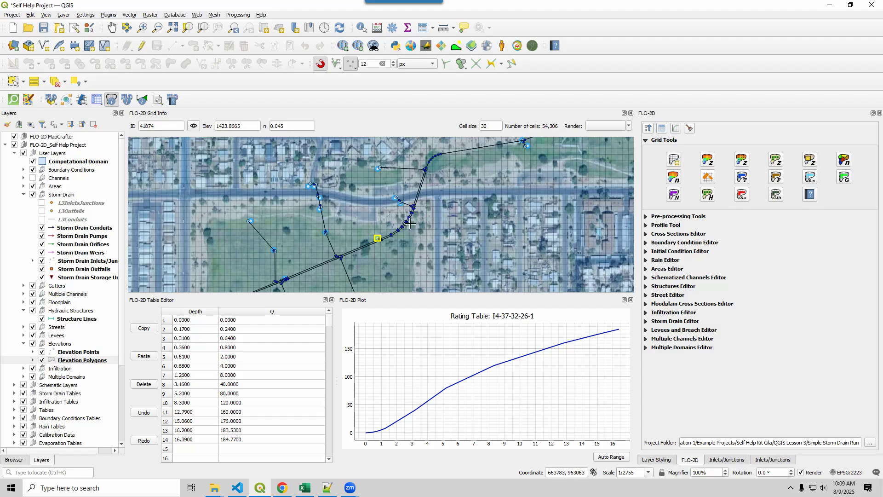
Plot the discharge results for storm drain junction I5-37-32-34 at grid cell 41874.
left_click_drag(402, 240, 460, 216)
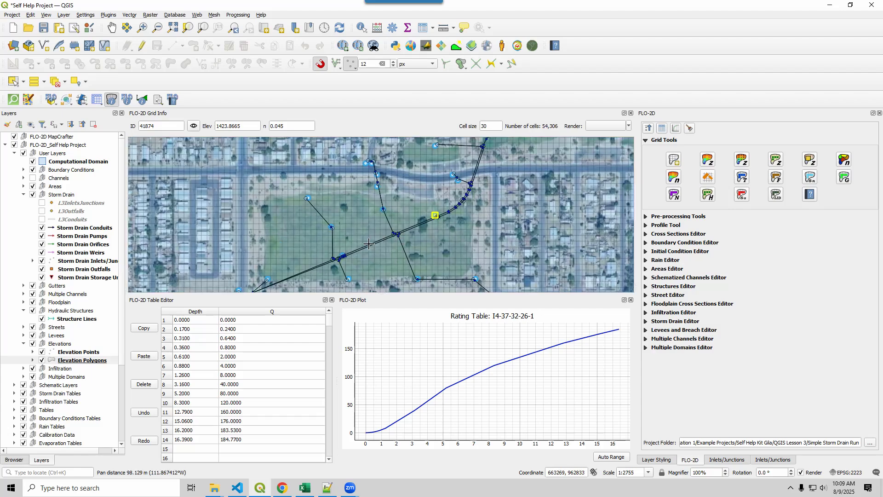
left_click(143, 101)
left_click(437, 219)
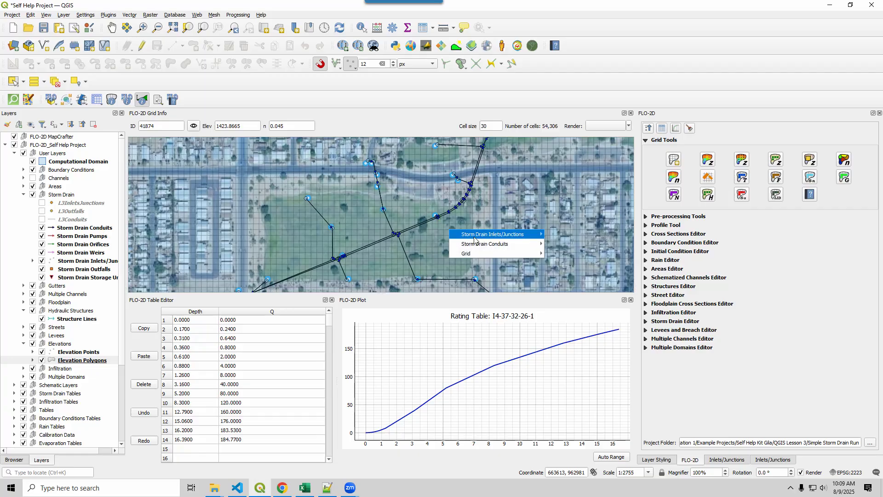
mouse_move(481, 235)
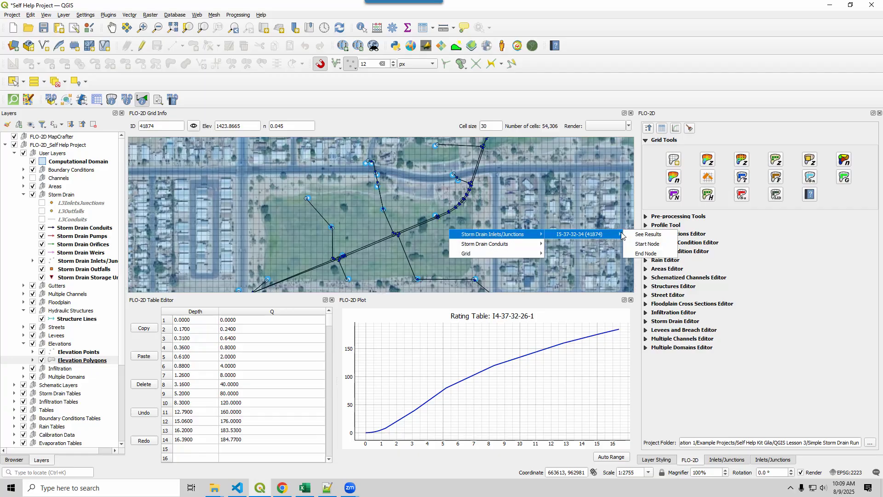
left_click(610, 235)
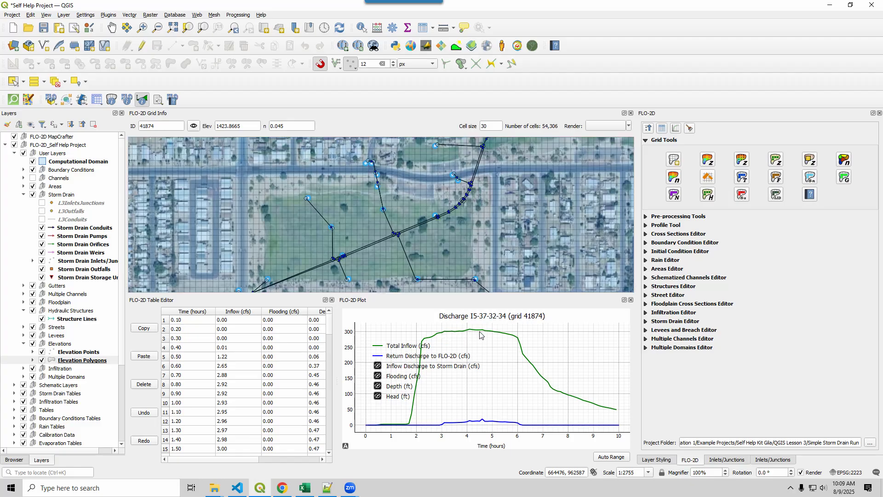
Plot the results for conduit P-J1-37-32-62 near the junction, showing only the Percent Full (%) curve.
left_click(462, 226)
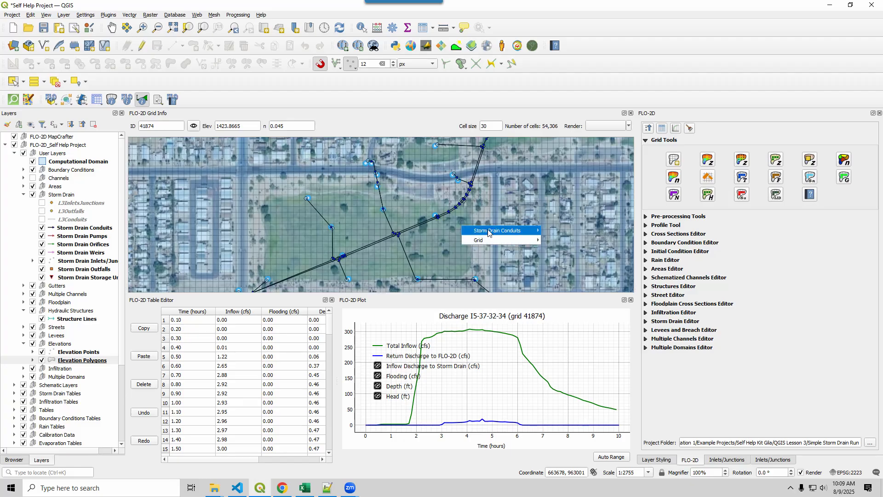
mouse_move(488, 232)
left_click(569, 230)
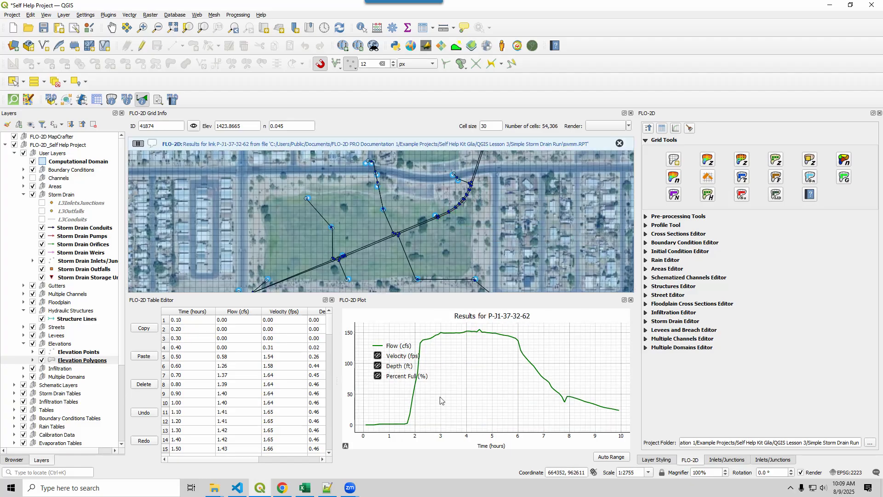
left_click(377, 376)
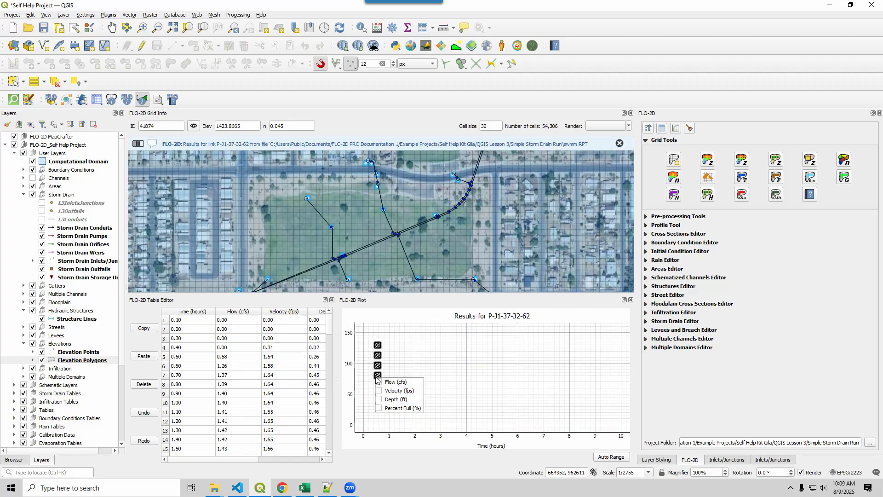
left_click(379, 408)
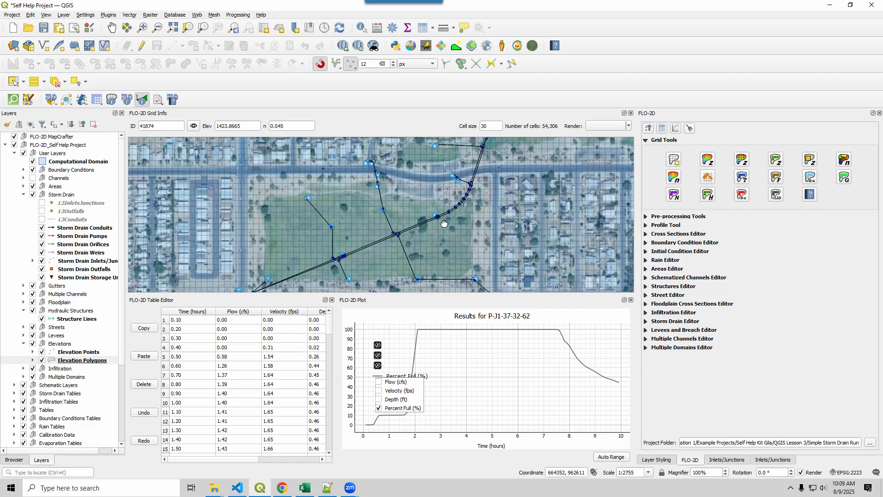
Examine the storm drain network on the map from the downstream trunk line up to the inlet at its northeast upstream end.
left_click_drag(444, 224, 336, 204)
left_click_drag(197, 255, 373, 257)
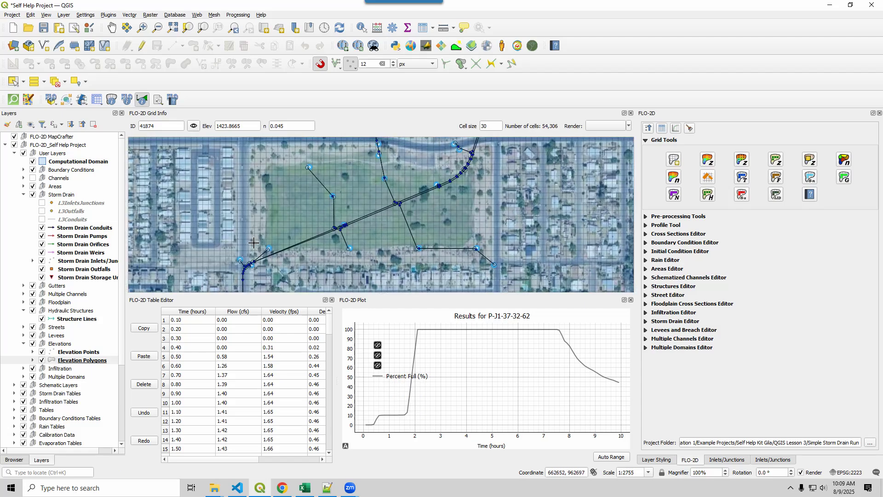
left_click_drag(300, 263, 371, 271)
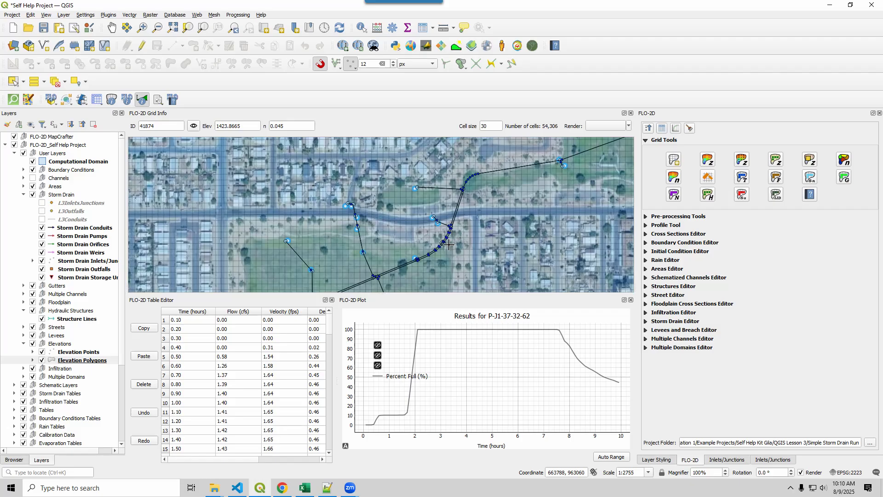
scroll(463, 200, "down", 1)
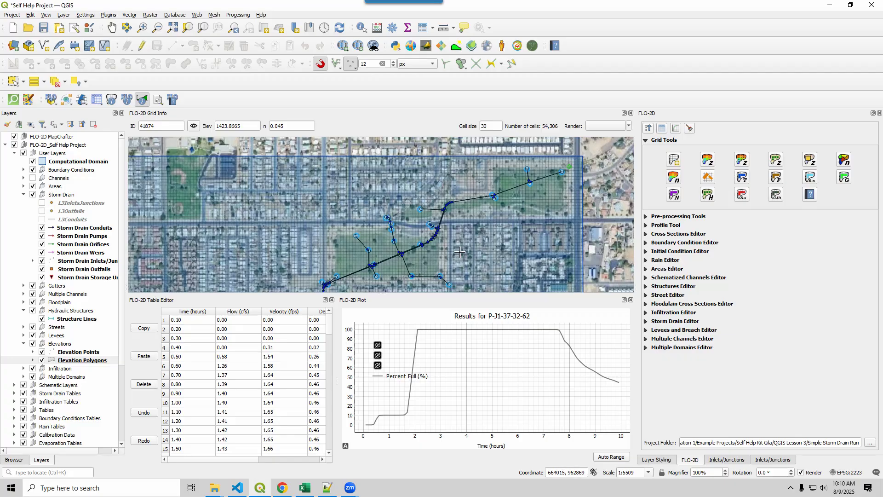
scroll(430, 230, "up", 1)
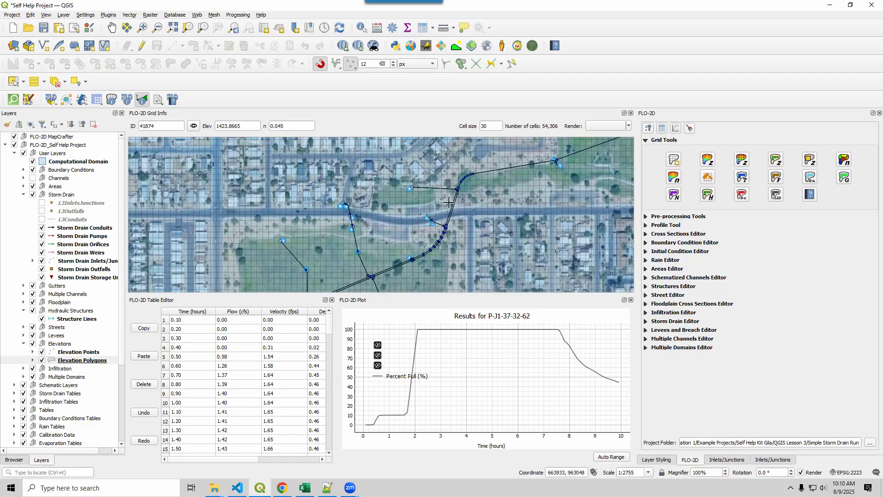
left_click_drag(434, 259, 510, 184)
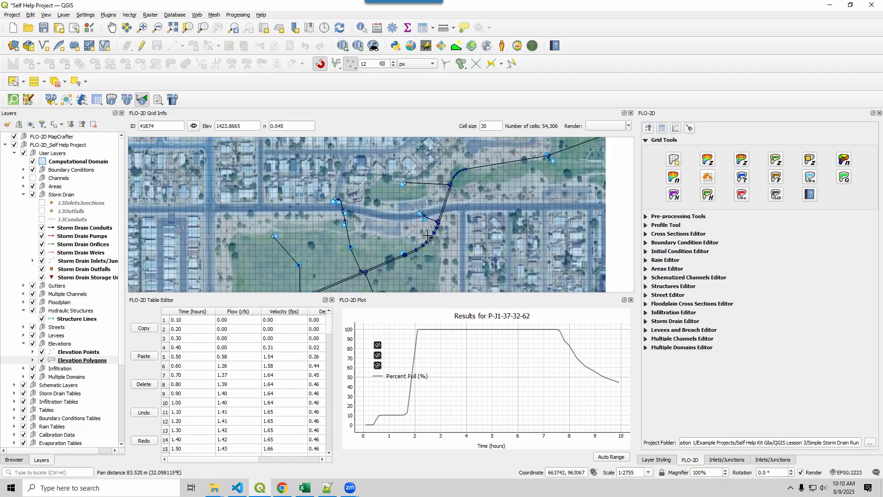
scroll(529, 179, "down", 1)
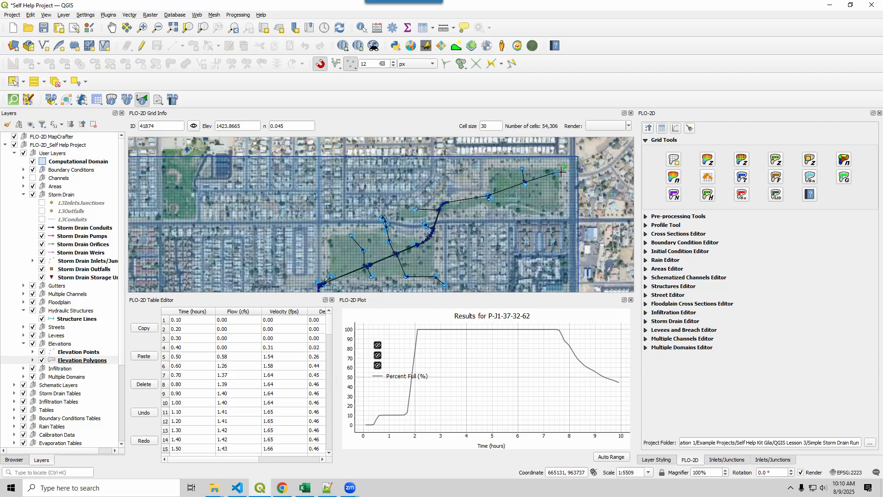
scroll(560, 172, "up", 2)
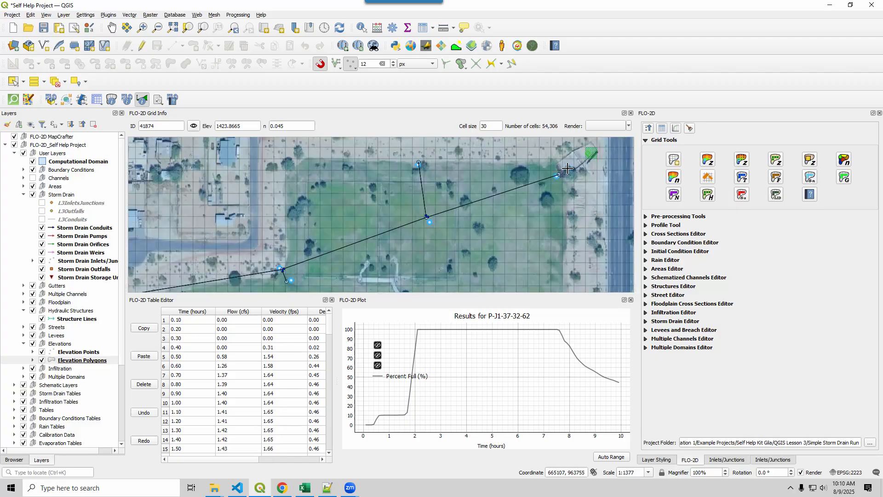
scroll(564, 170, "up", 1)
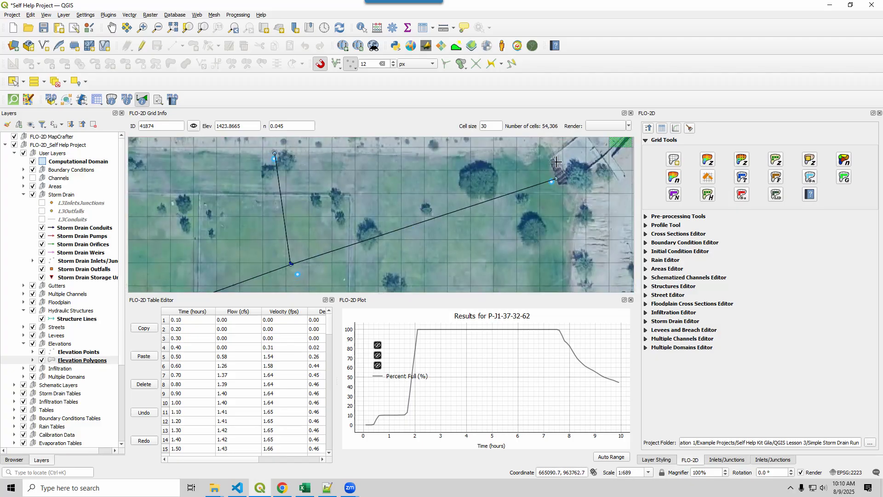
scroll(508, 202, "down", 3)
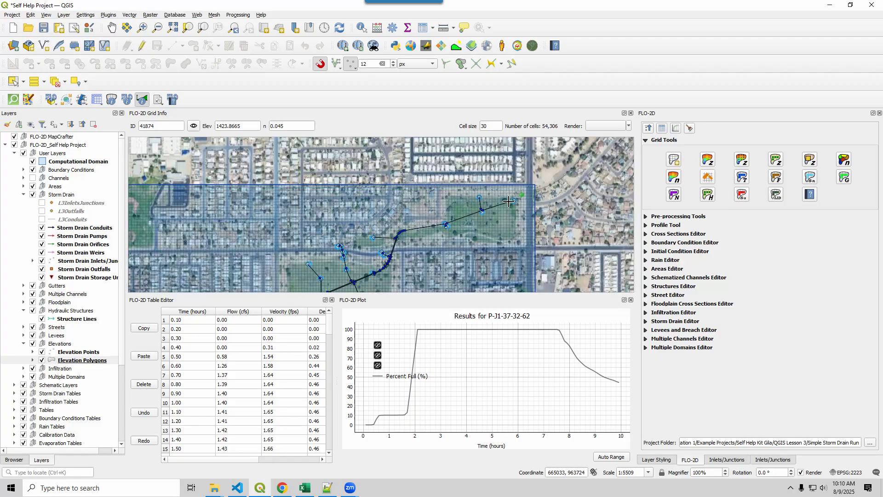
left_click_drag(435, 231, 441, 200)
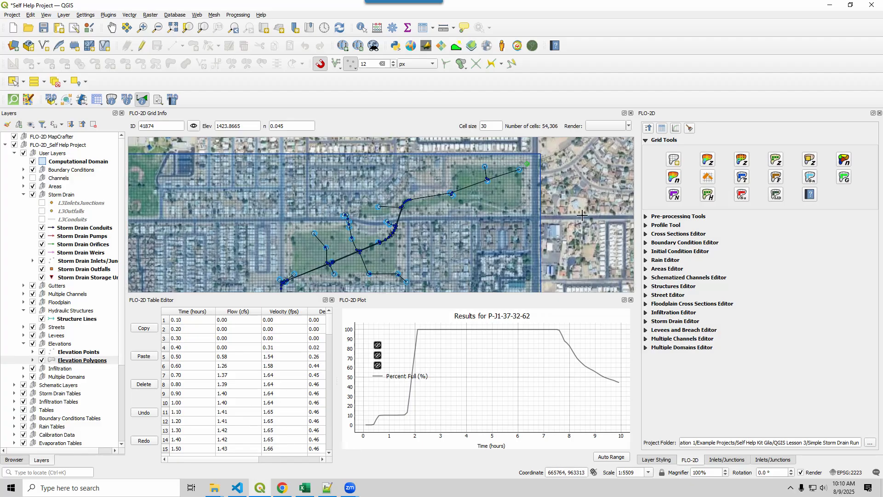
Collapse the Grid Tools group and switch back to ManholePop.OUT in Notepad++.
left_click(646, 139)
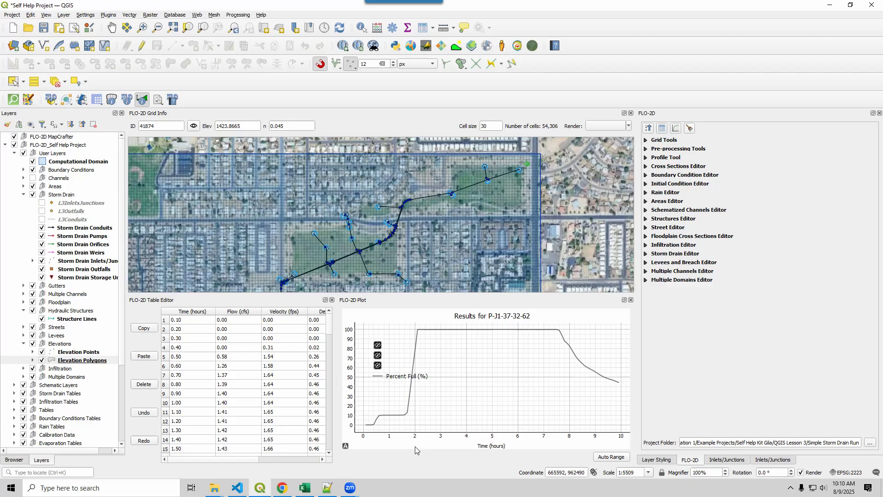
left_click(326, 489)
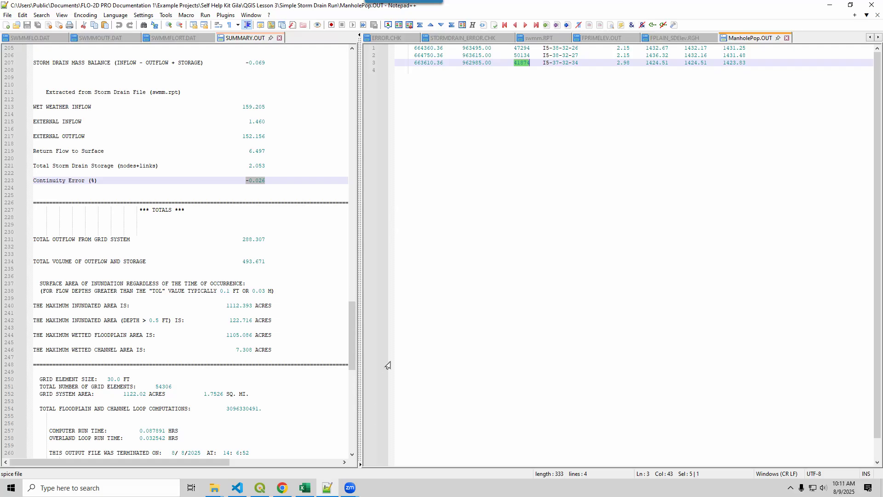
Read checklist item 19.40 on SWMM.RPT hydraulic spot checks in the Excel reviewers checklist, then switch to QGIS.
left_click(304, 488)
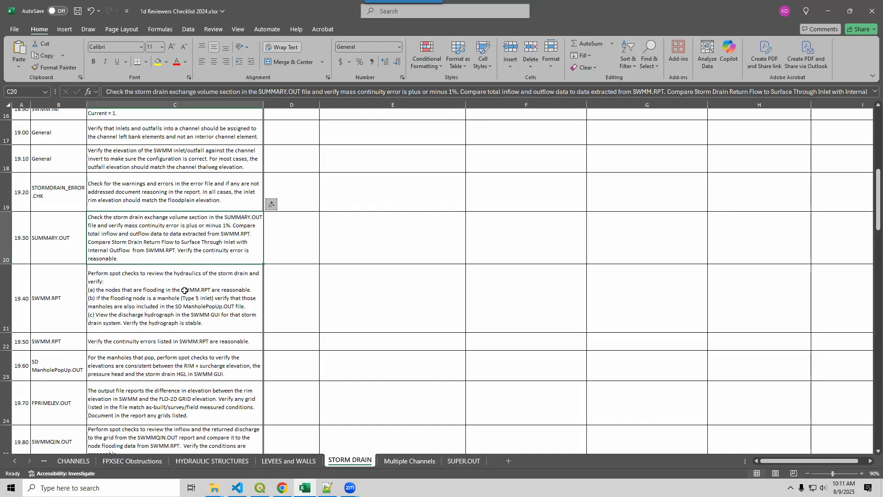
left_click(129, 317)
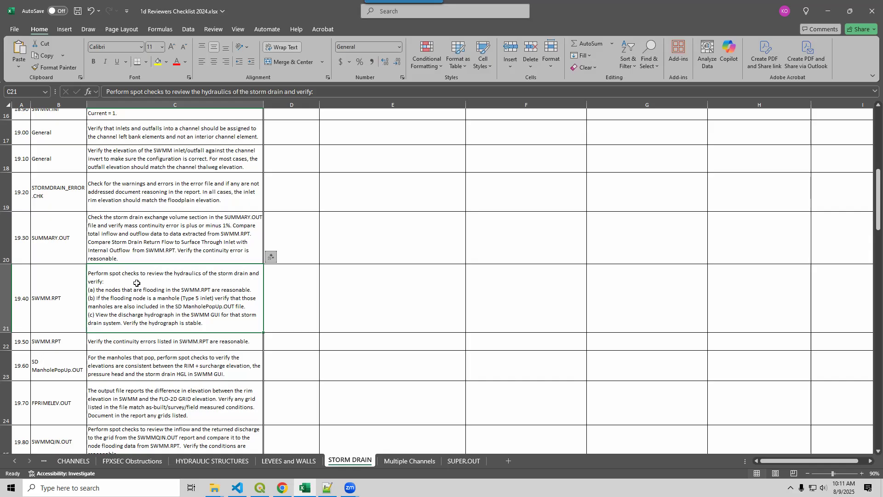
mouse_move(326, 490)
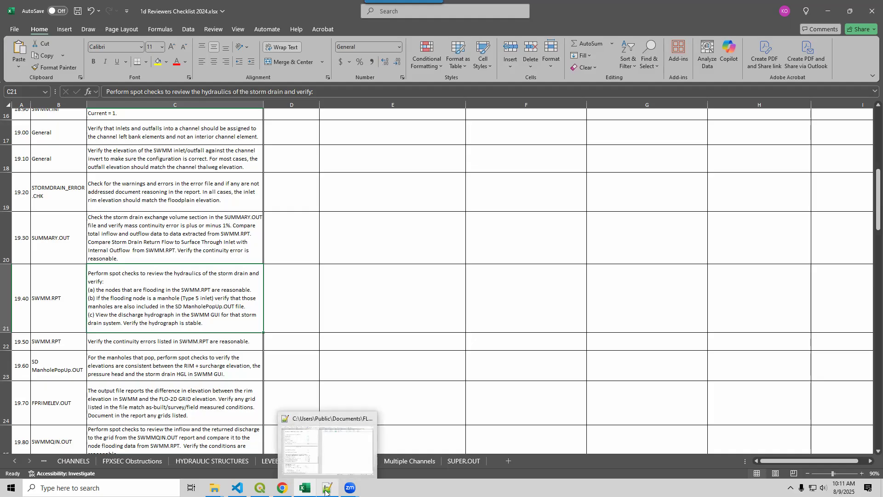
left_click(261, 488)
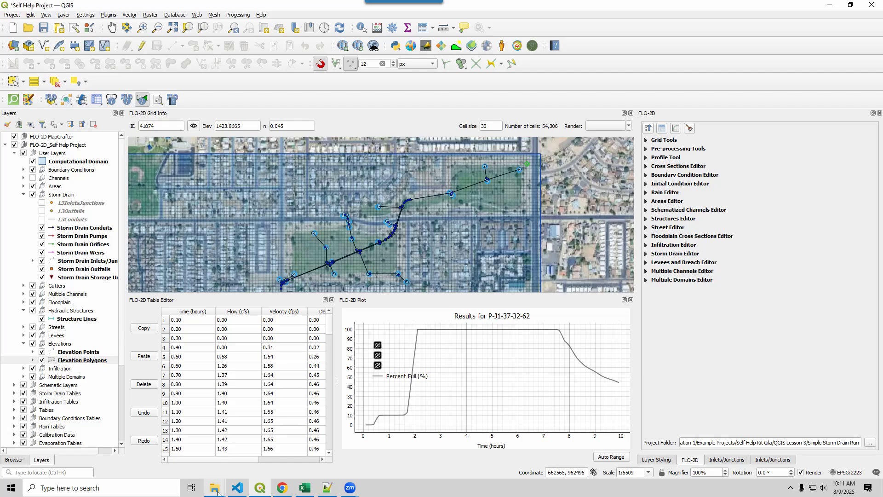
Open the MapCrafter > StormDrain > Links > Flow folder of the Simple Storm Drain Run project in File Explorer.
mouse_move(216, 492)
left_click(244, 470)
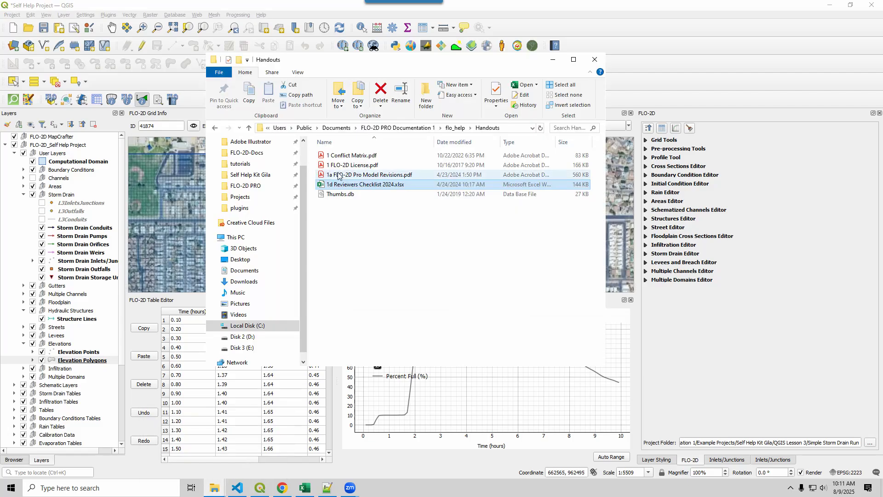
left_click(173, 463)
scroll(432, 138, "up", 5)
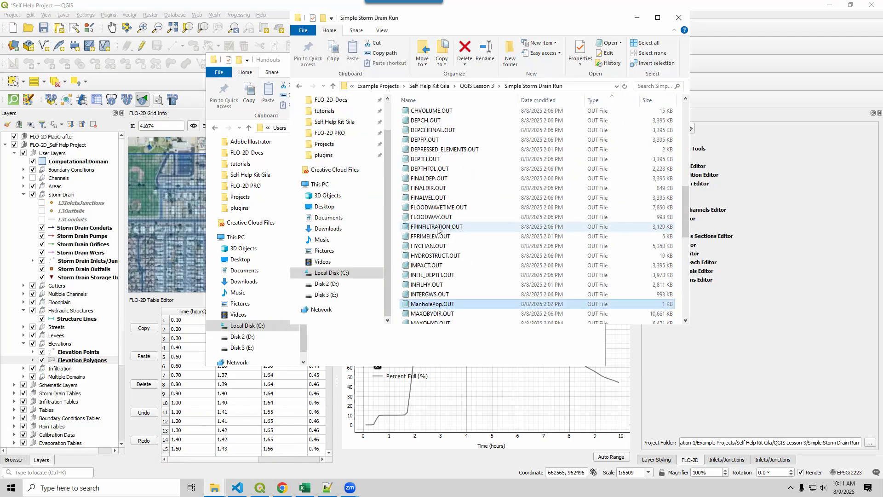
left_click(431, 114)
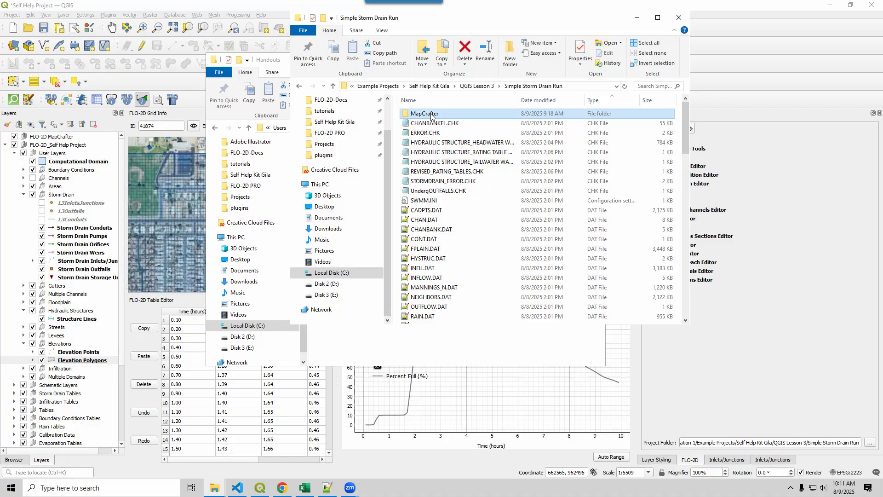
double_click(432, 114)
double_click(431, 115)
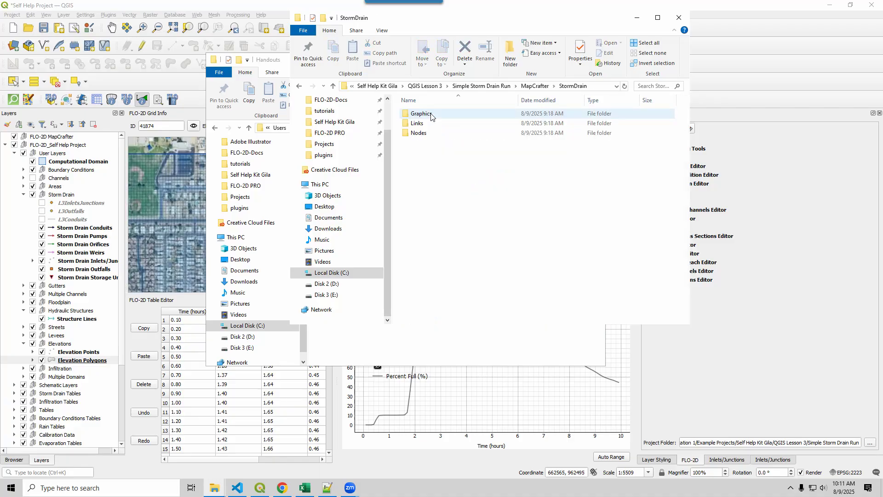
double_click(431, 123)
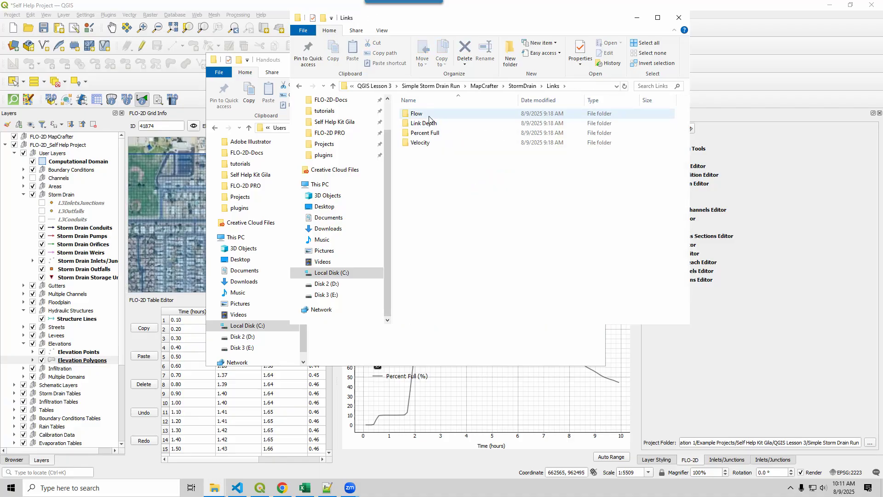
double_click(429, 115)
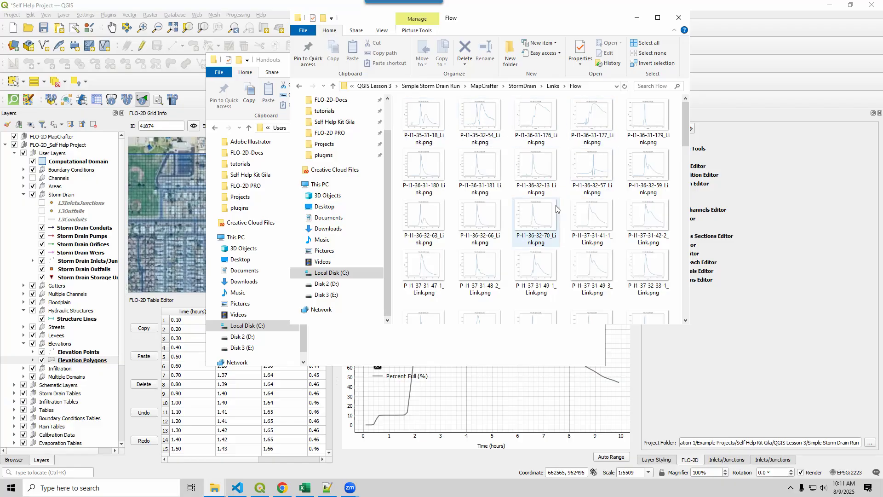
View the flow hydrograph image P-I3-37-32-49_Link.png and close it.
scroll(557, 208, "down", 5)
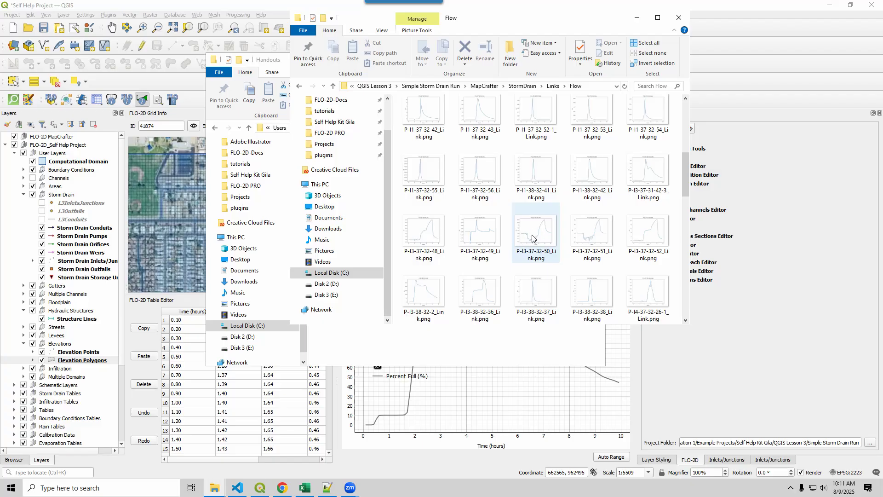
double_click(482, 238)
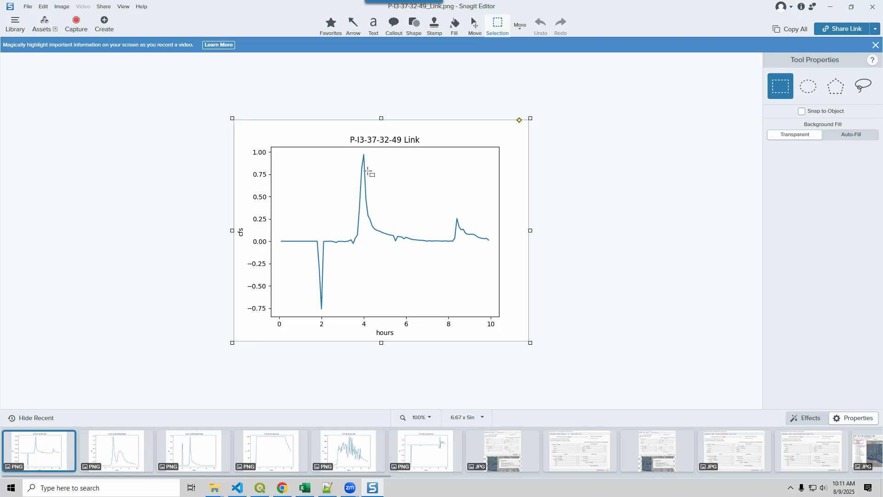
left_click(873, 9)
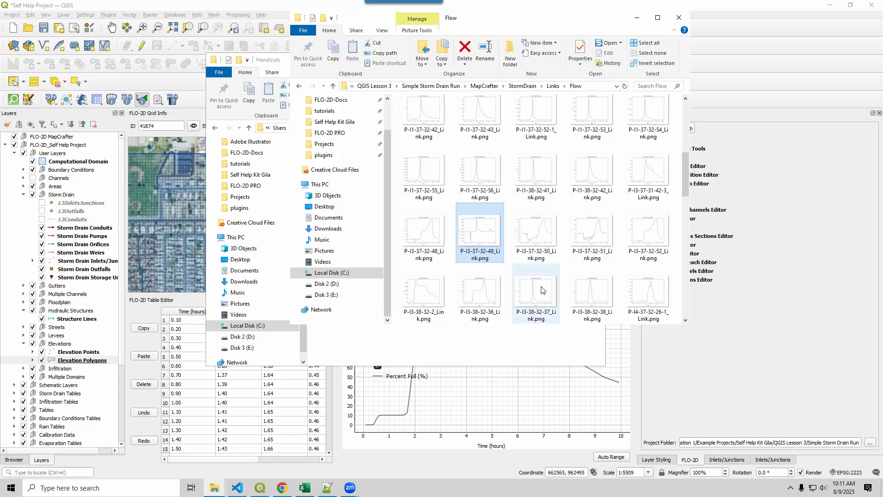
View the flow hydrograph image P-J1-36-32-55-A_Link.png and close it.
scroll(523, 206, "down", 5)
scroll(523, 206, "down", 2)
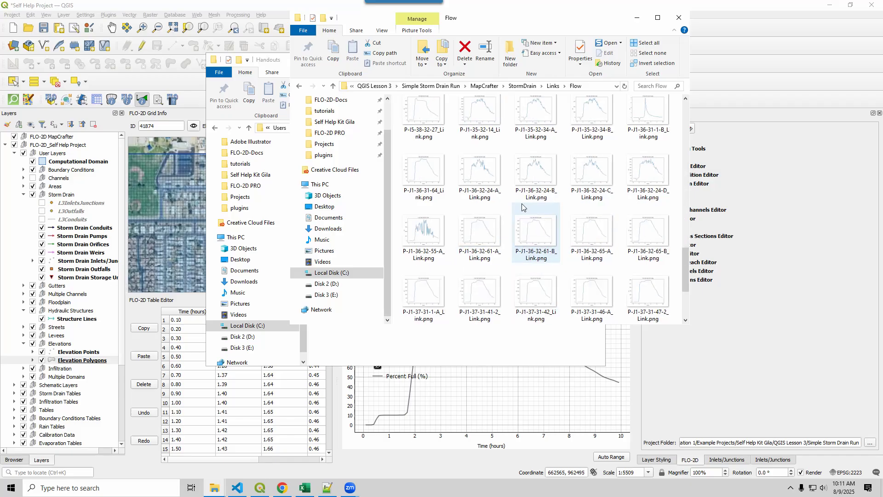
left_click(418, 239)
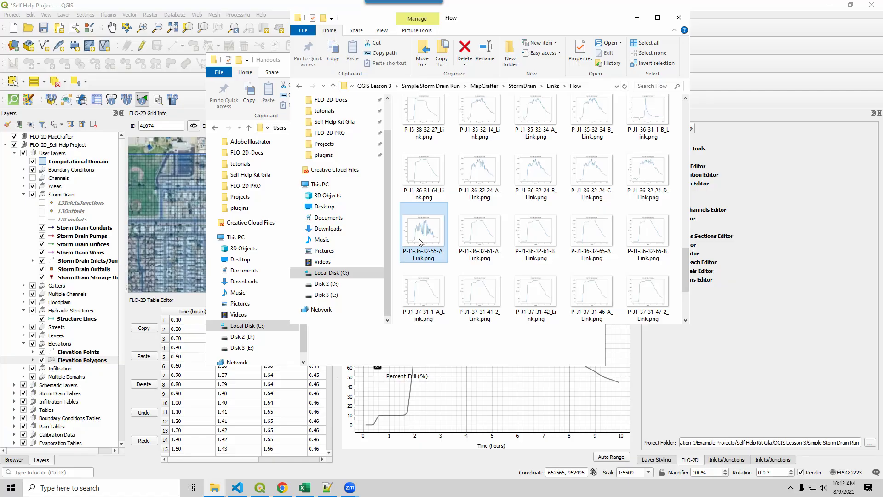
double_click(419, 239)
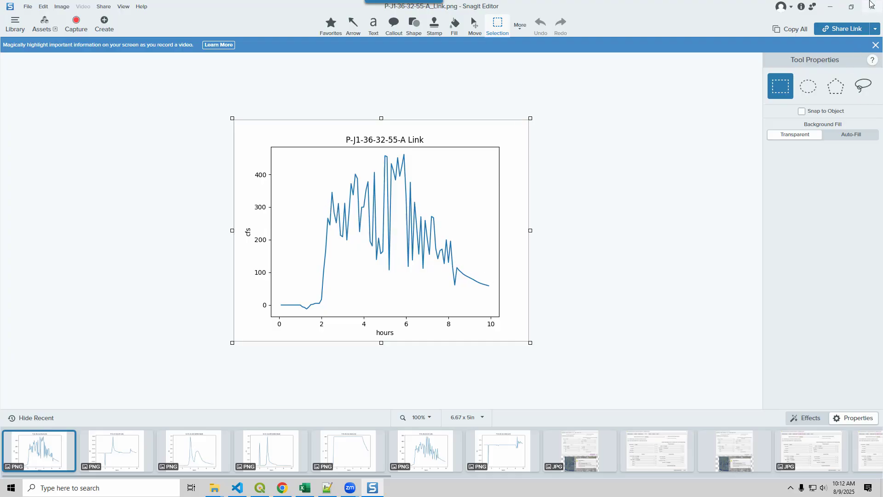
left_click(872, 7)
Copy the conduit name P-J1-36-32-55-A from the hydrograph's file name and return to QGIS.
left_click(407, 252)
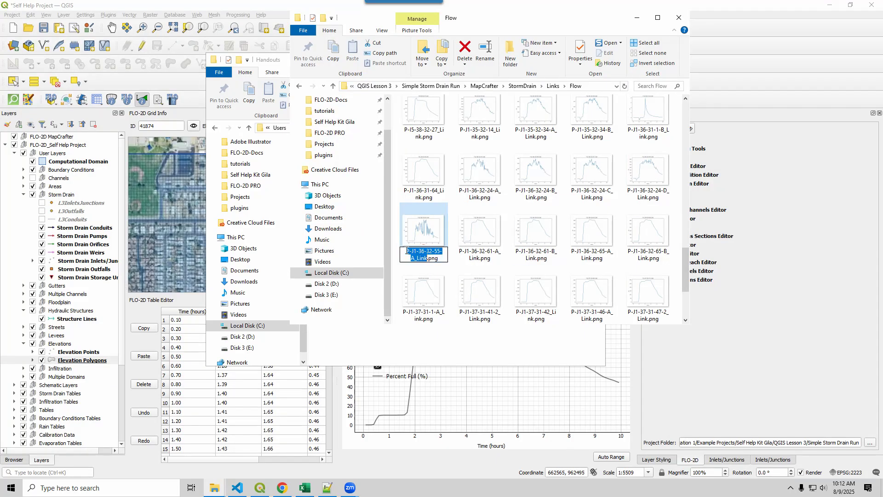
left_click_drag(406, 250, 415, 257)
key("ctrl+c")
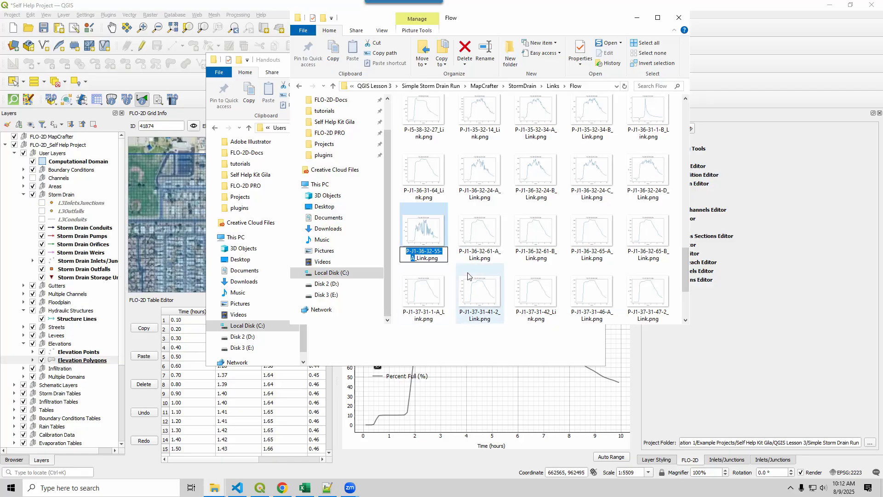
left_click(687, 377)
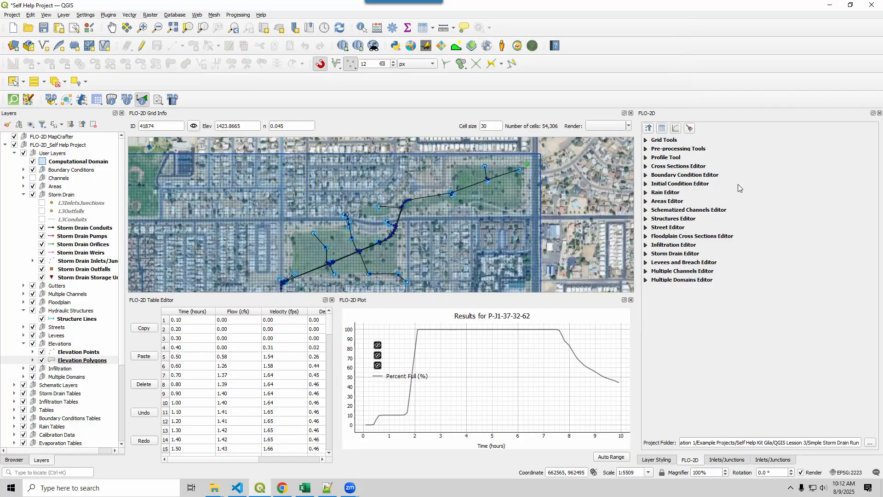
Close both open Inlets/Junctions property panels.
left_click(735, 460)
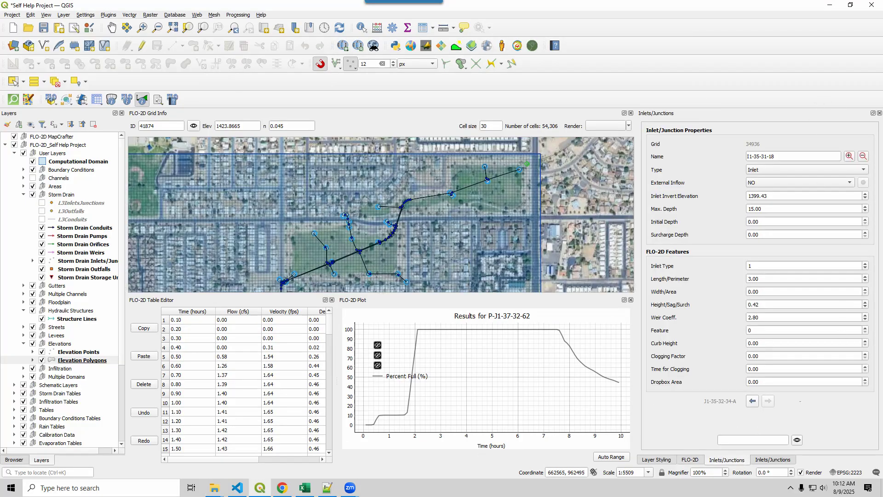
left_click(879, 113)
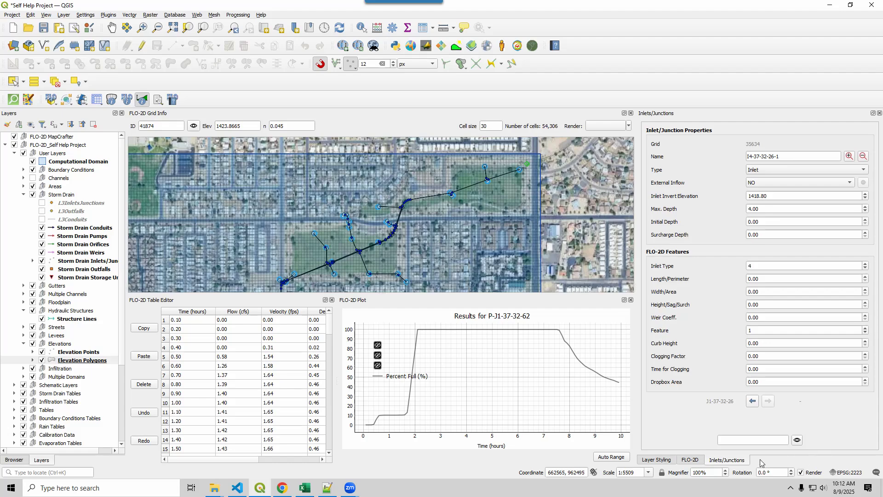
left_click(880, 113)
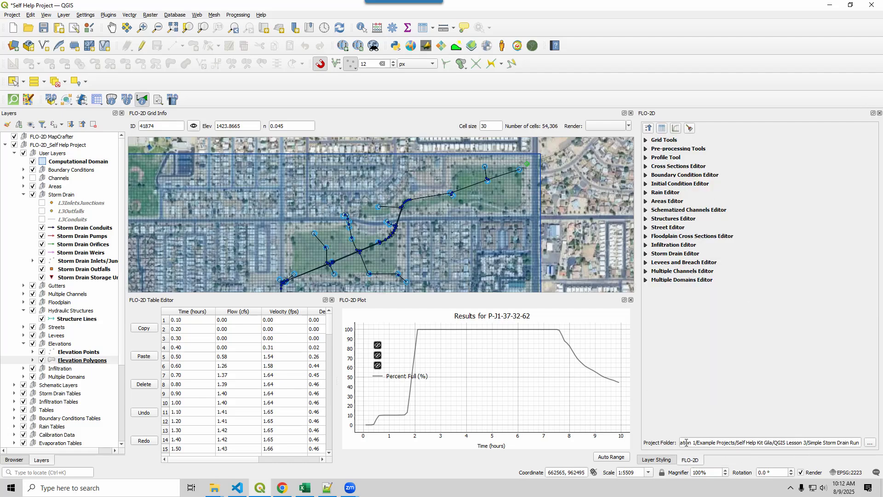
Find conduit P-J1-36-32-55-A on the map using the Storm Drain Editor's object search.
left_click(645, 254)
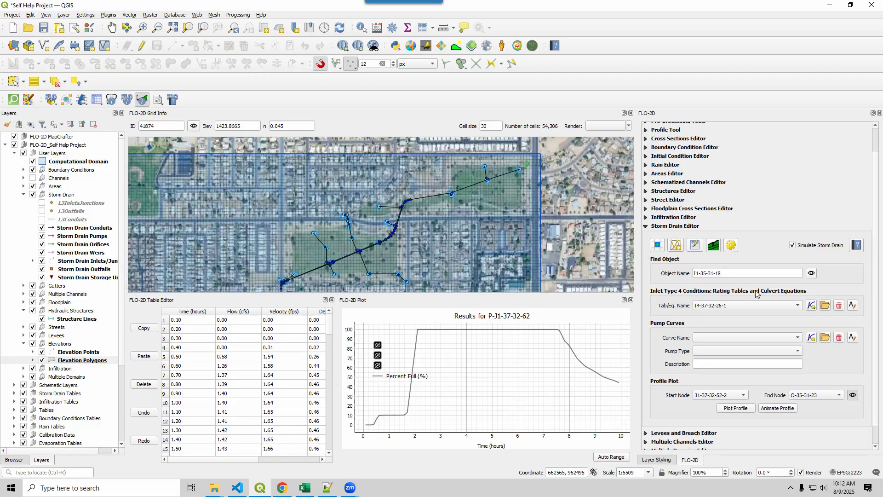
key("ctrl+v")
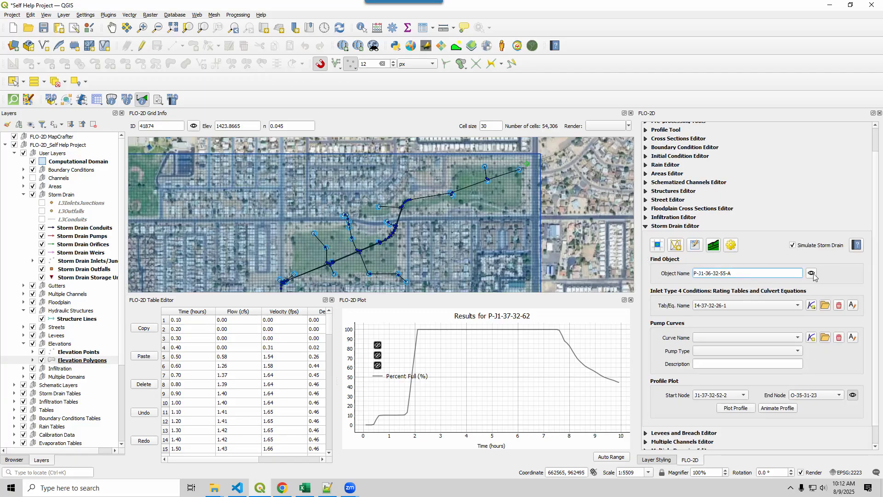
left_click(813, 275)
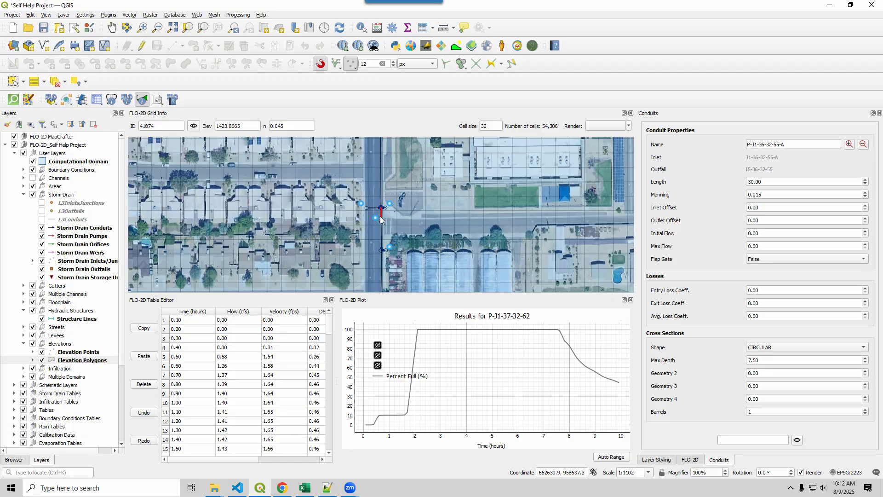
Plot the flow results for storm drain conduit P-J1-36-32-55-A.
left_click(394, 230)
mouse_move(405, 236)
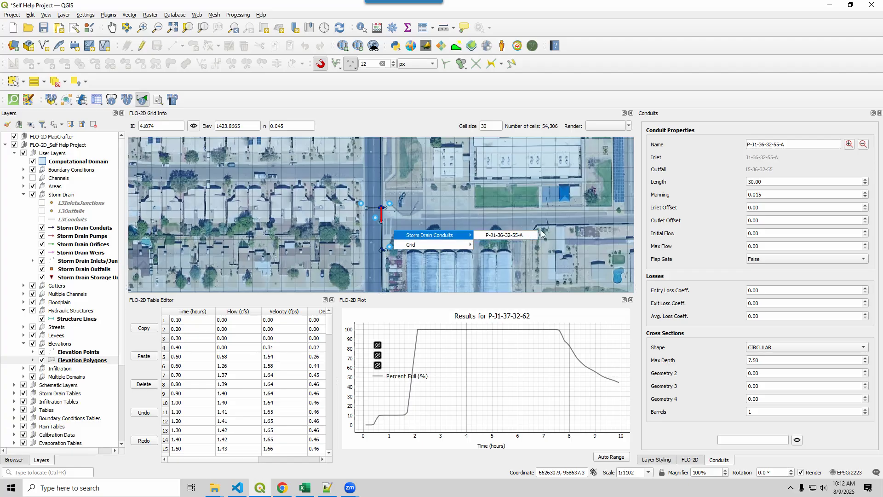
left_click(522, 236)
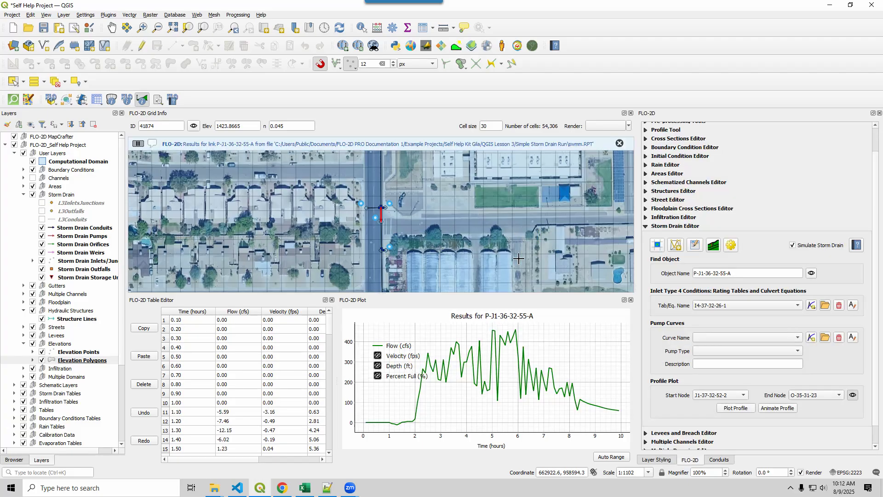
Check the Max Depth and Manning values in the properties of conduit P-J1-36-32-55-A.
left_click(720, 459)
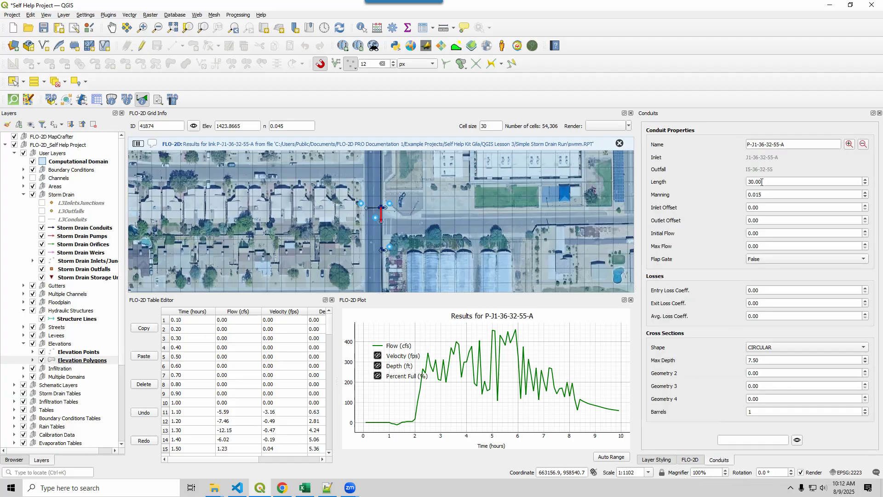
double_click(768, 362)
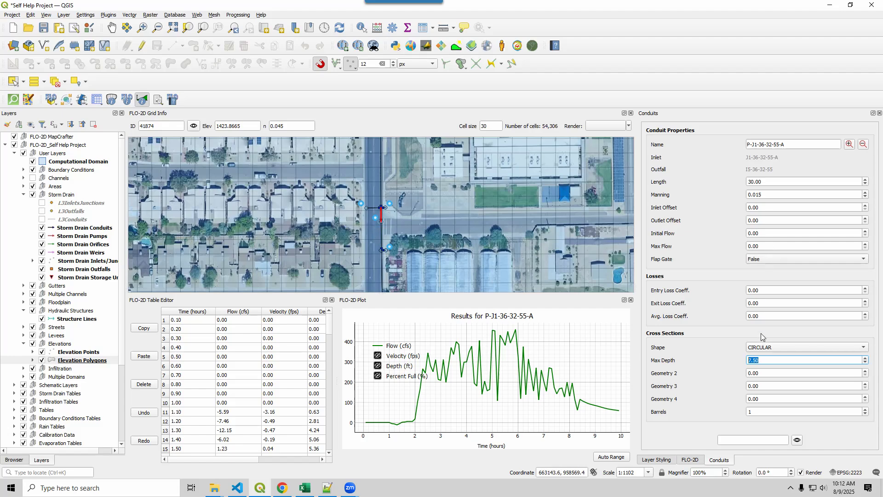
left_click(764, 197)
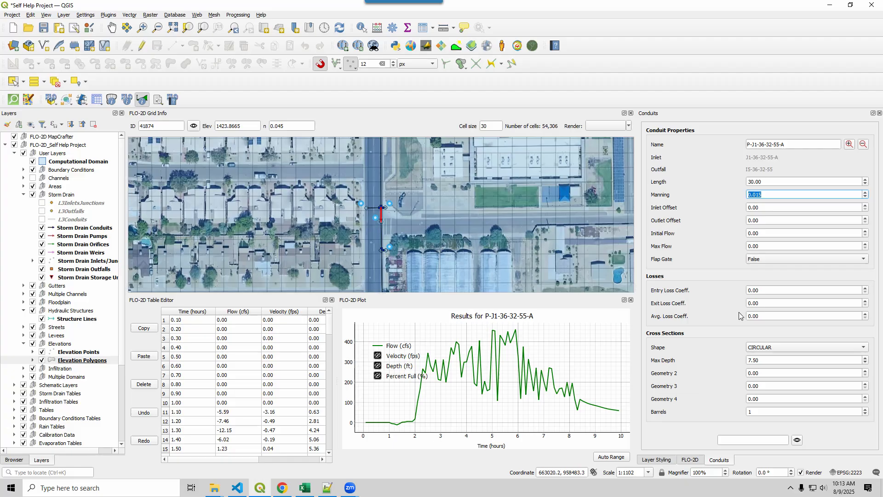
Plot the results for the adjacent downstream conduit P-I5-36-32-55, showing only the Velocity (fps) curve.
left_click(395, 251)
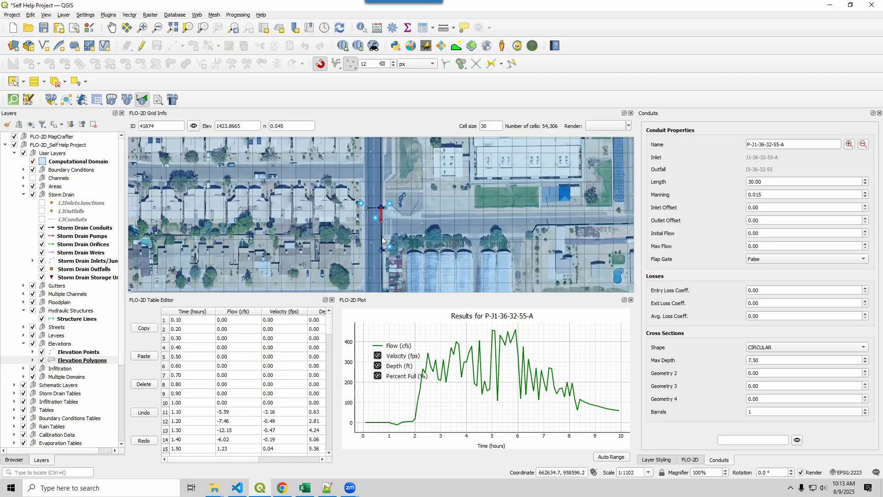
mouse_move(413, 256)
left_click(480, 254)
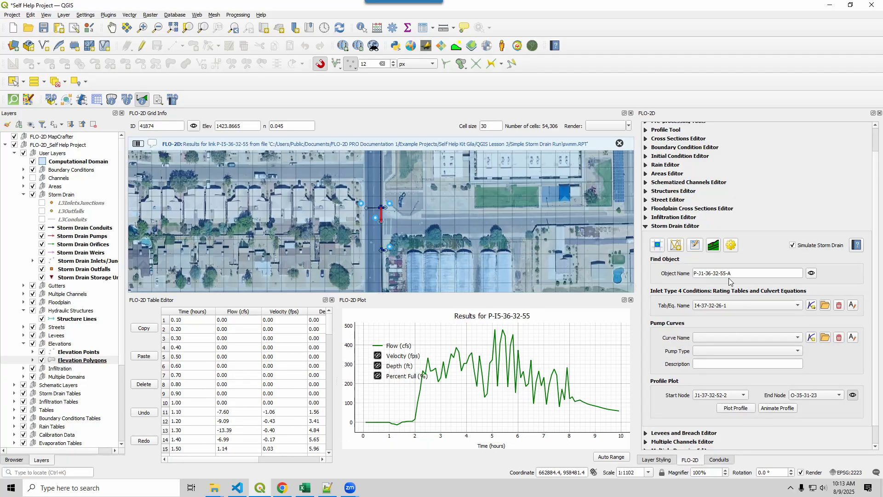
left_click(510, 317)
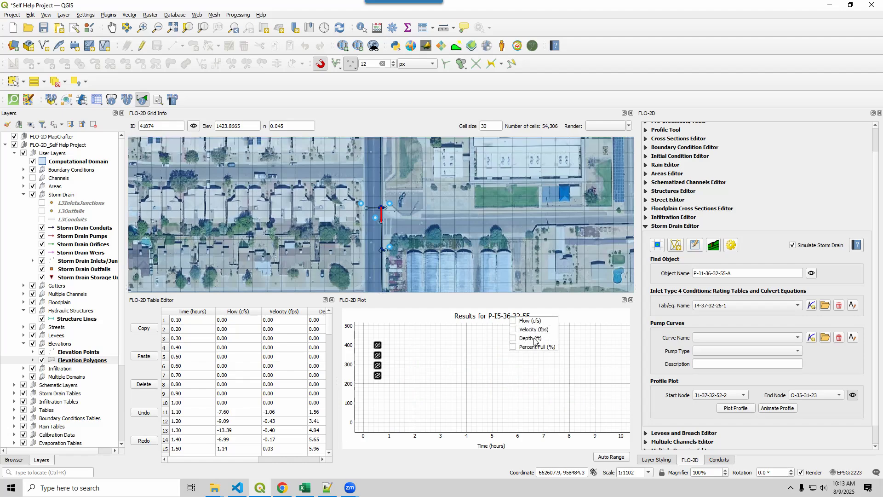
left_click(526, 330)
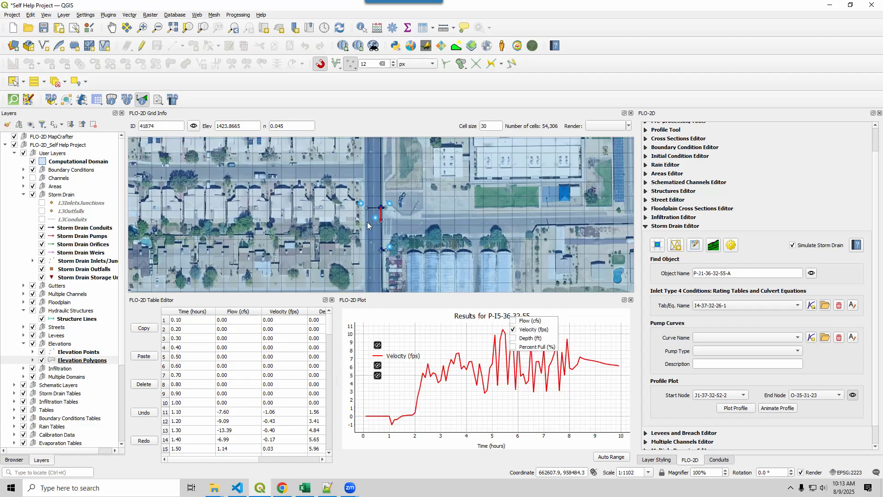
Replot the results for conduit P-I5-36-32-55 with the Flow (cfs) curve shown.
left_click(395, 244)
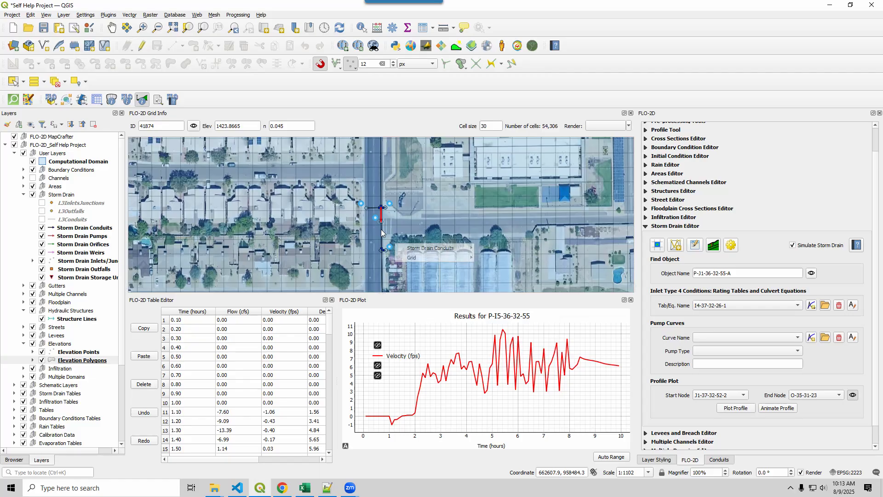
mouse_move(414, 250)
left_click(501, 248)
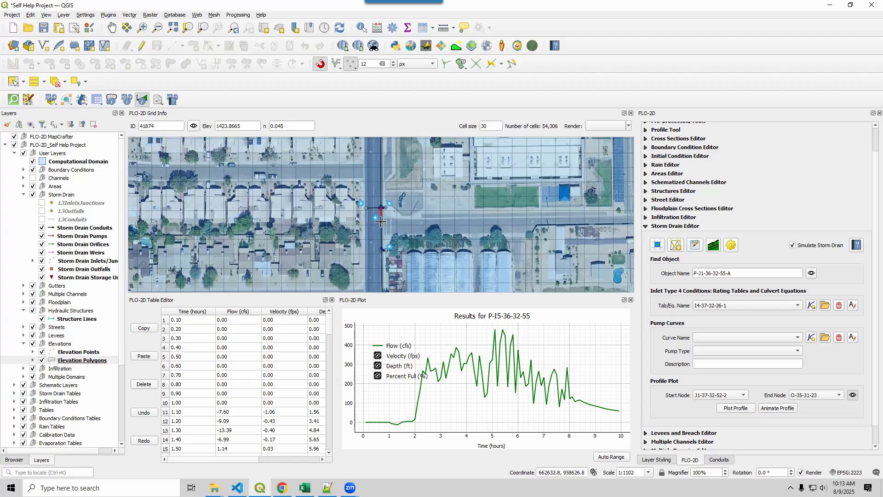
Replot the results for storm drain conduit P-I5-36-32-55, showing only the Percent Full (%) curve.
left_click(383, 236)
mouse_move(418, 255)
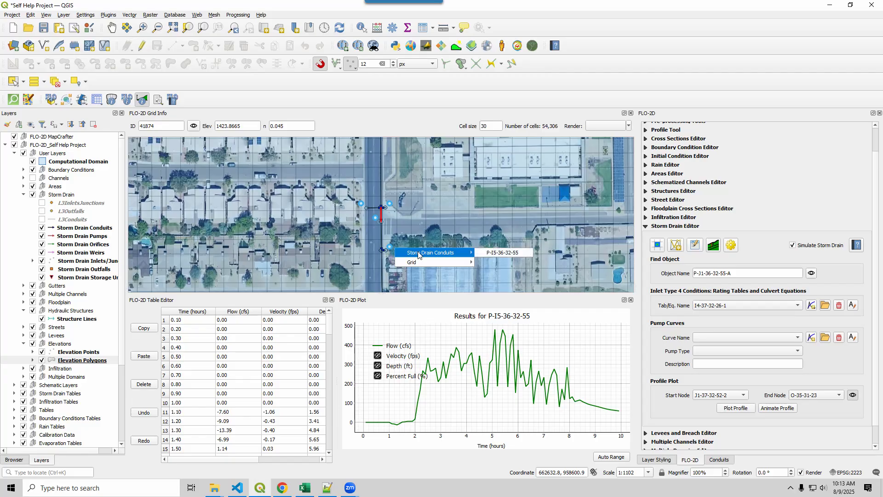
left_click(502, 253)
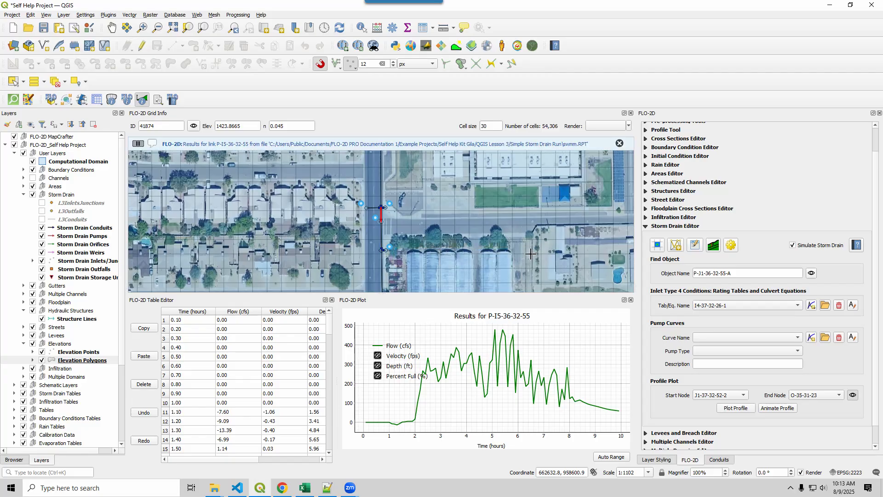
left_click(618, 145)
left_click(378, 377)
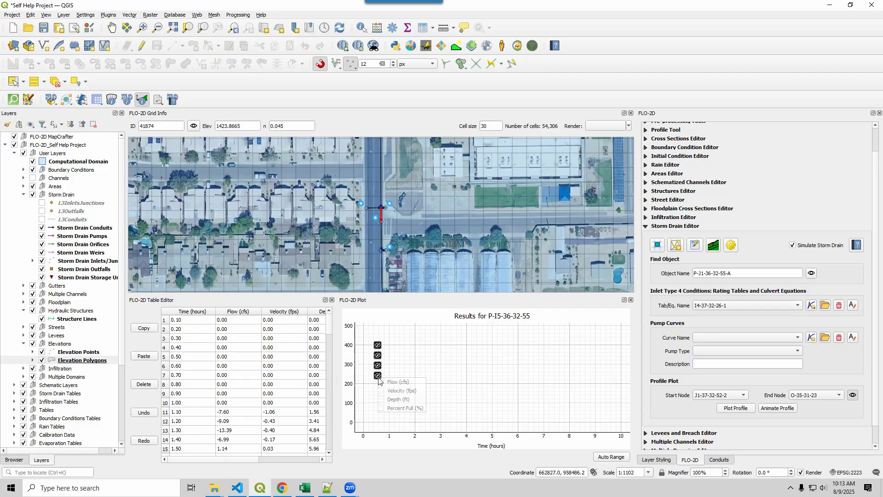
left_click(381, 408)
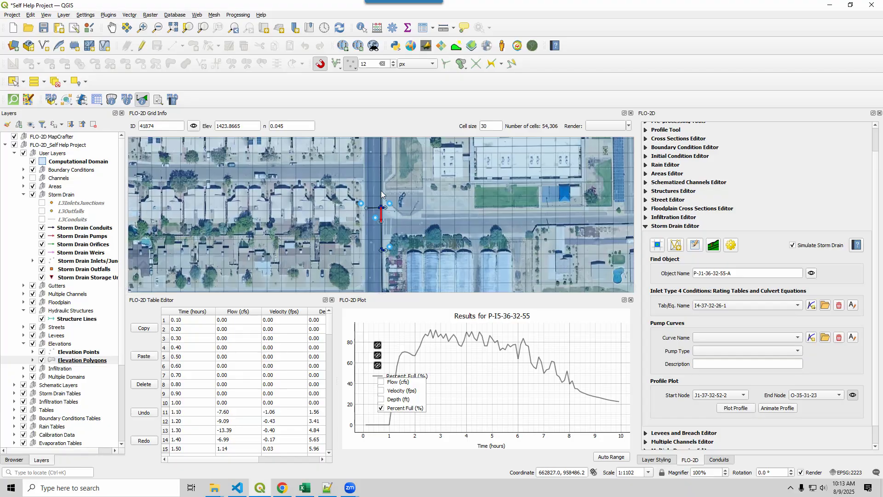
Plot the results for the adjacent upstream conduit P-I5-36-32-61, showing only the Percent Full (%) curve.
left_click(394, 204)
mouse_move(460, 209)
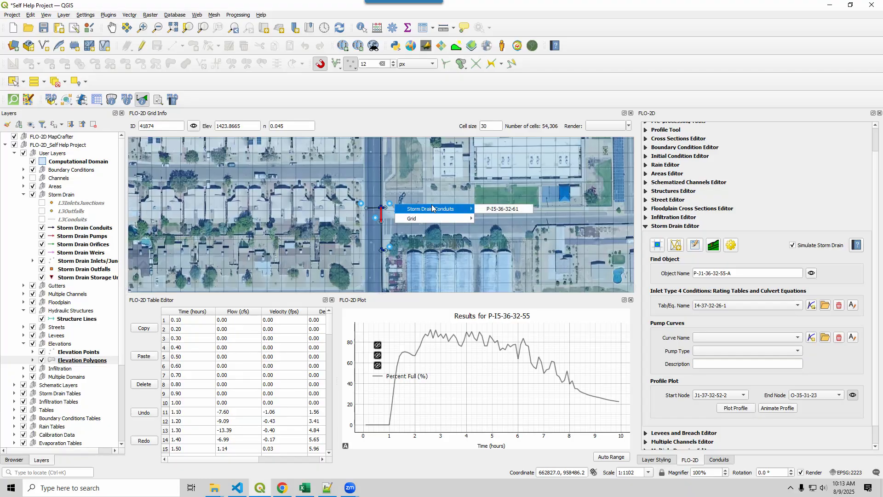
left_click(488, 212)
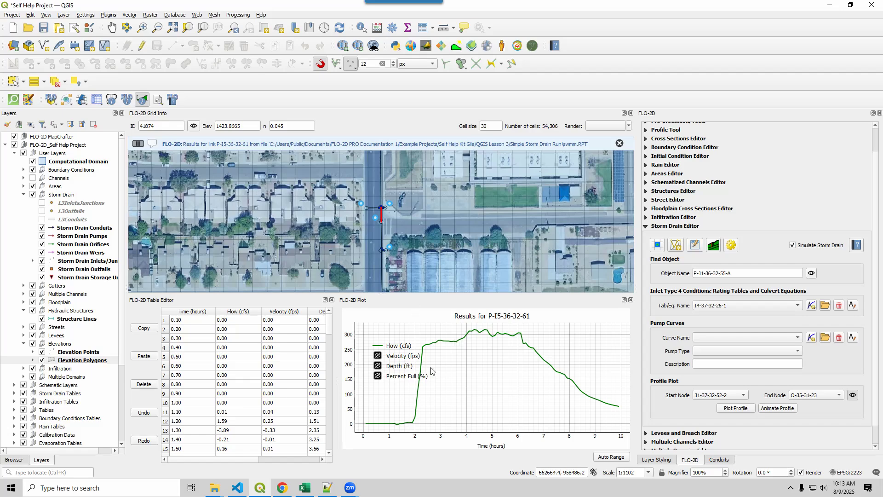
left_click(379, 376)
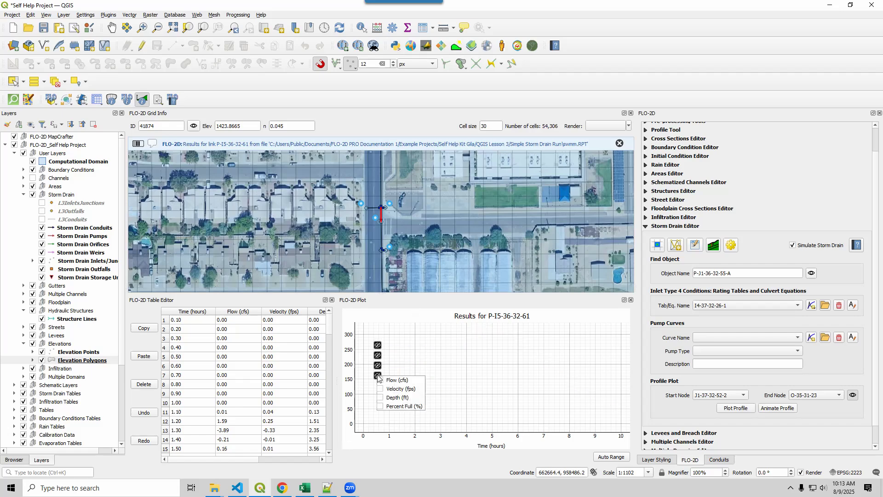
left_click(380, 406)
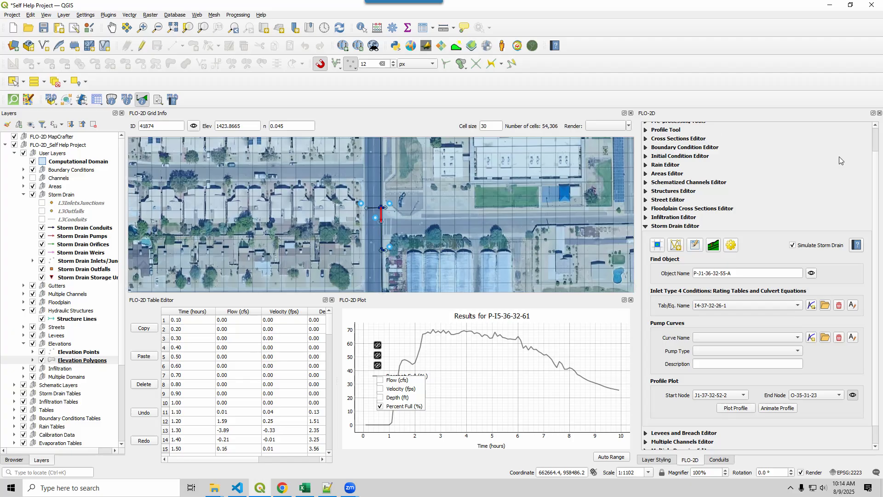
Collapse all FLO-2D editor groups and read storm drain checklist items 19.50 and 19.60 in the Excel reviewer's checklist.
scroll(875, 140, "up", 1)
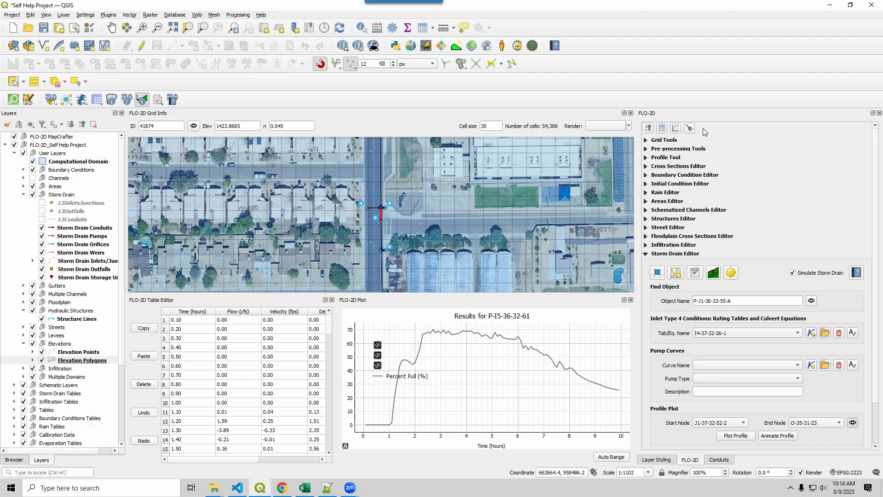
left_click(649, 129)
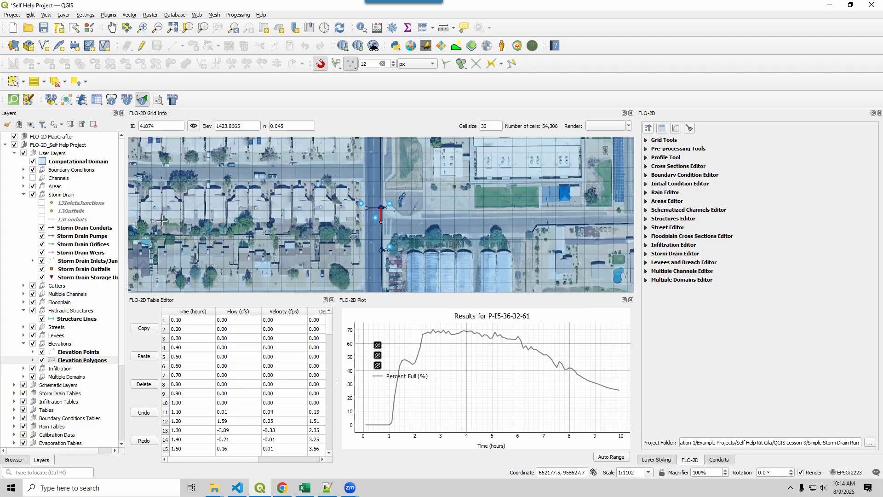
left_click(305, 487)
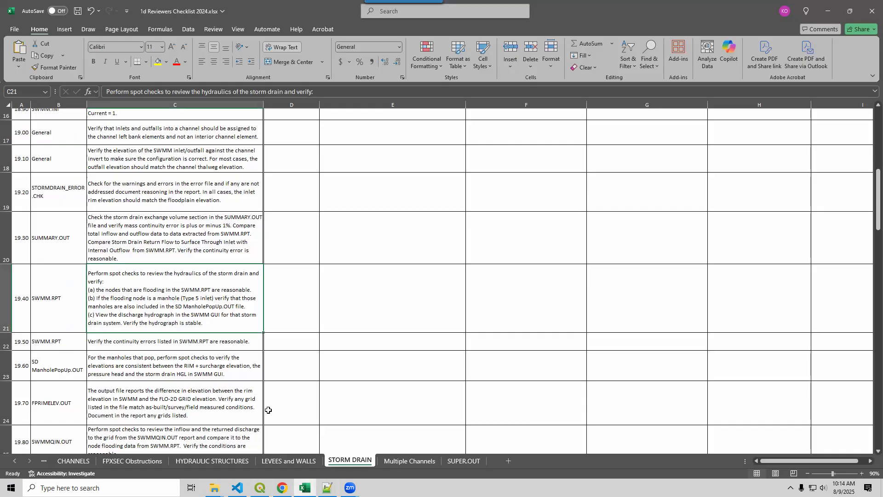
left_click(98, 348)
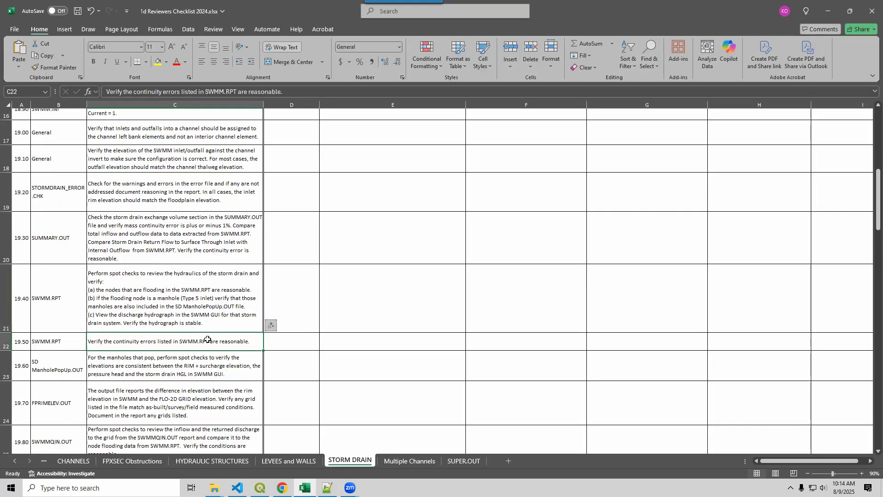
scroll(207, 339, "down", 1)
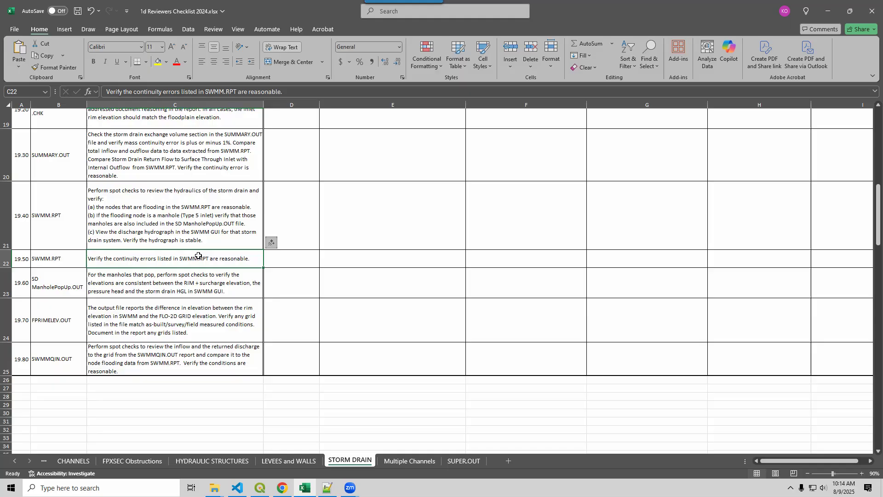
left_click(181, 285)
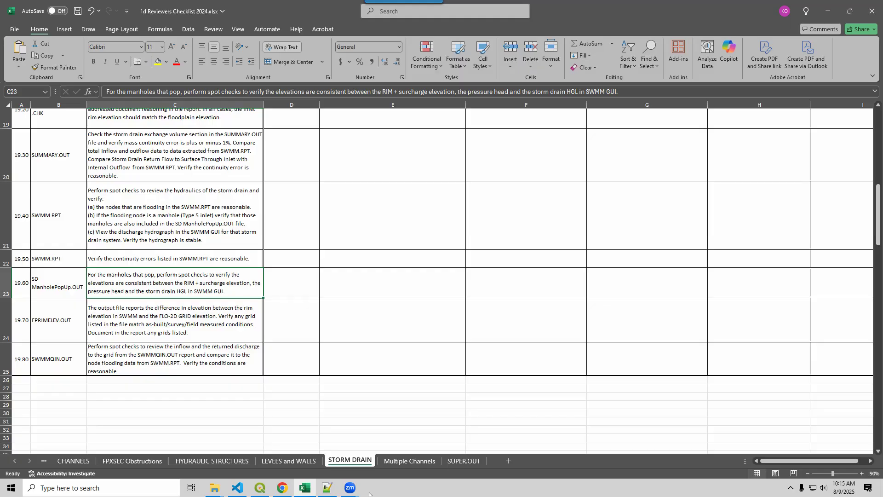
Check the popped manholes in ManholePop.OUT in Notepad++ and return to checklist item 19.70 on FPRIMELEV.OUT in Excel.
left_click(327, 487)
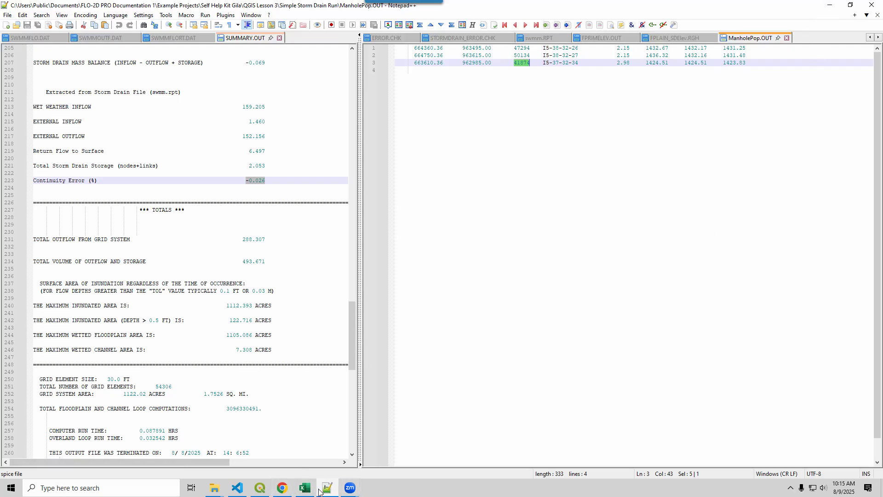
left_click(305, 488)
left_click(148, 322)
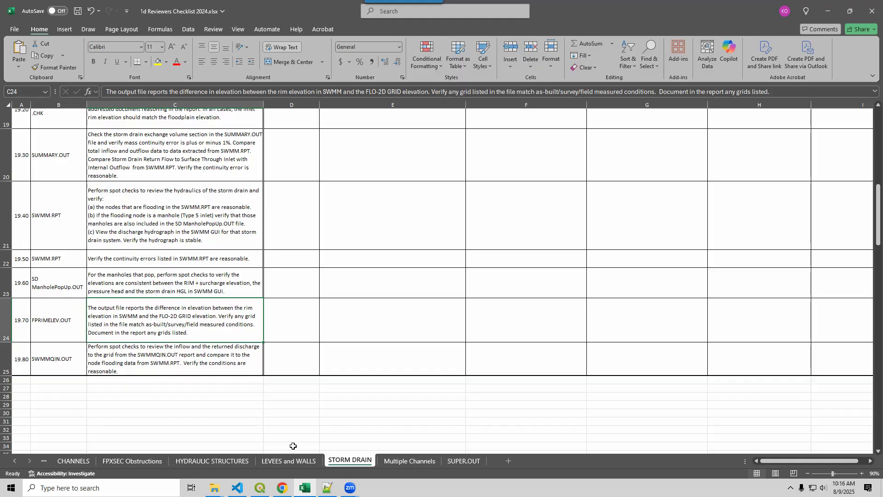
Switch to File Explorer and open the Inflow folder under the MapCrafter StormDrain Nodes results.
mouse_move(217, 490)
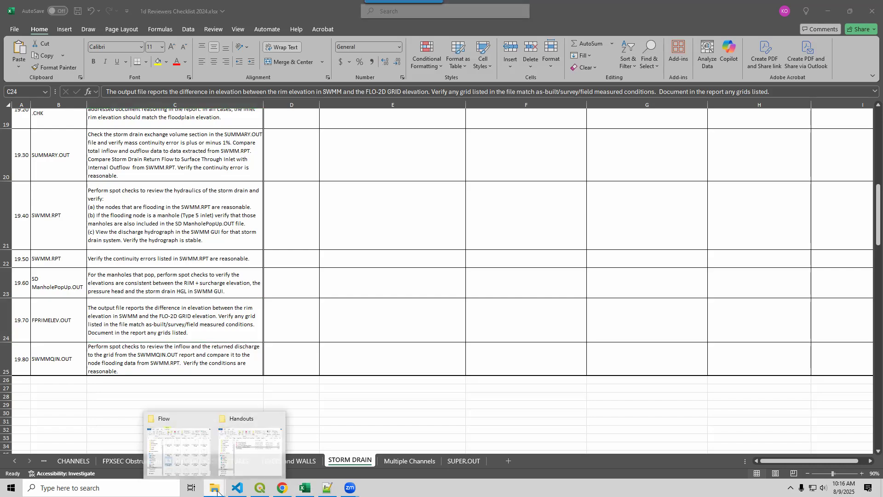
left_click(199, 466)
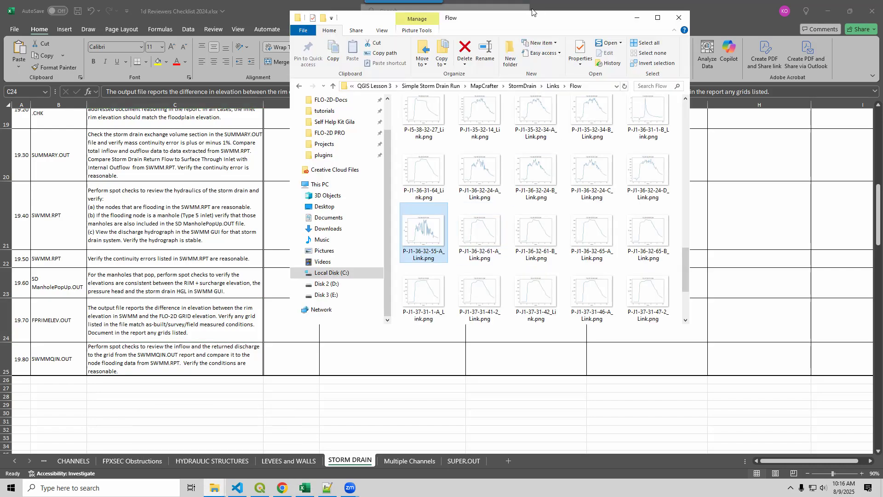
left_click(553, 86)
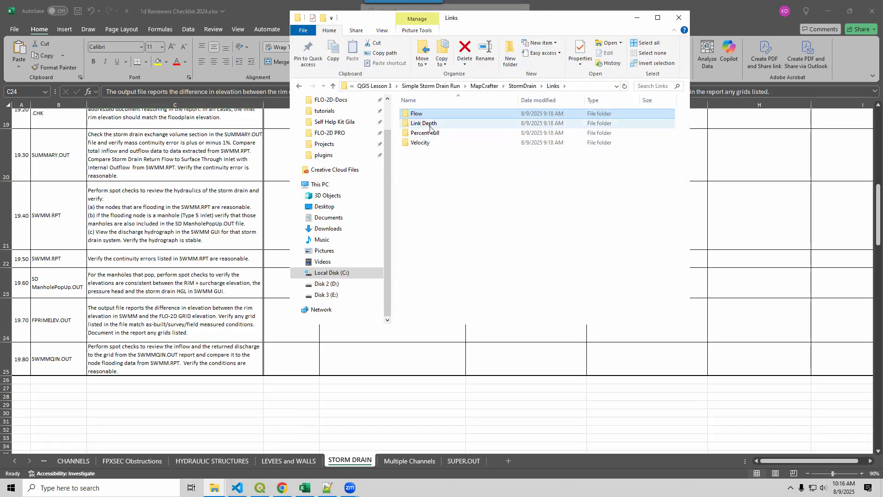
left_click(522, 86)
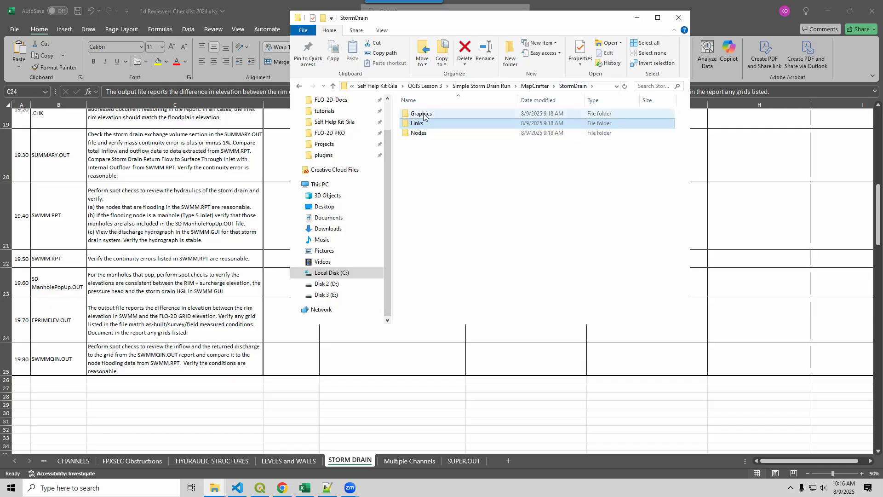
left_click(421, 134)
double_click(421, 133)
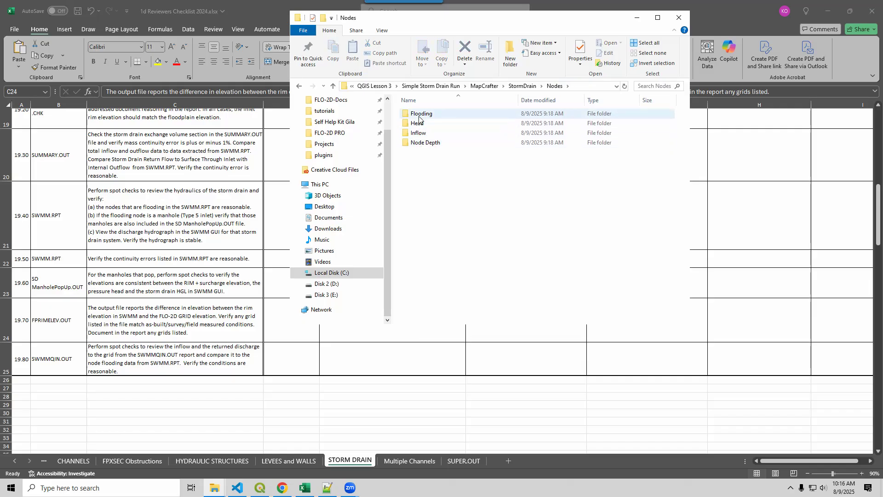
double_click(419, 133)
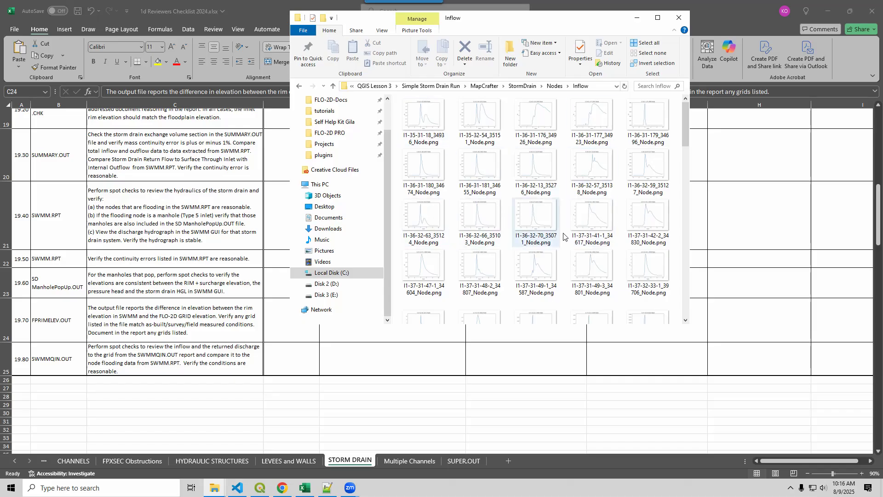
Look through the node inflow hydrograph thumbnails to spot unstable nodes.
left_click_drag(685, 133, 683, 152)
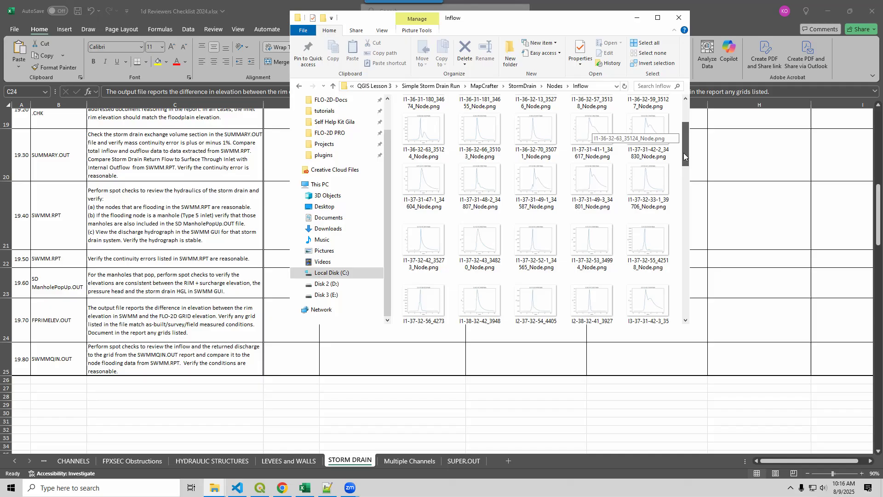
left_click_drag(683, 153, 683, 177)
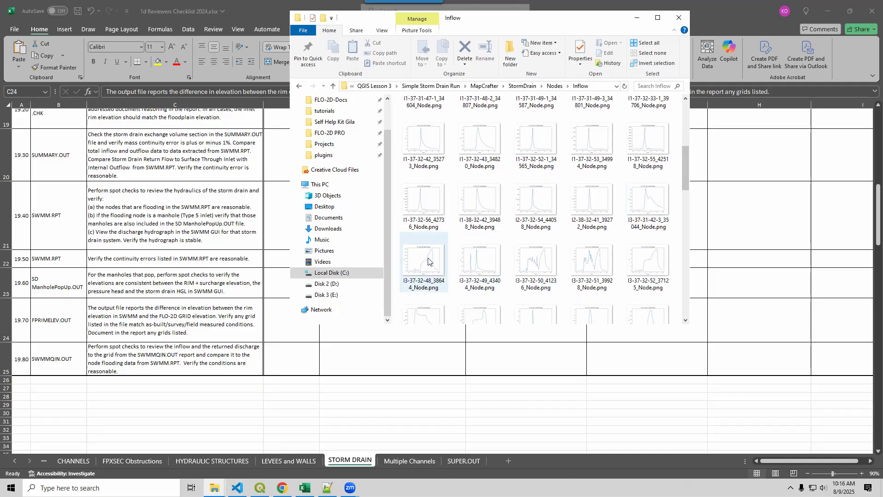
left_click_drag(684, 185, 674, 220)
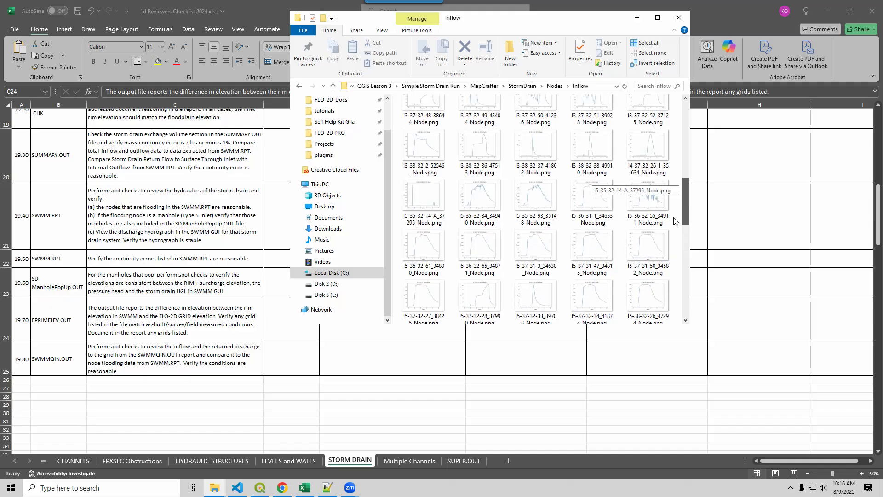
left_click(554, 86)
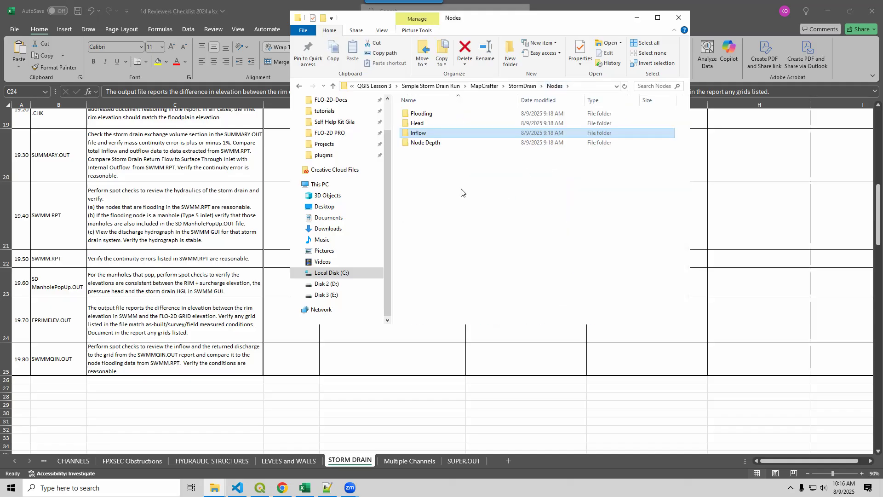
double_click(420, 134)
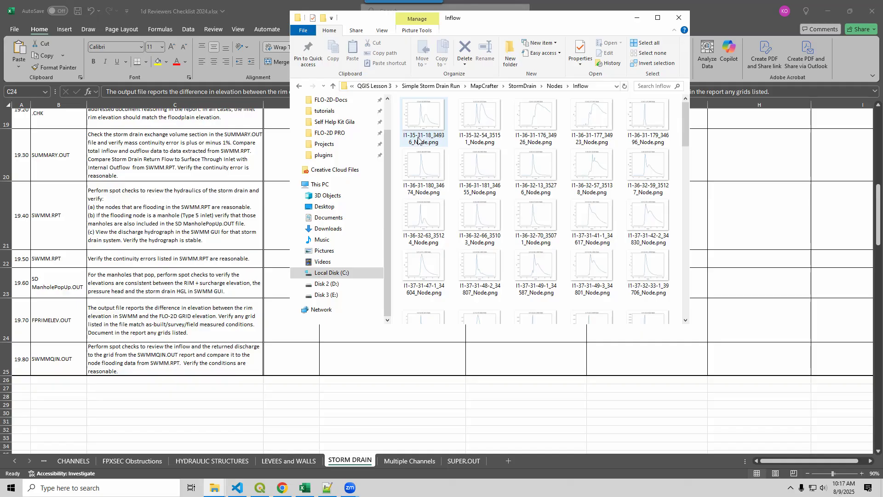
Find node I3-37-32-50 in the Nodes Flooding folder and open its hydrograph image I3-37-32-50_41236_Node.png.
left_click(556, 85)
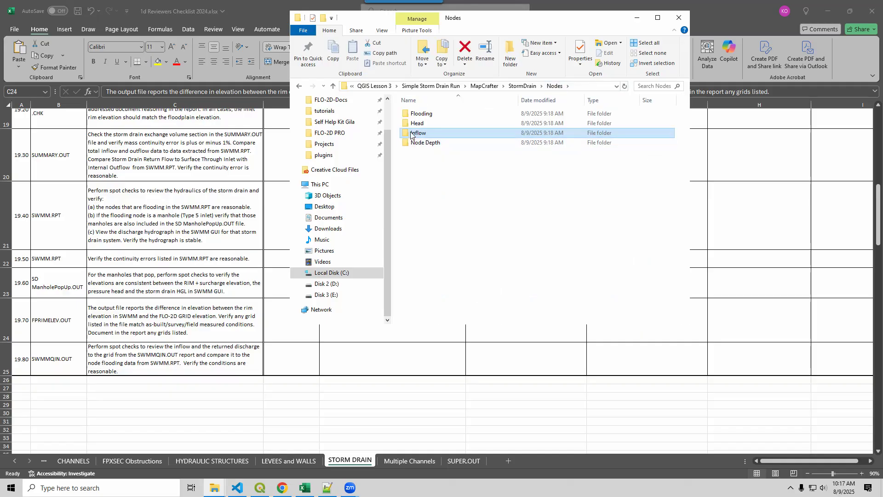
double_click(419, 115)
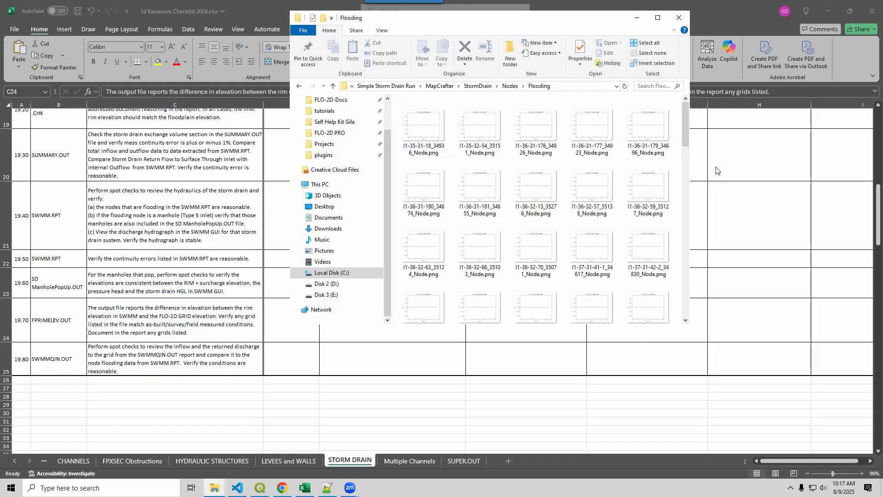
left_click_drag(687, 138, 683, 205)
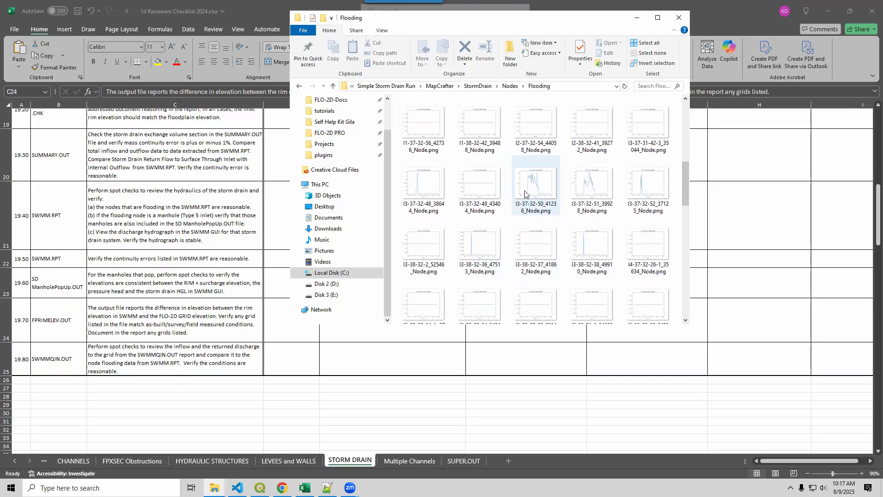
left_click(548, 206)
double_click(547, 206)
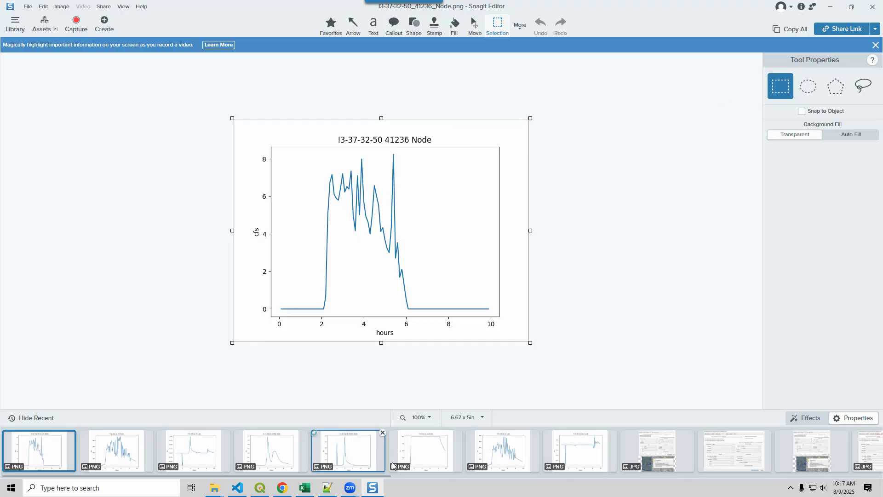
Switch to QGIS and locate grid element 41236 on the map with the surrounding storm drain network in view.
left_click(260, 487)
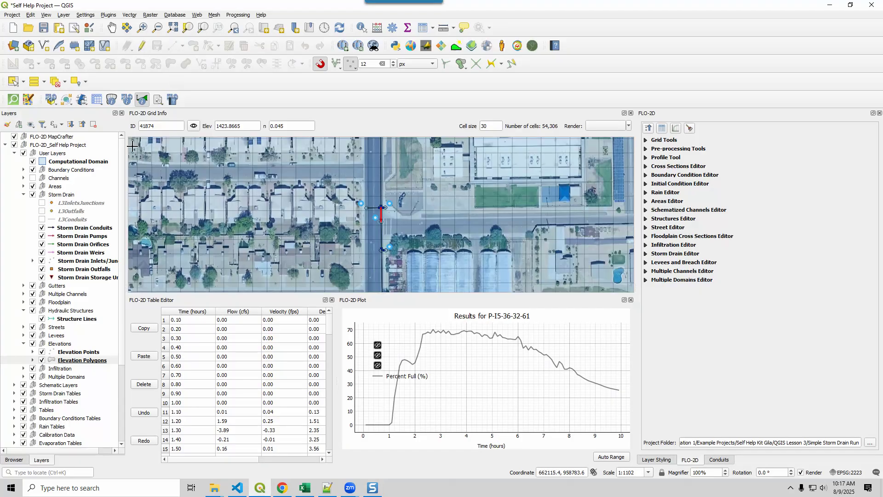
double_click(160, 127)
type("41236")
left_click(194, 128)
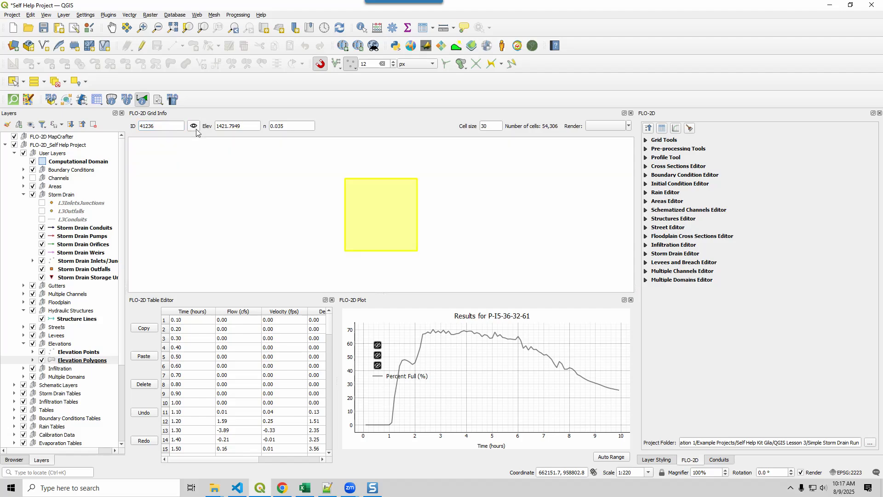
scroll(388, 233, "down", 3)
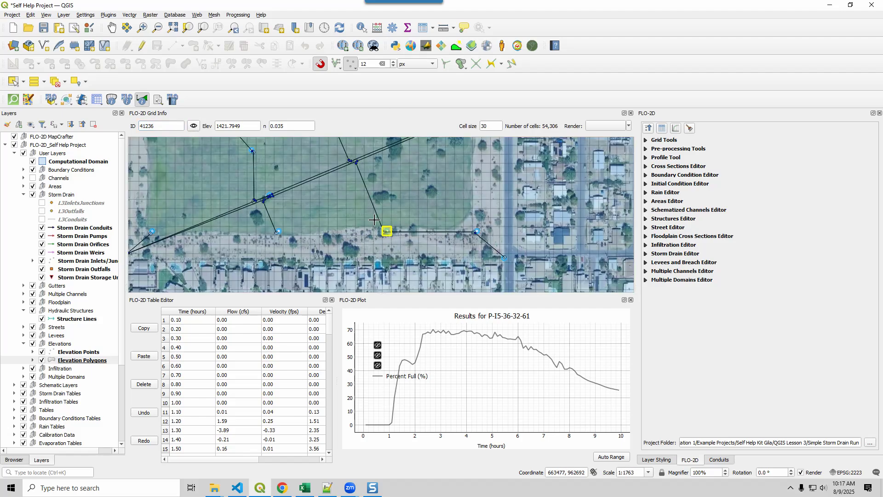
scroll(375, 218, "down", 1)
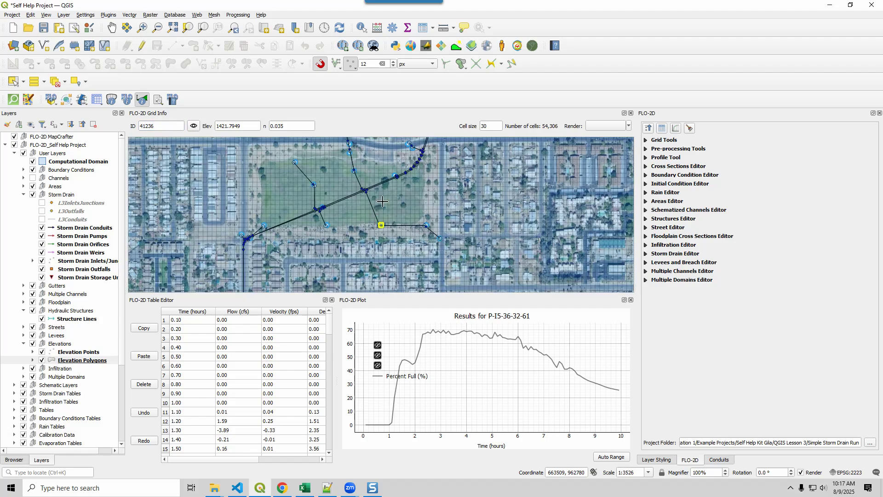
Plot the discharge results for inlet I3-37-32-50 at grid element 41236 and return to the Excel reviewer's checklist.
right_click(380, 226)
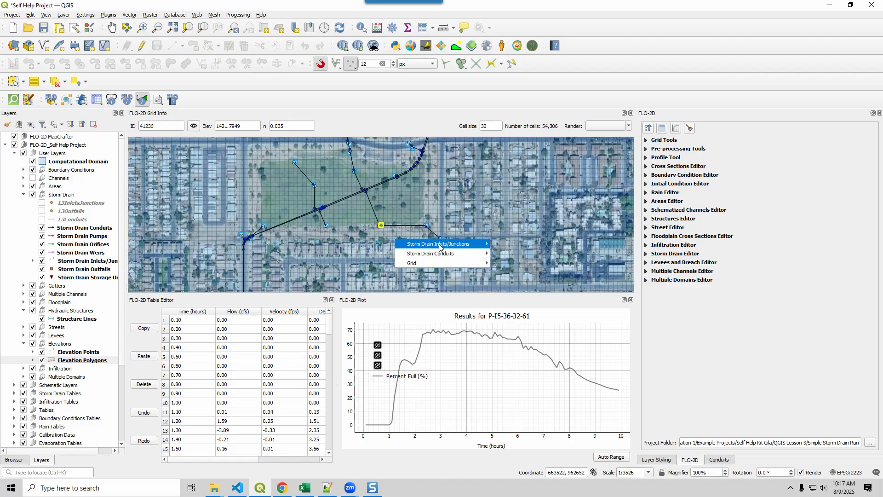
mouse_move(438, 253)
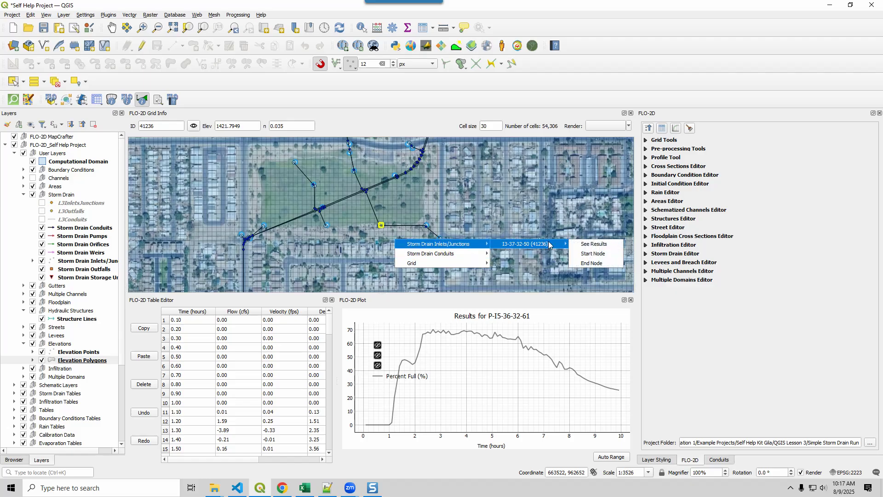
left_click(579, 244)
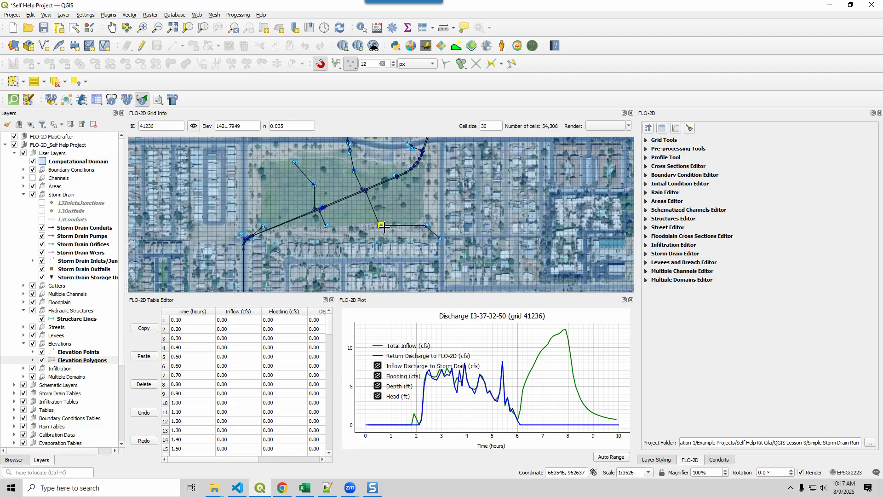
scroll(389, 141, "down", 1)
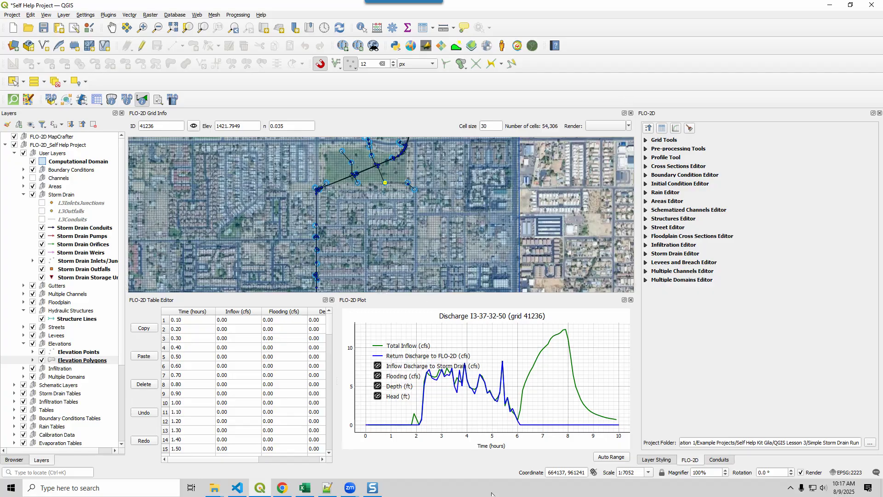
left_click(304, 488)
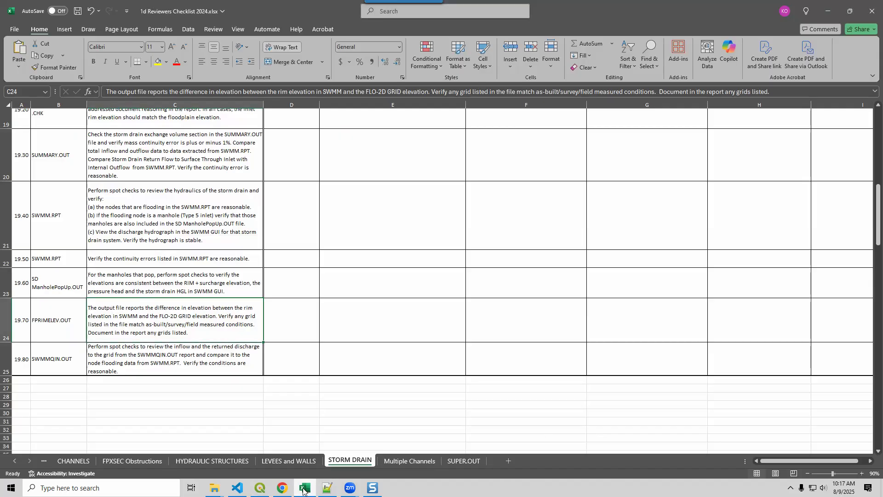